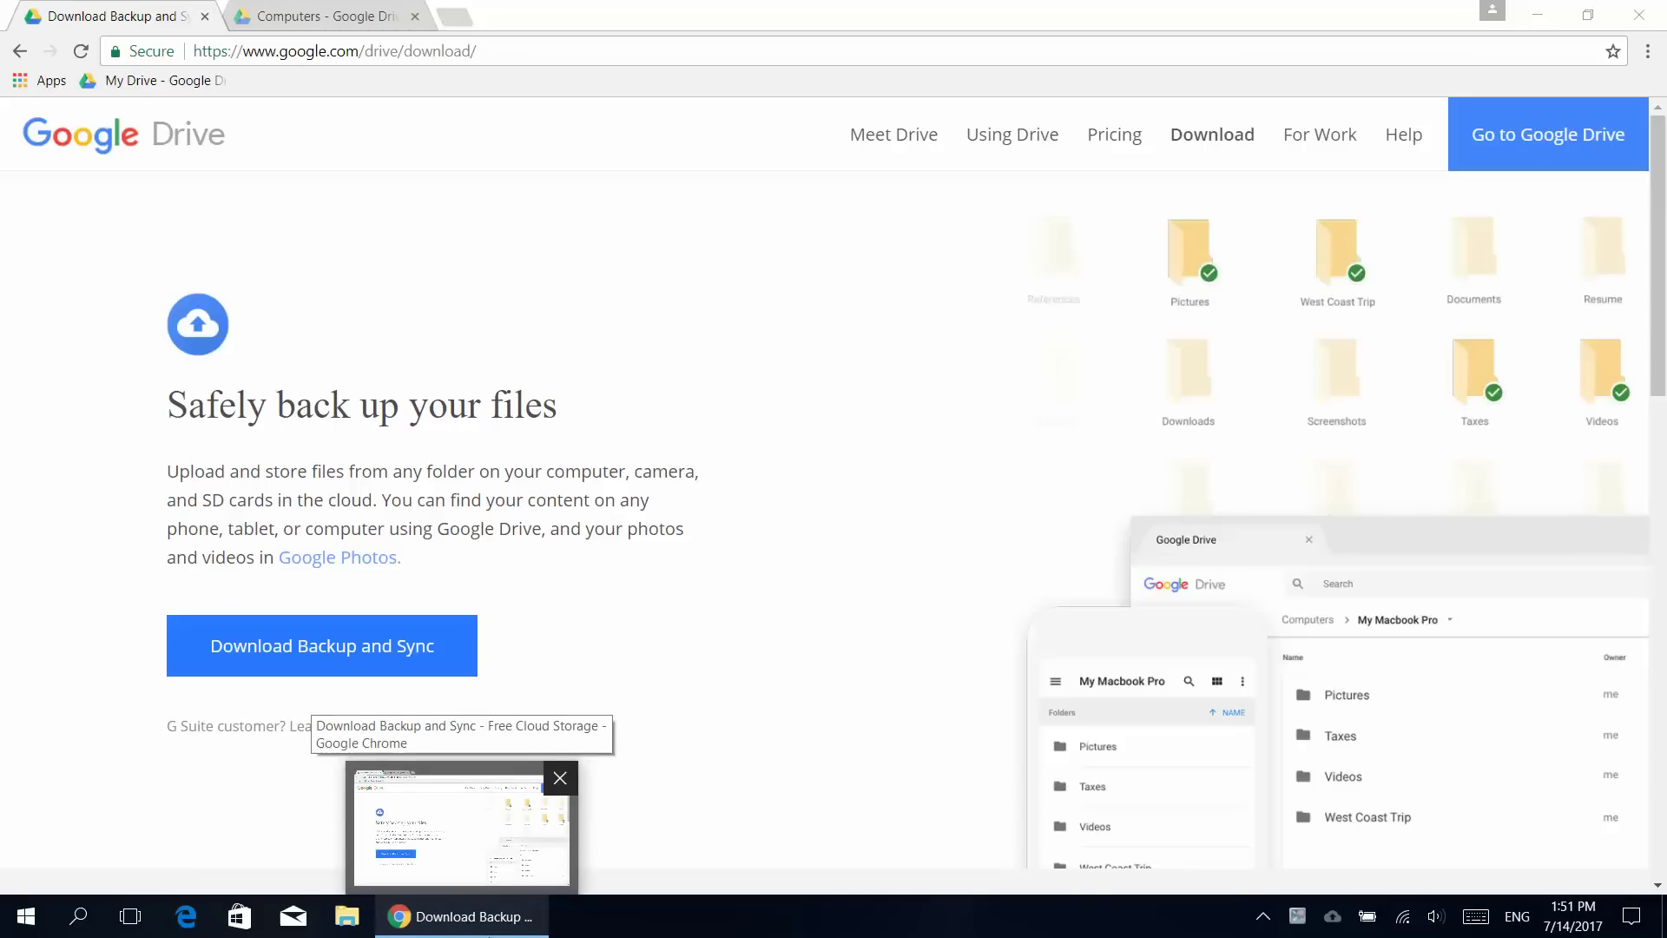
# Start Backup and Sync setup and dismiss the folder backup explanation
pyautogui.click(470, 916)
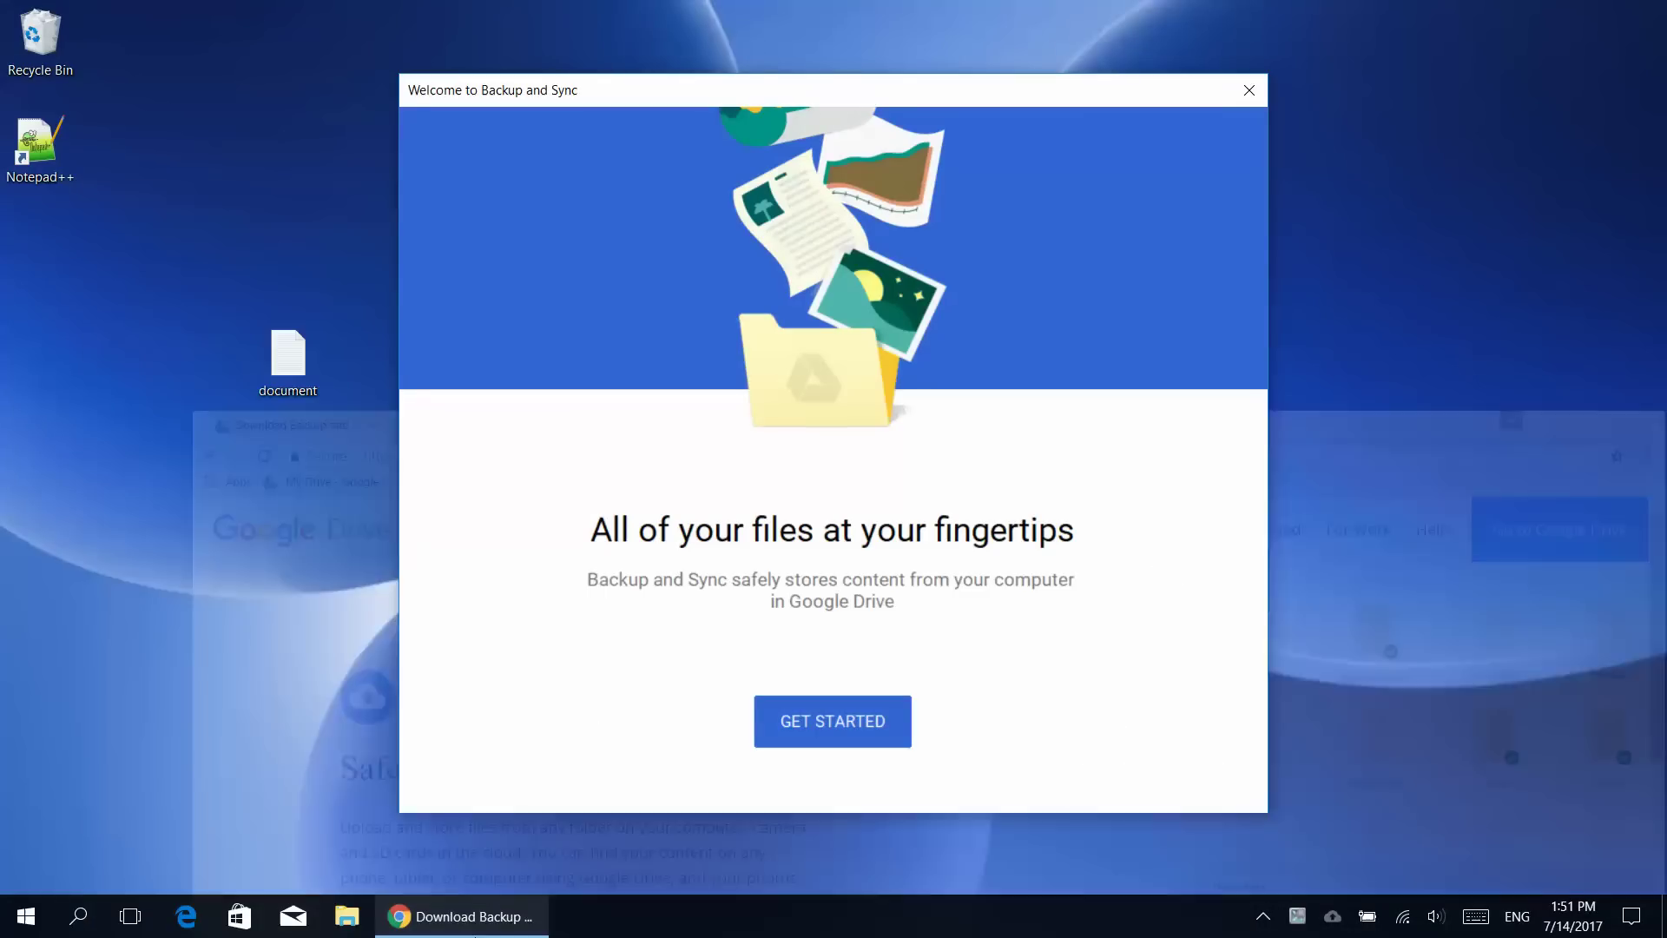
pyautogui.click(833, 720)
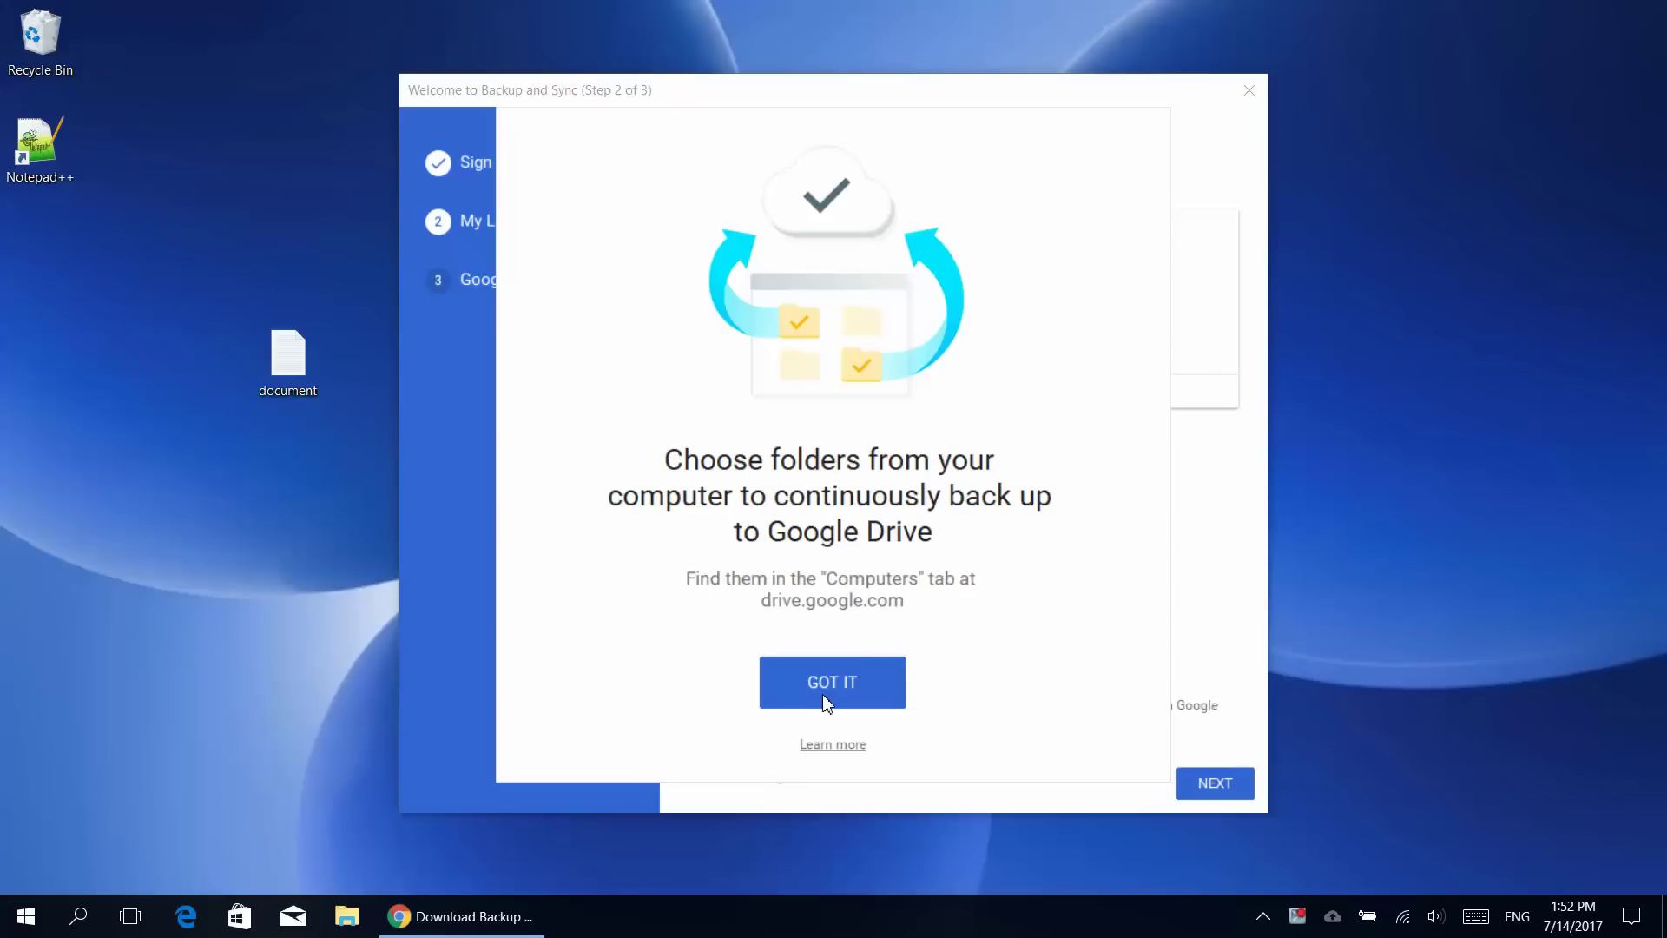
pyautogui.click(832, 691)
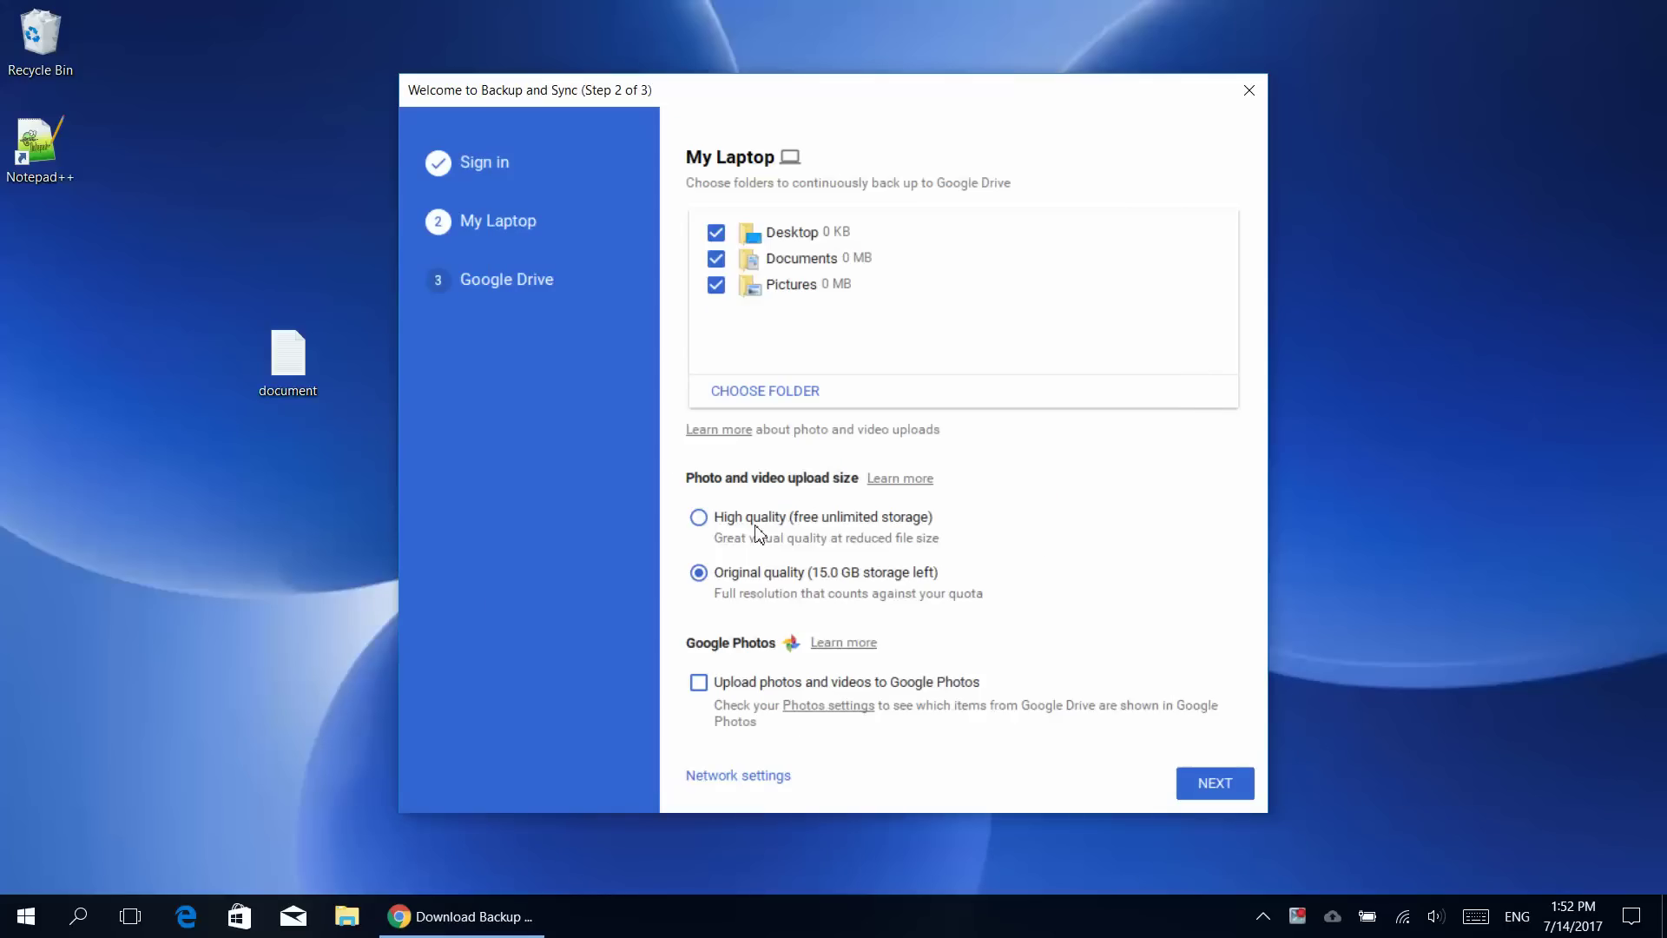
pyautogui.moveTo(829, 91); pyautogui.dragTo(1001, 71)
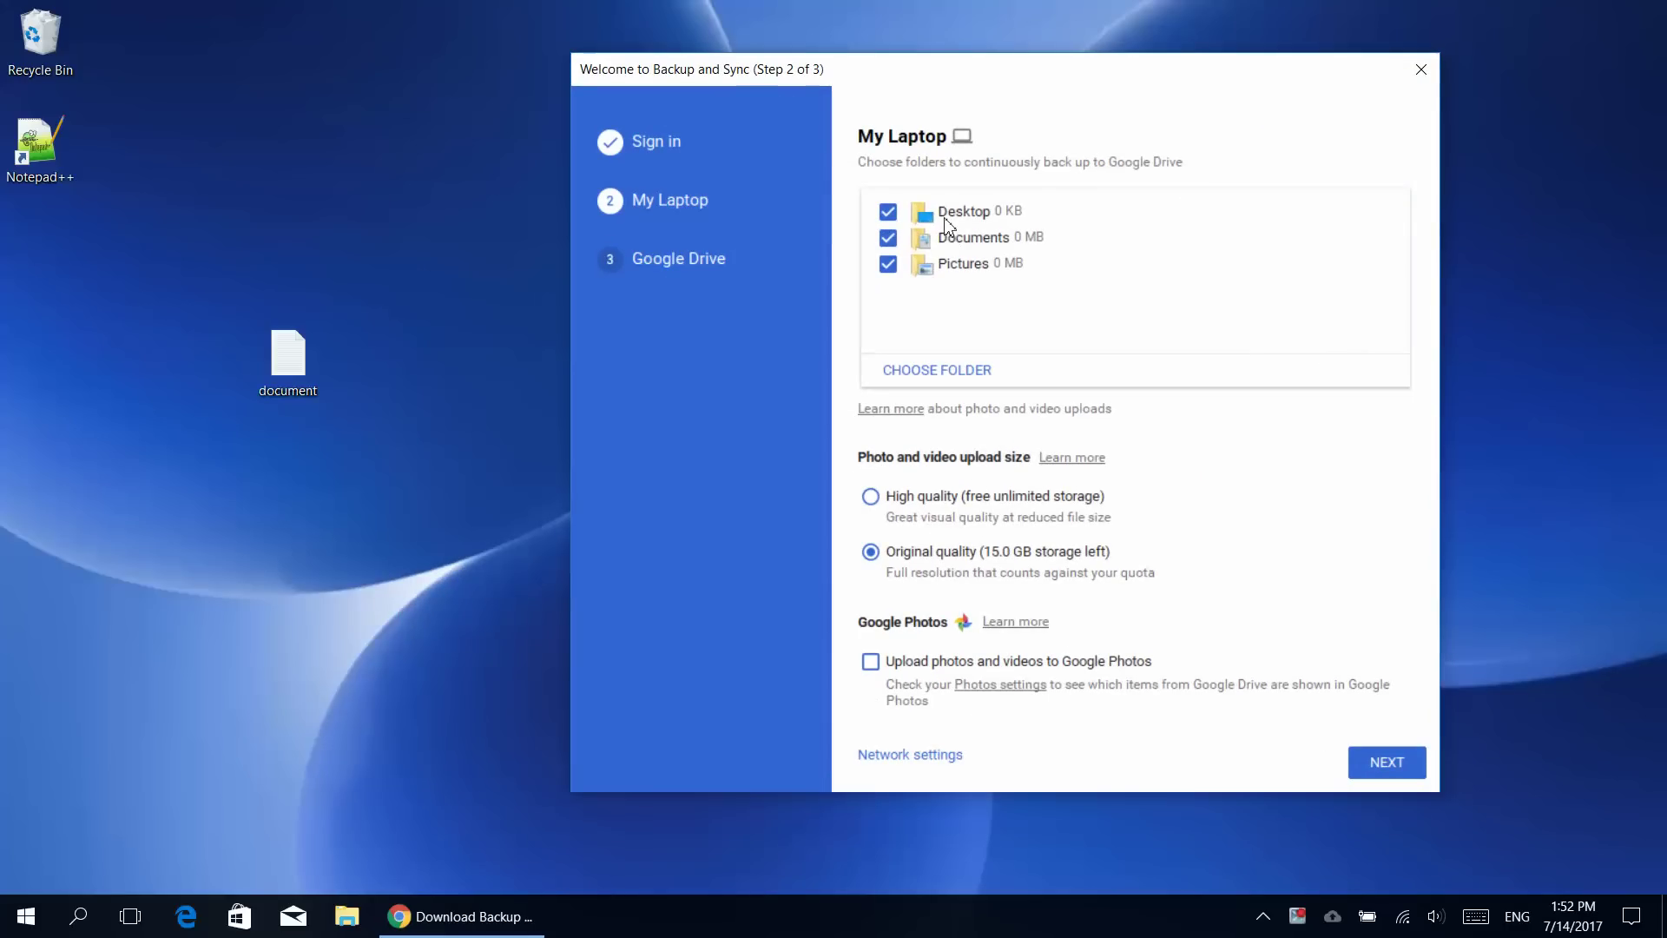
# Keep Desktop, Documents and Pictures selected for backup, adding no extra folder
pyautogui.click(947, 221)
pyautogui.click(888, 263)
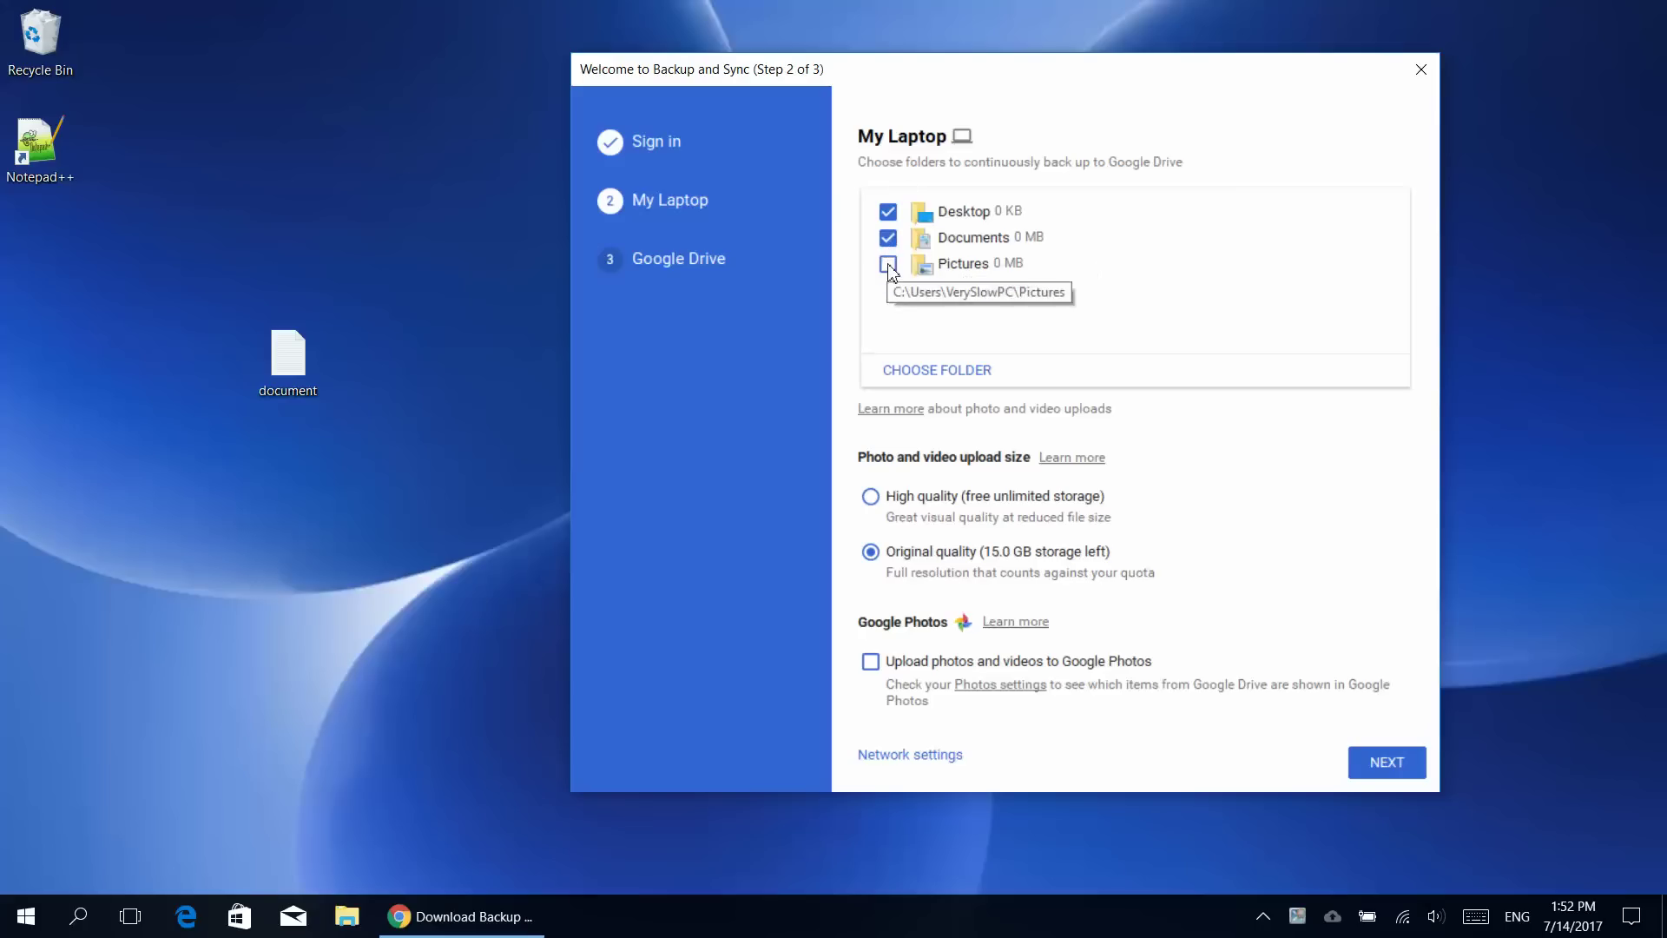
pyautogui.click(901, 376)
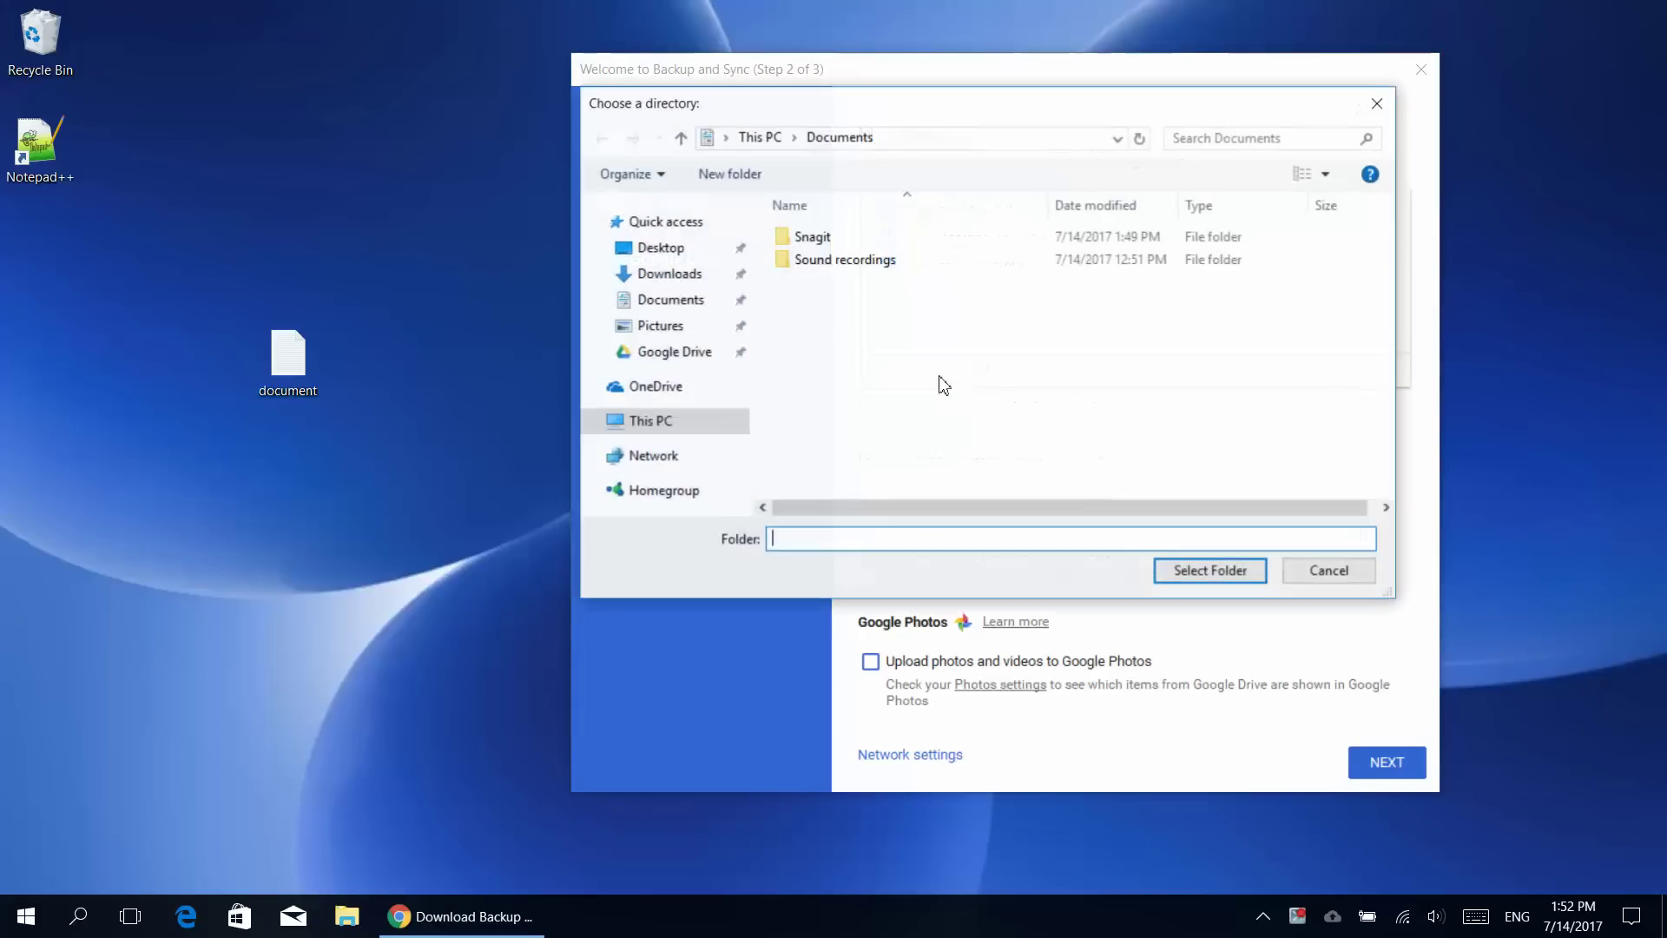
pyautogui.click(1377, 103)
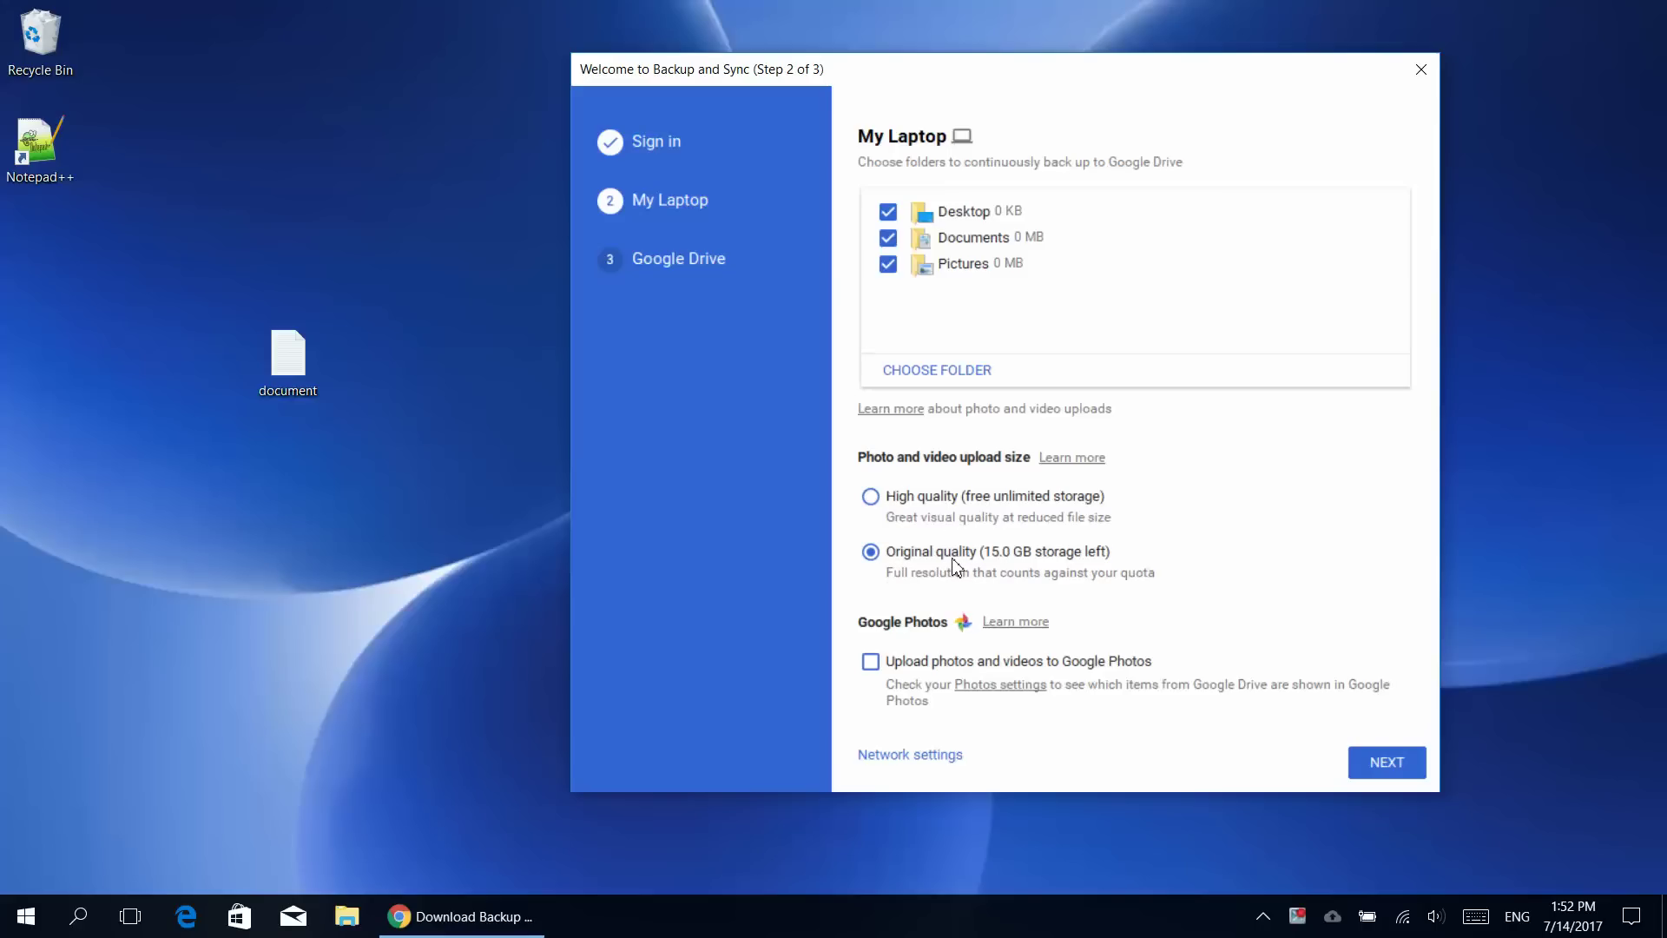
# Choose High quality (free unlimited storage) for photo and video uploads
pyautogui.click(870, 498)
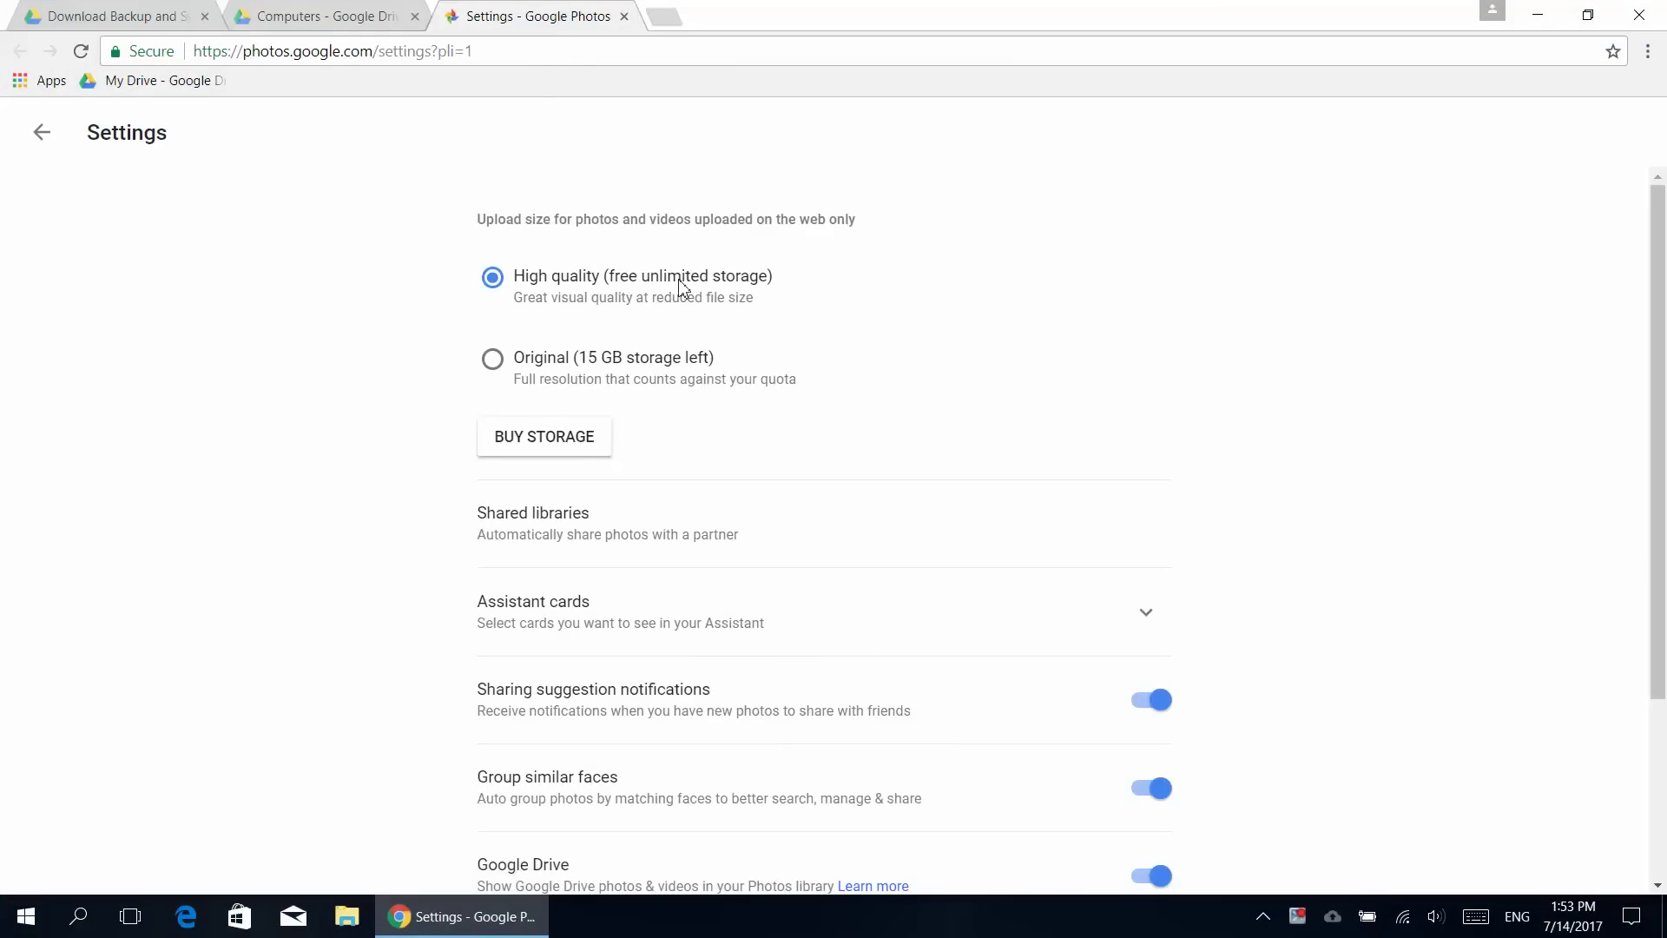
pyautogui.scroll(-1, 455, 392)
pyautogui.scroll(-2, 454, 391)
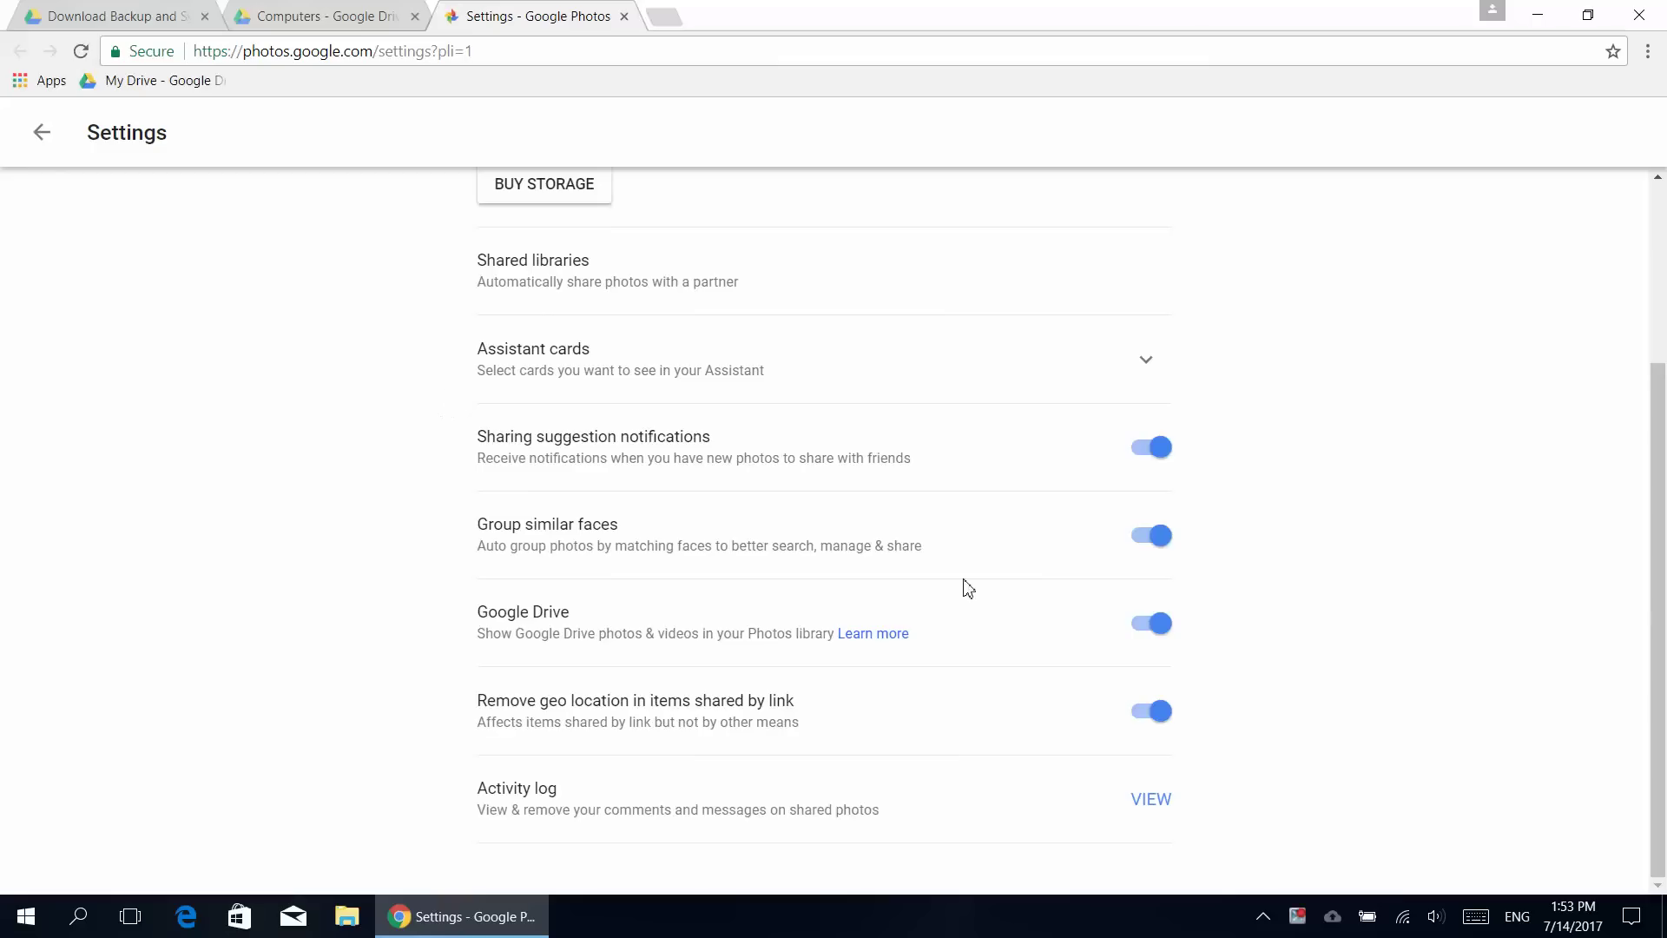
# Toggle the Google Drive and Remove geo location settings off and back on, leaving both enabled
pyautogui.click(1152, 624)
pyautogui.click(1155, 711)
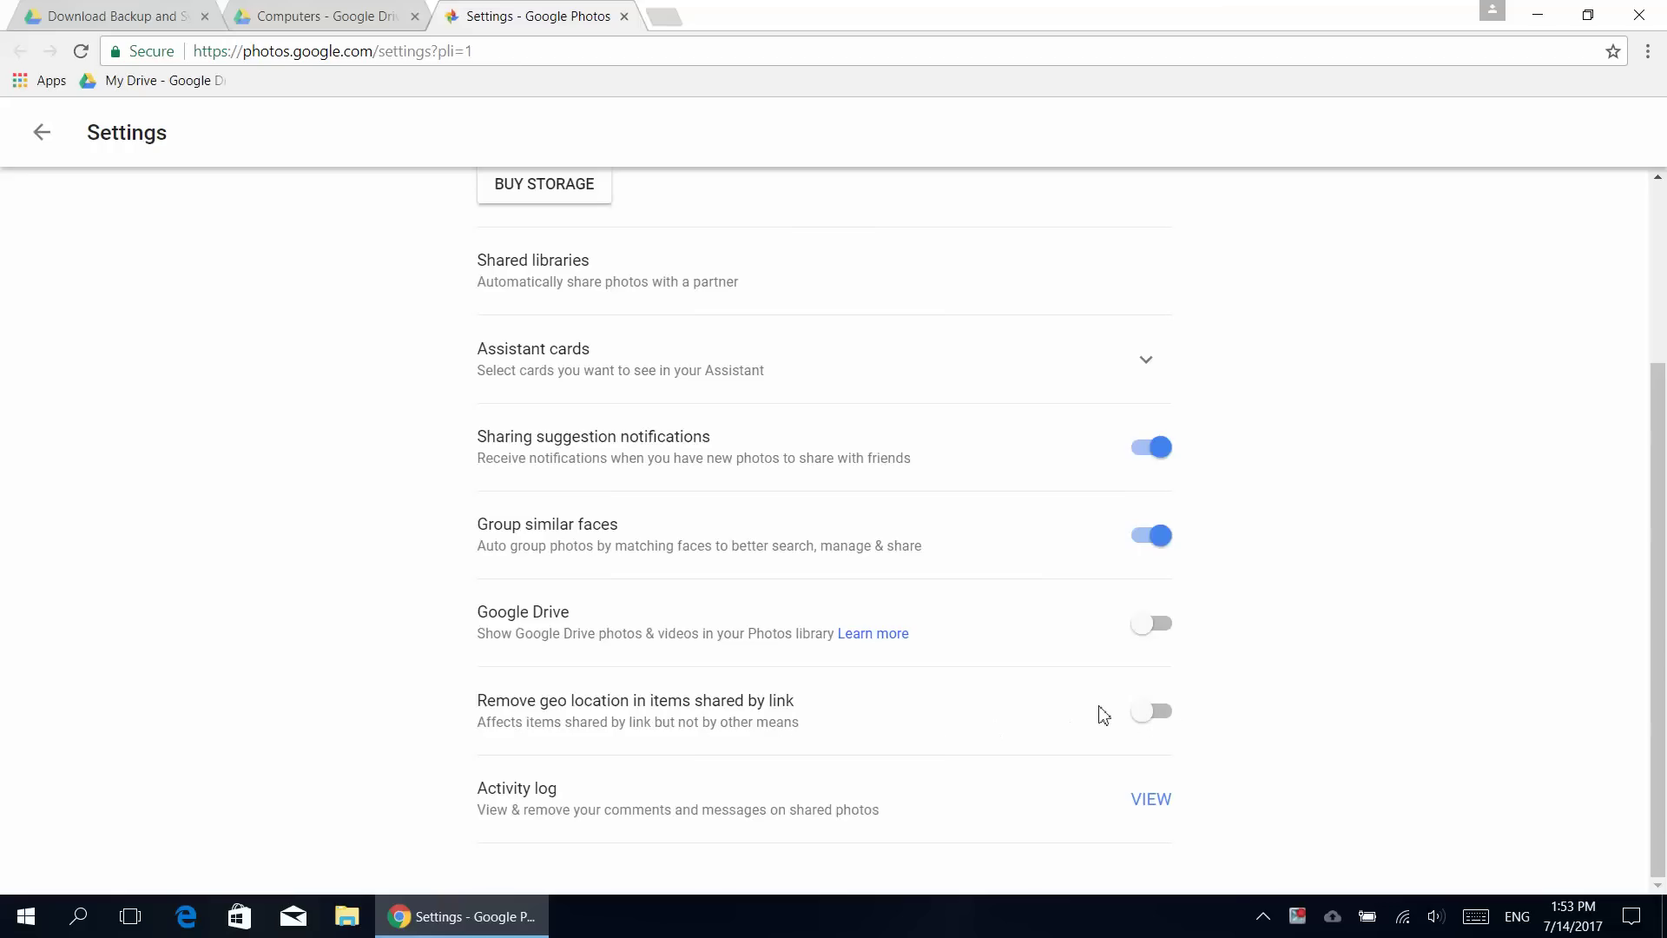
pyautogui.click(1159, 713)
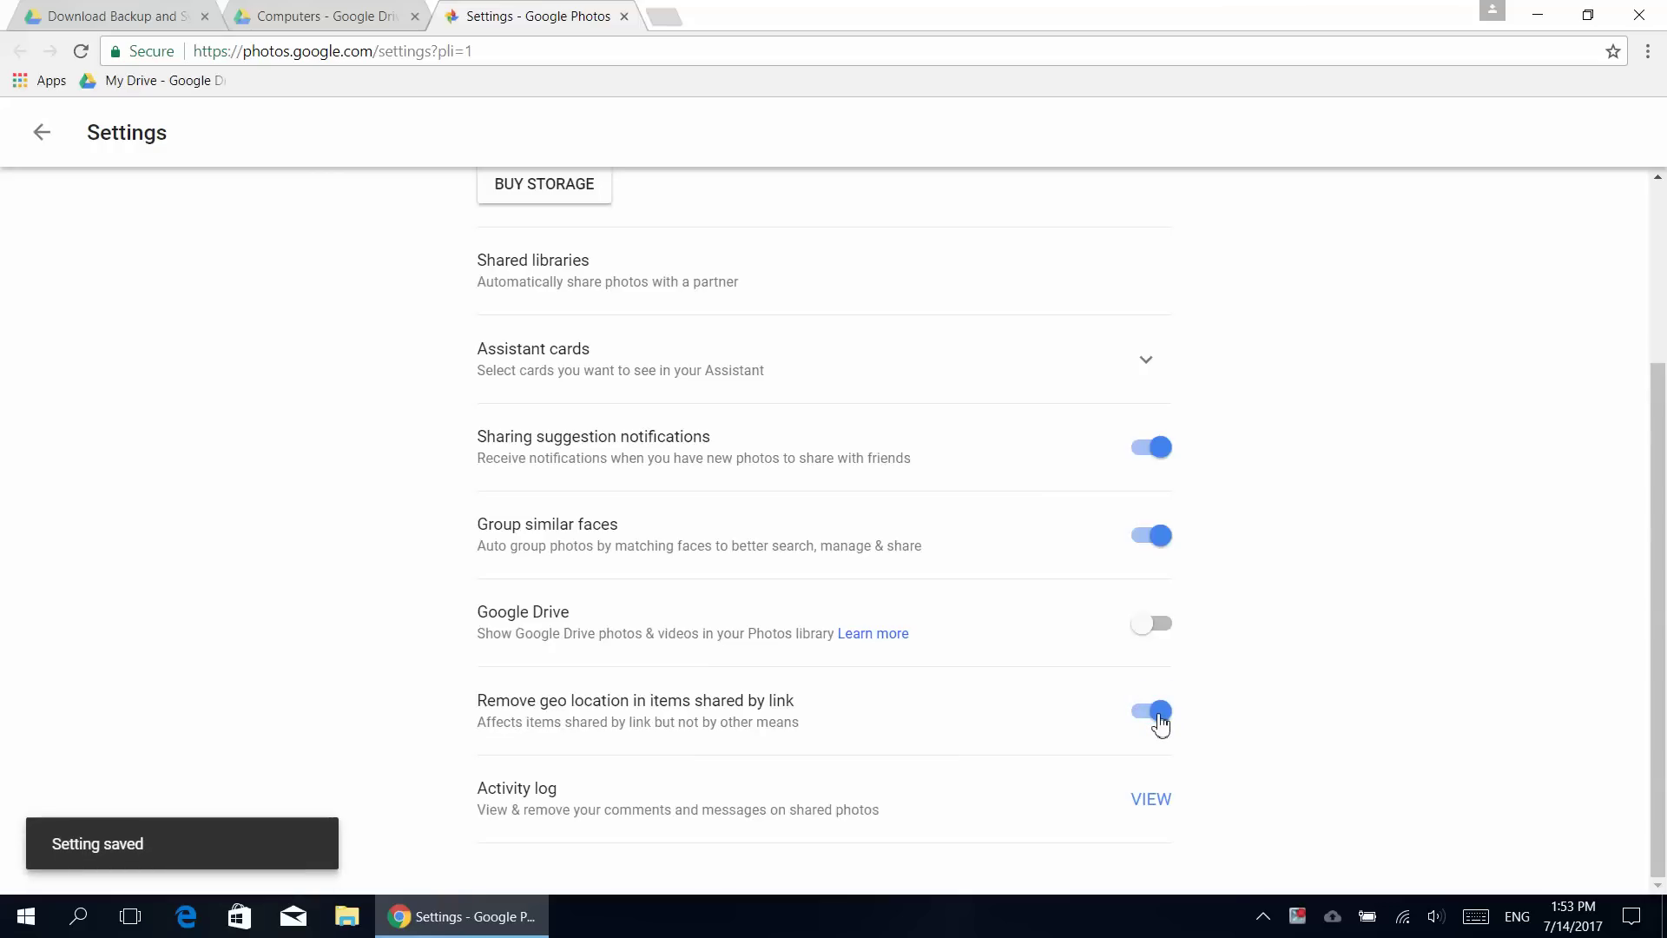
pyautogui.click(1158, 631)
pyautogui.scroll(2, 418, 588)
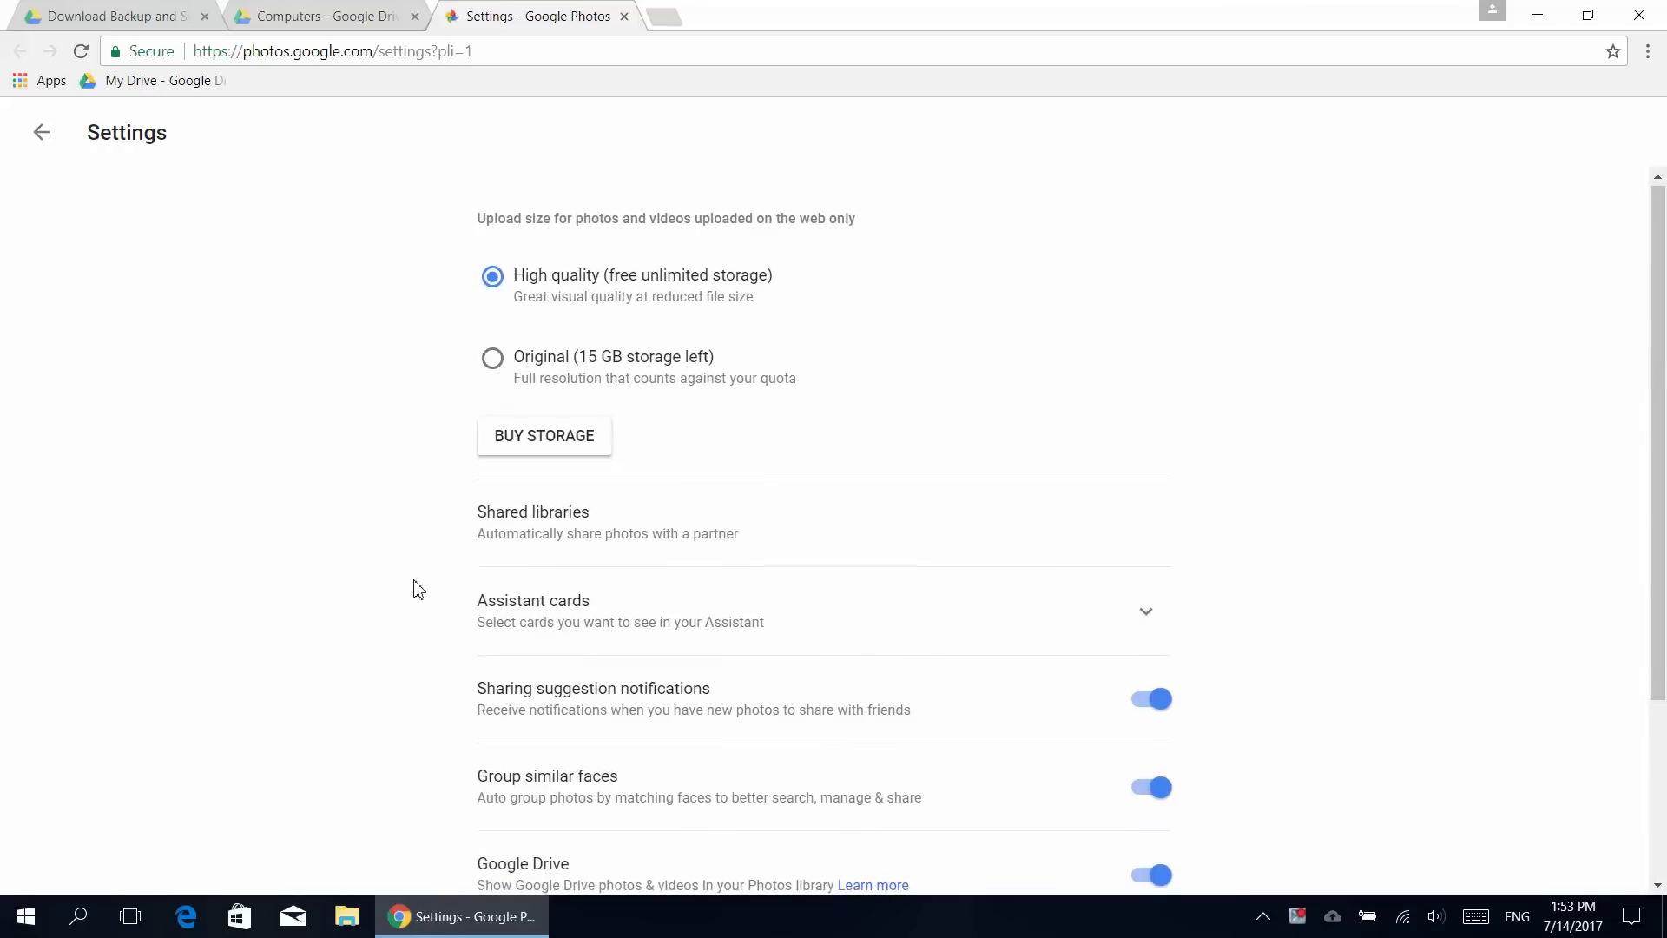
pyautogui.scroll(-2, 418, 588)
# Enable uploading photos and videos to Google Photos and advance past the My Drive sync explanation
pyautogui.click(624, 16)
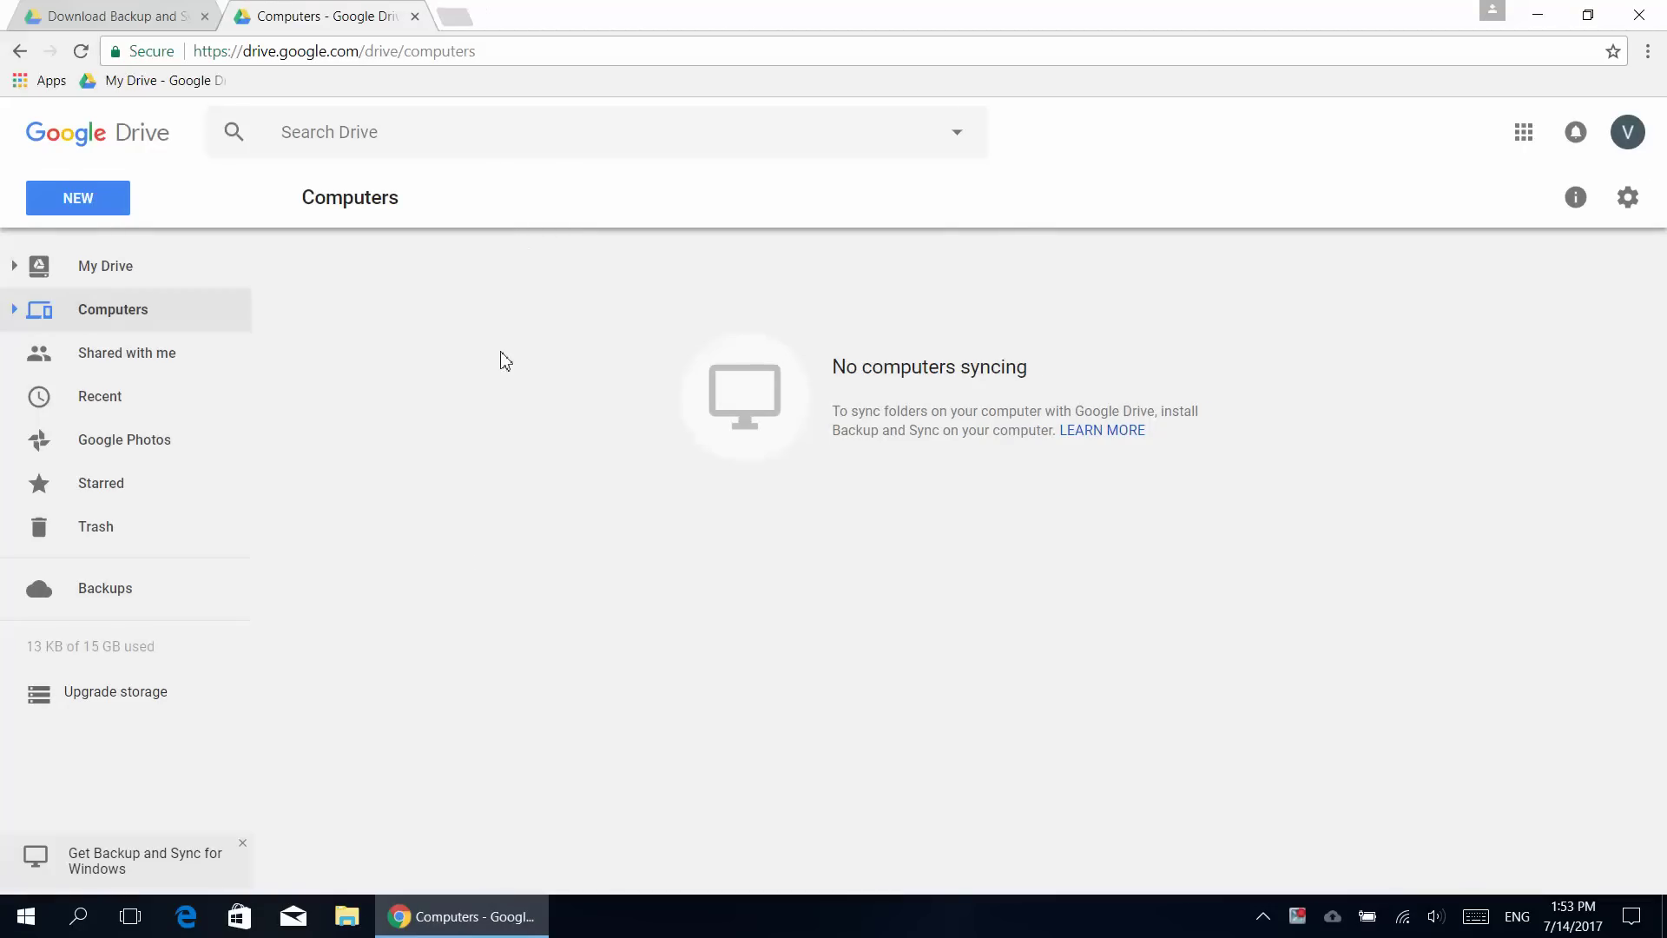
pyautogui.click(470, 916)
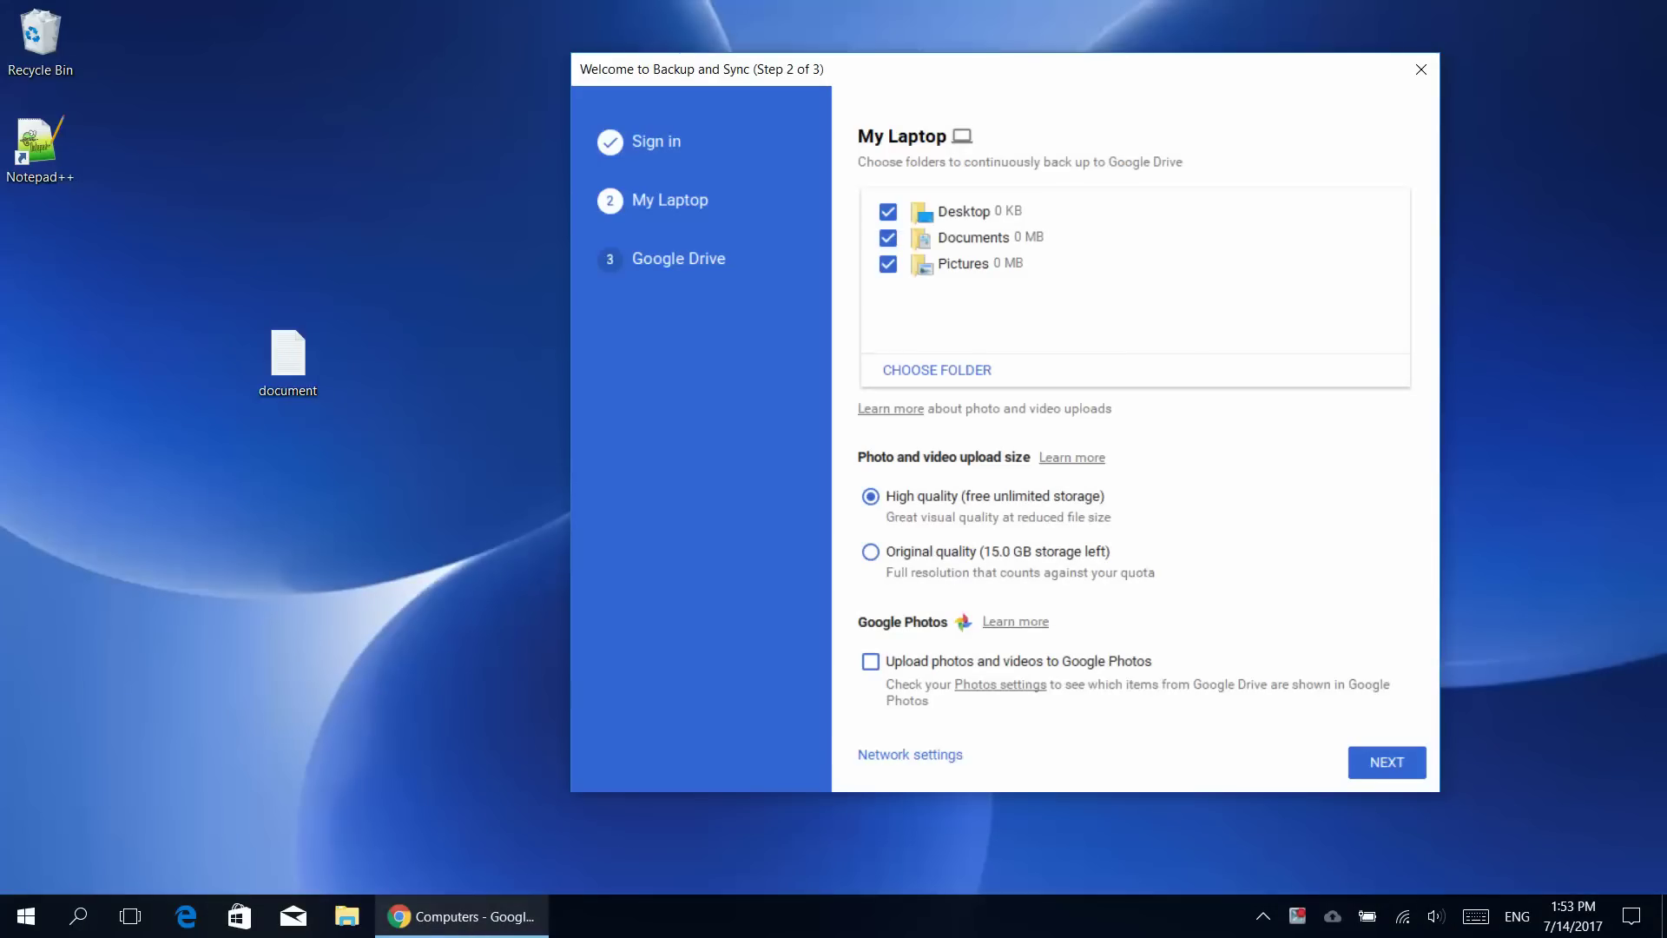
pyautogui.click(870, 662)
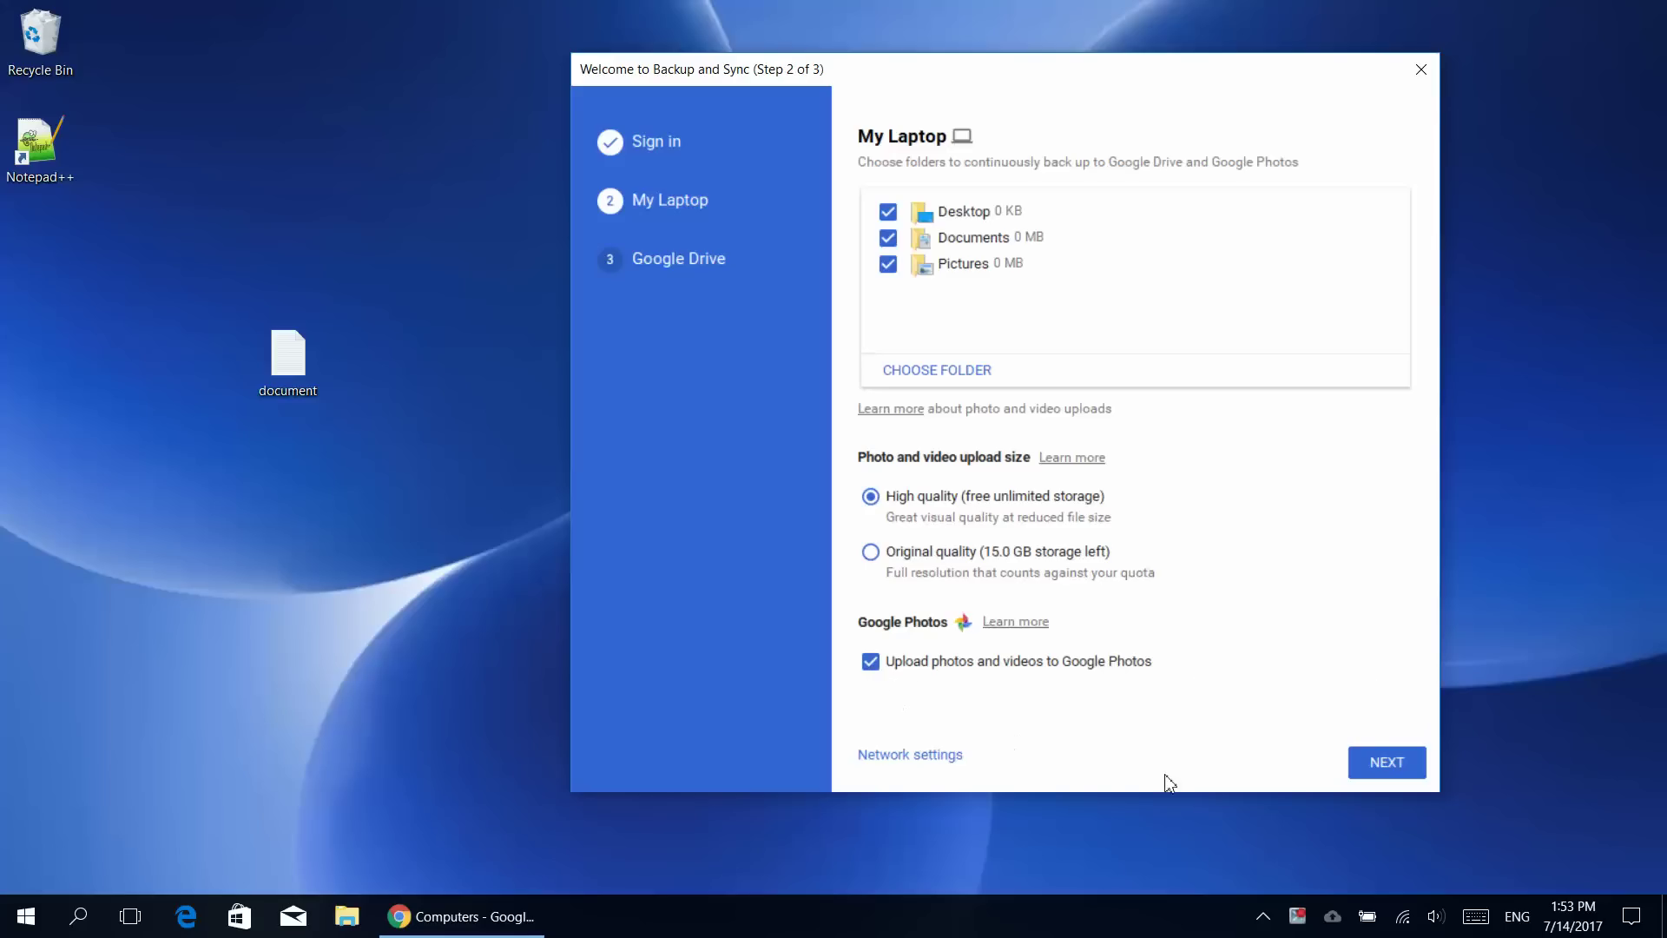
pyautogui.click(1386, 762)
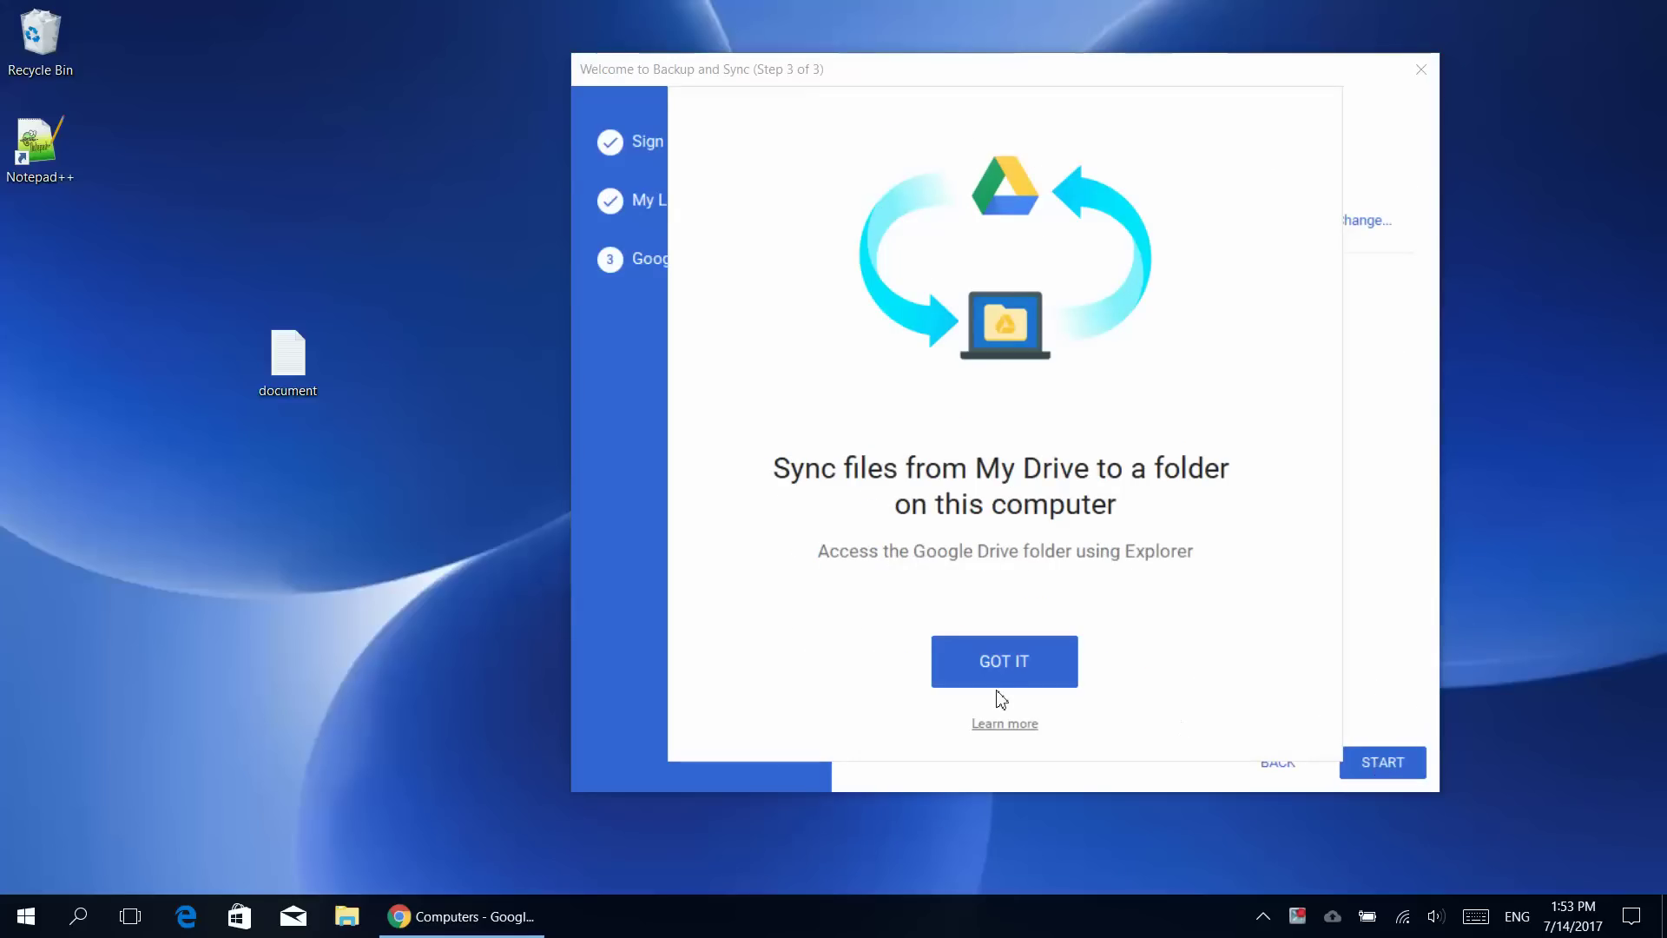
pyautogui.click(1003, 661)
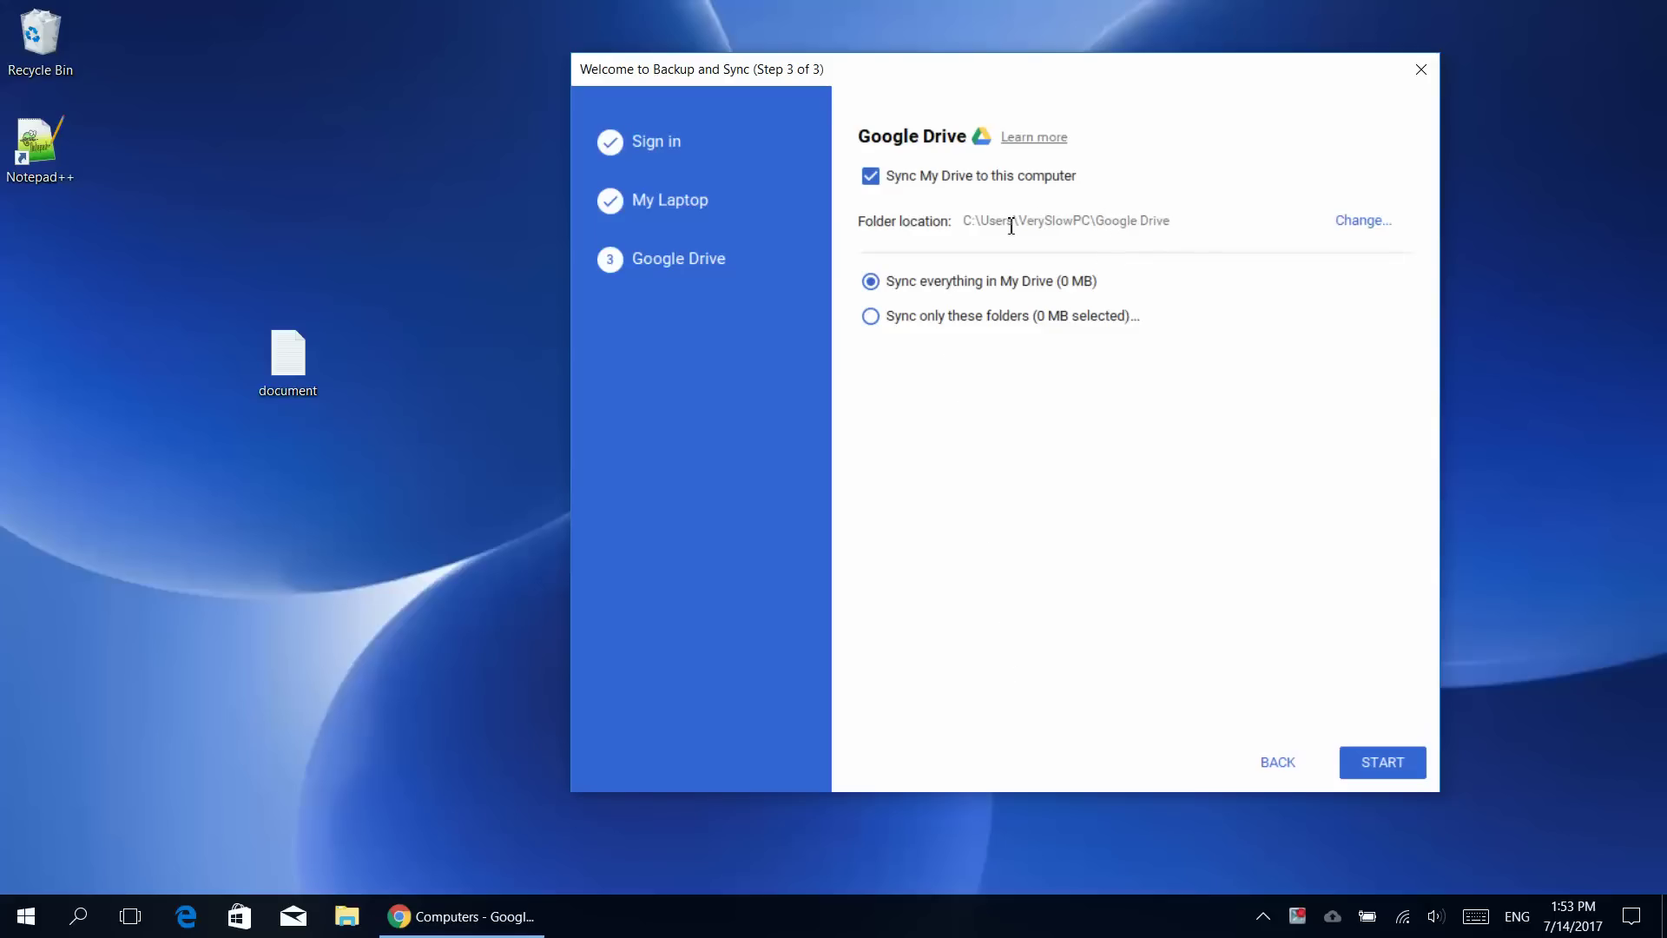
# Start syncing, close the new Google Drive folder window and check the tray status
pyautogui.click(1382, 763)
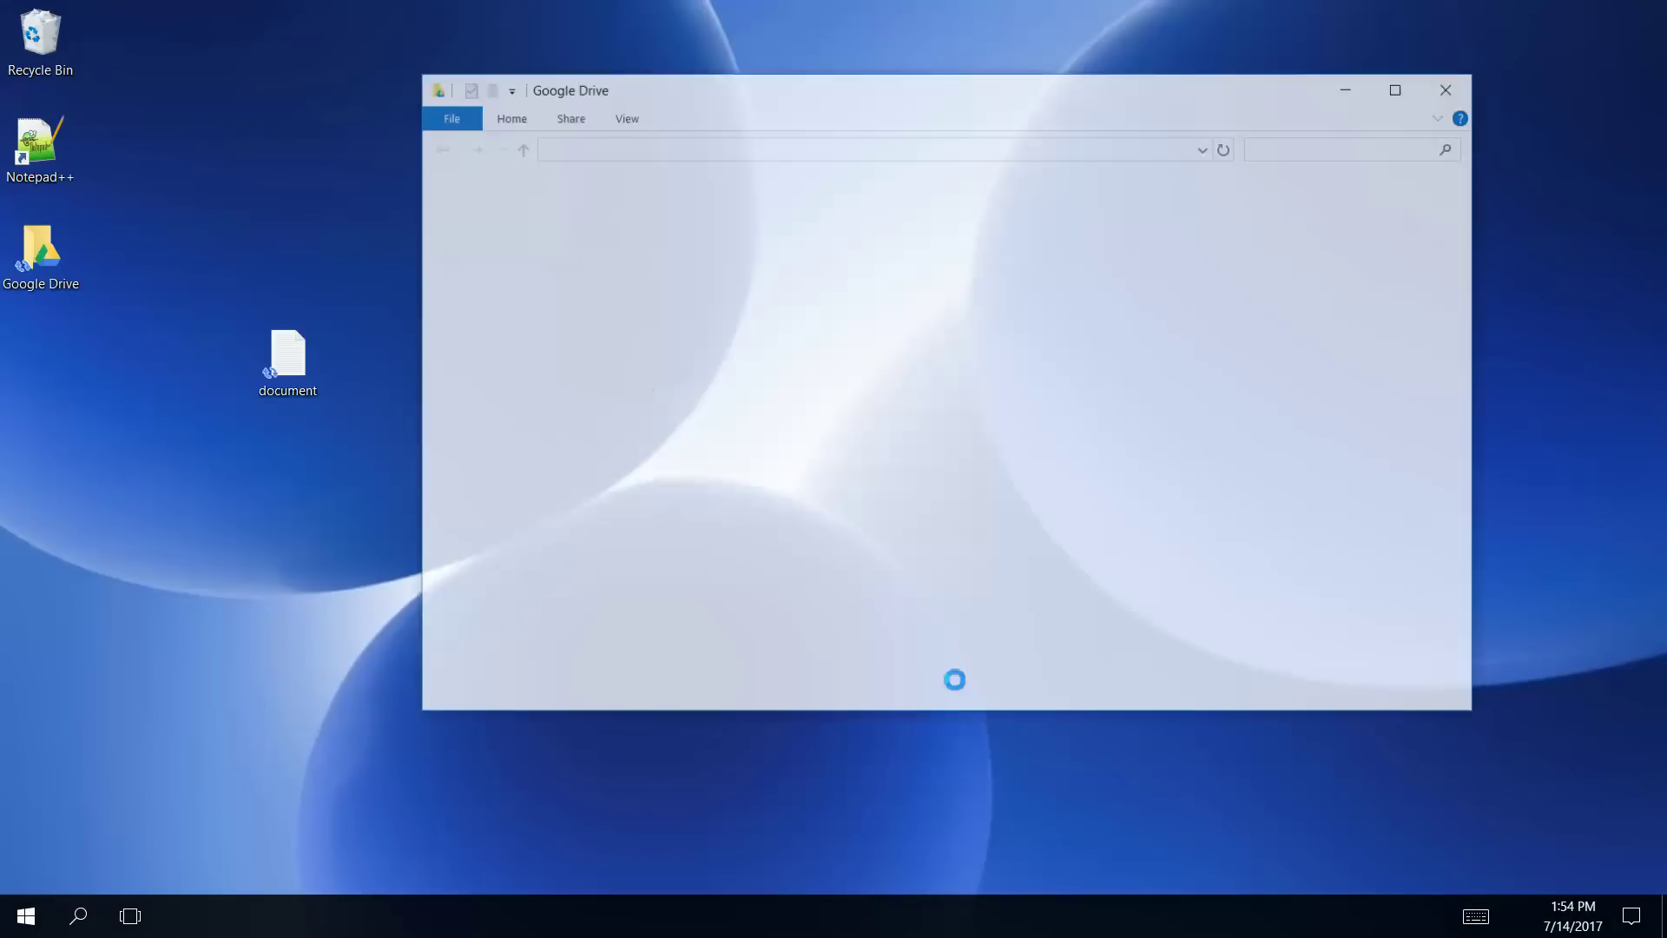
pyautogui.click(511, 330)
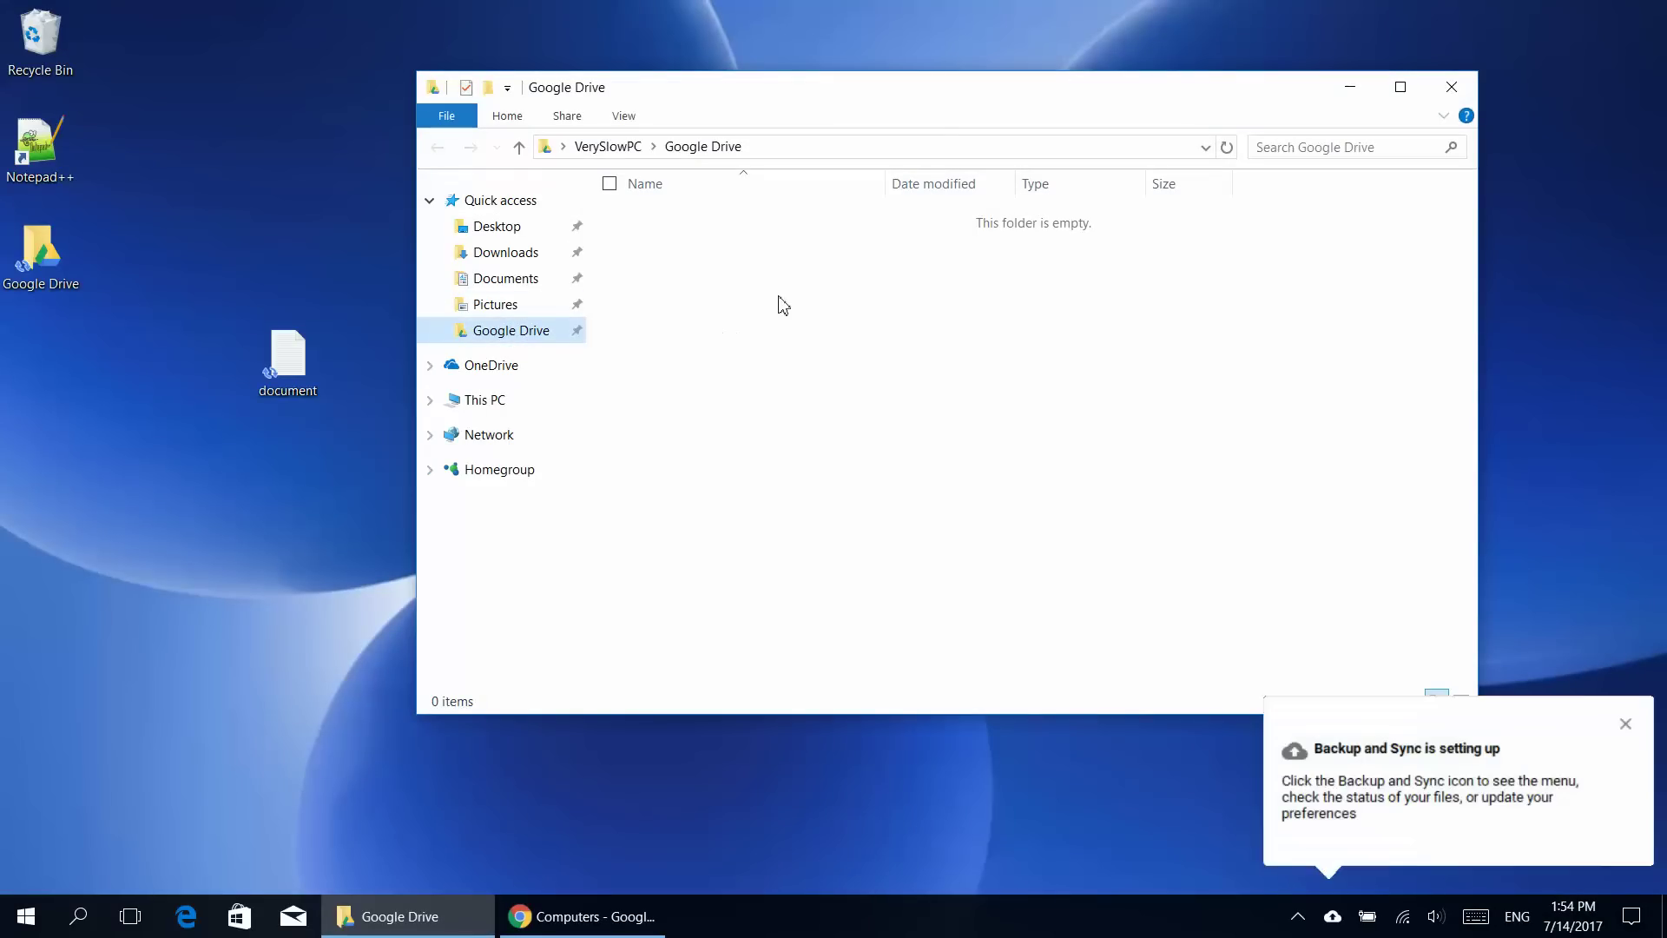
pyautogui.moveTo(768, 394)
pyautogui.mouseDown()
pyautogui.moveTo(726, 228)
pyautogui.moveTo(662, 195)
pyautogui.mouseUp()
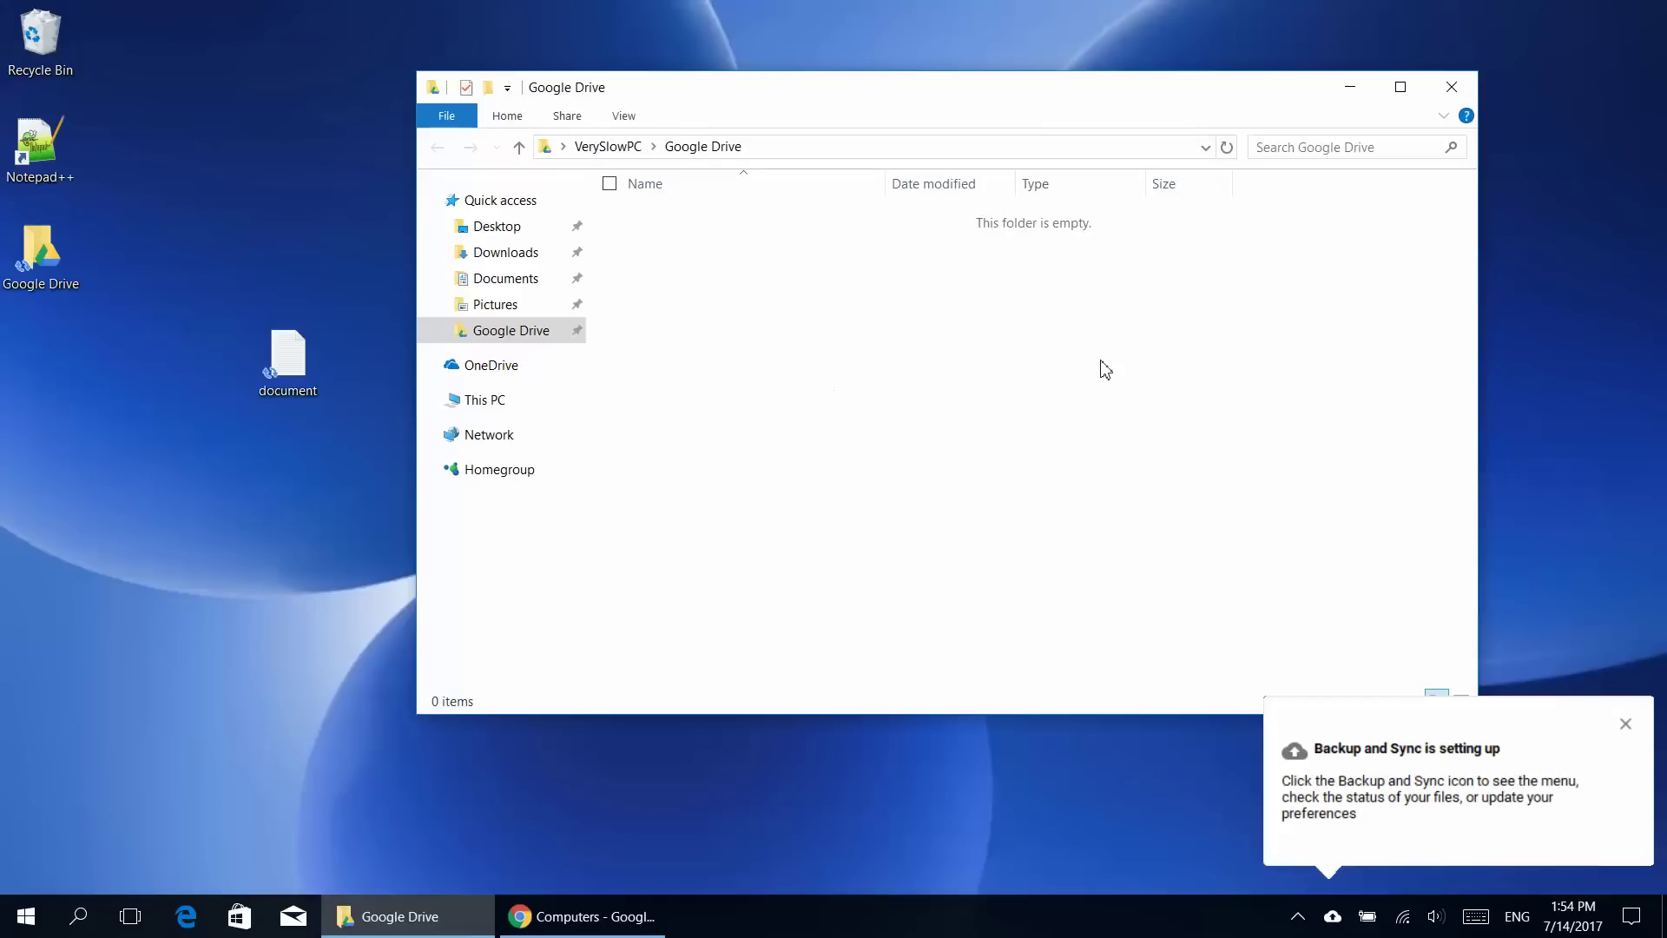
pyautogui.click(1452, 86)
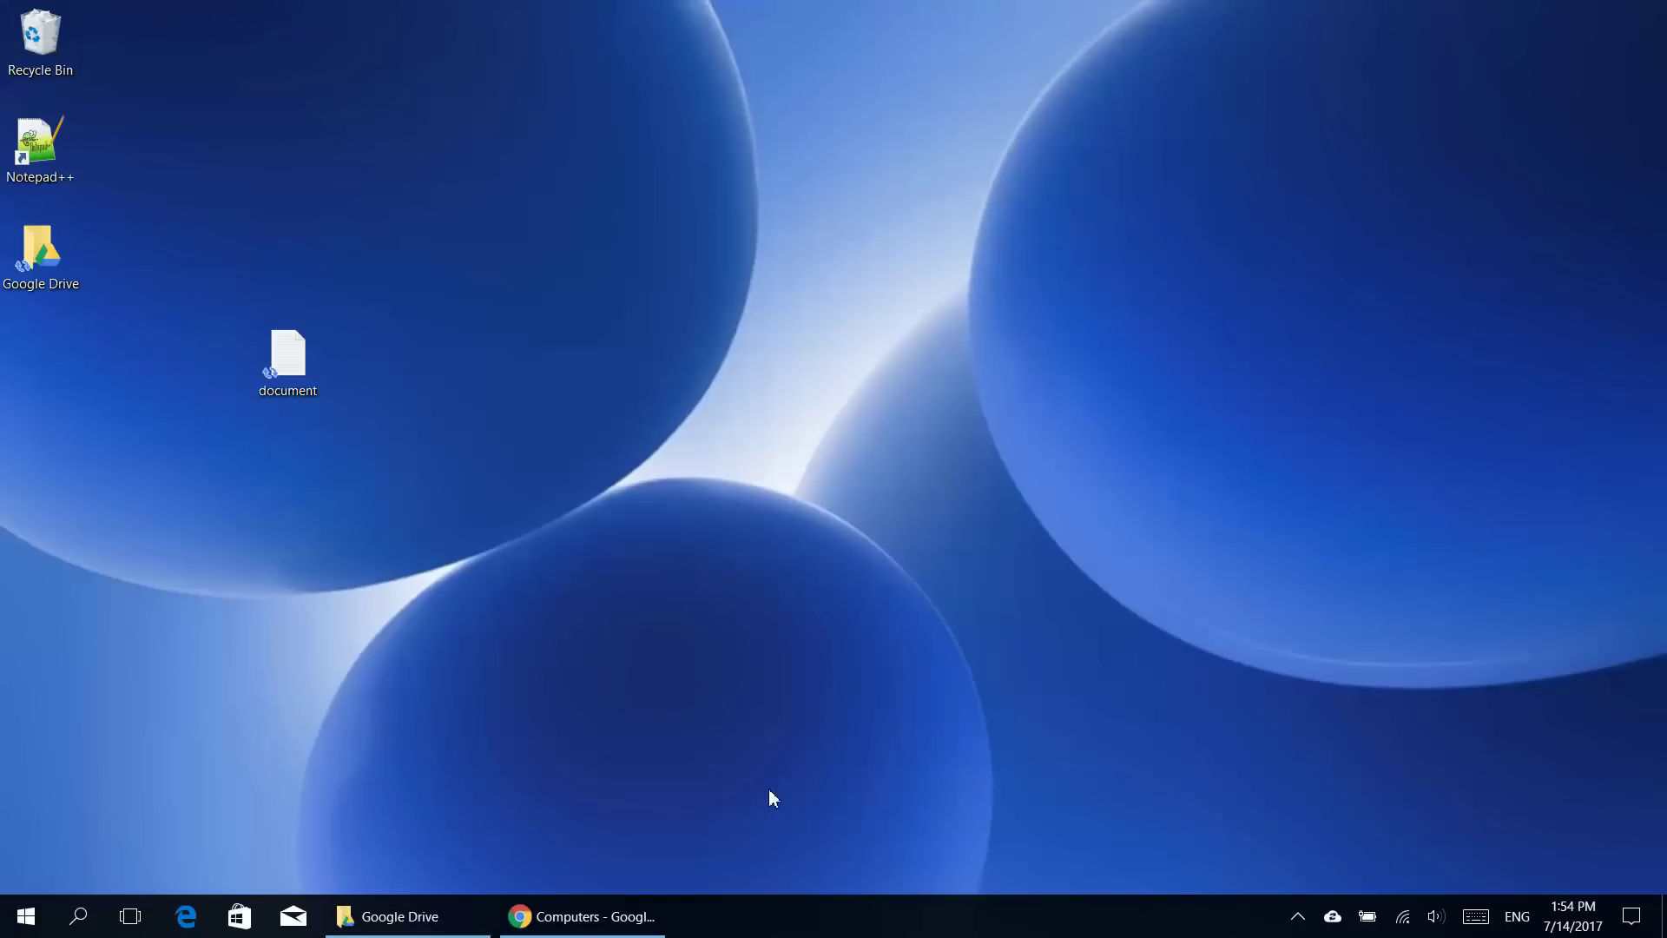
pyautogui.click(1333, 916)
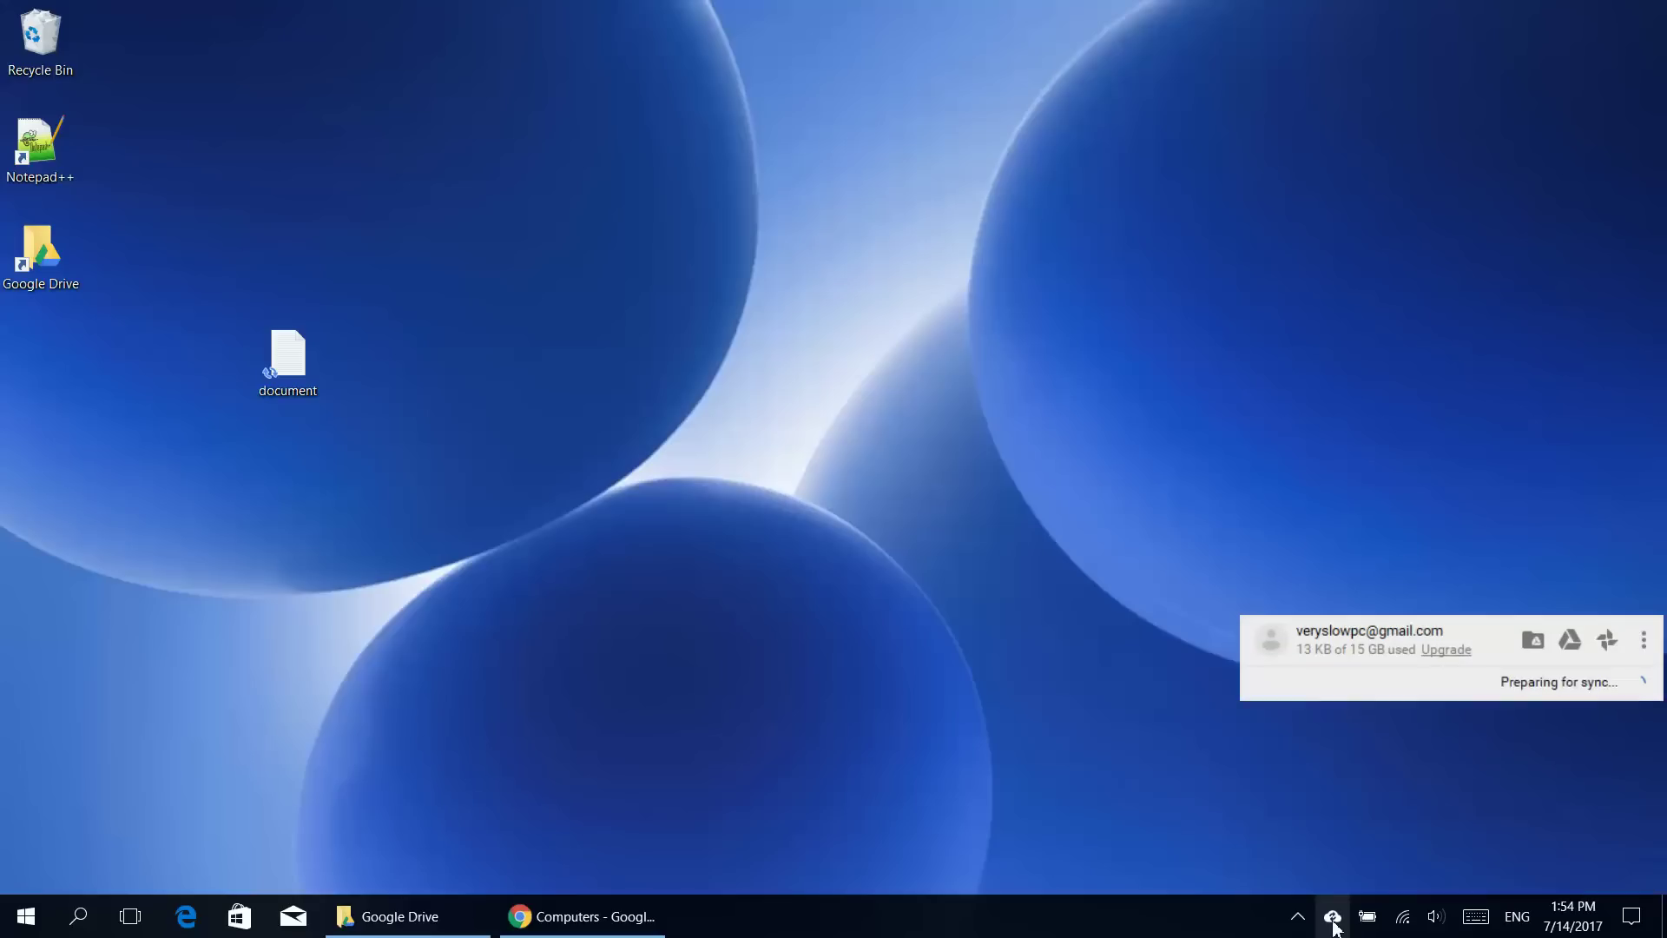
pyautogui.click(1389, 798)
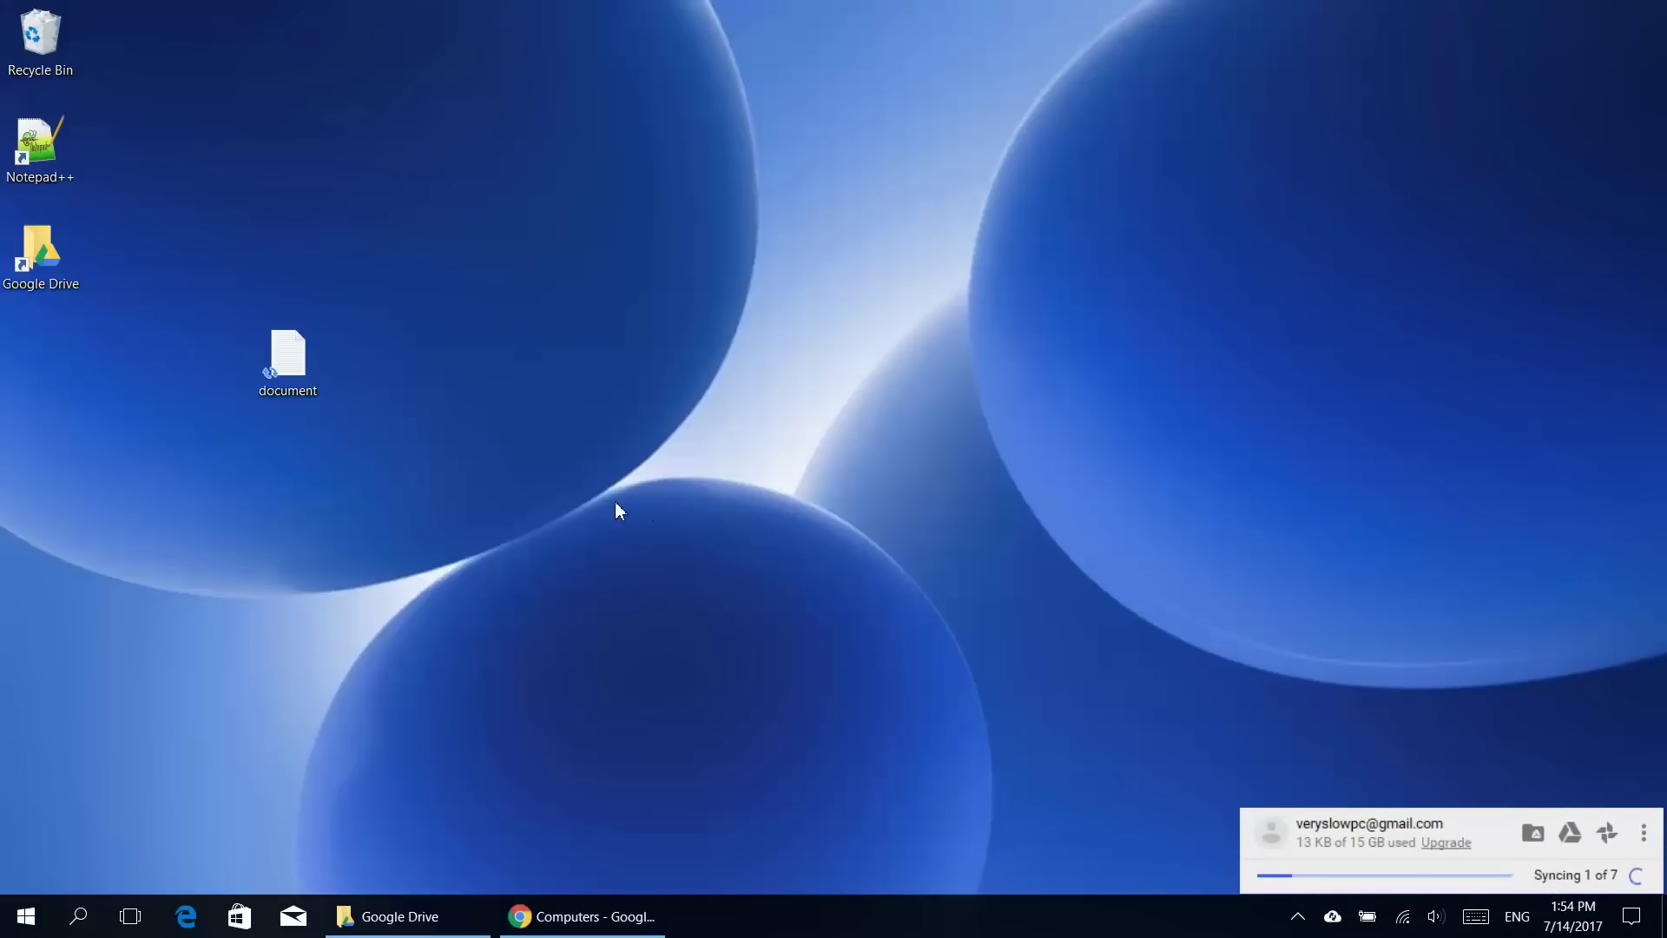
# Select the desktop document, reopen the empty Google Drive folder, and return to Drive's Computers page
pyautogui.moveTo(586, 496); pyautogui.dragTo(257, 301)
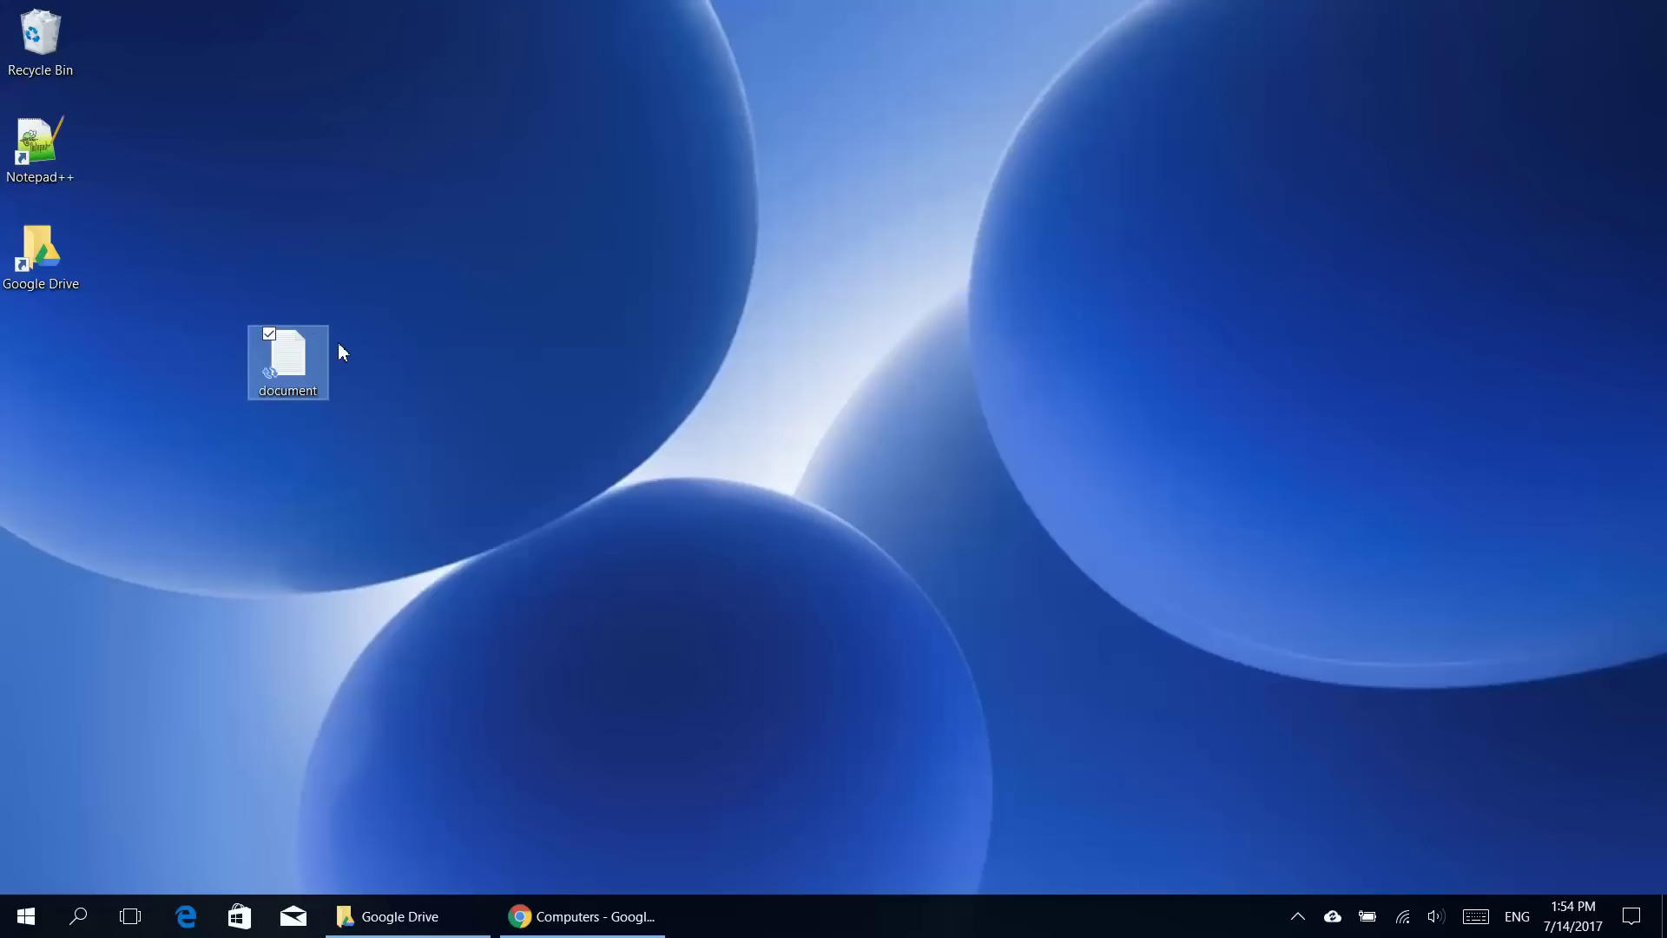
pyautogui.moveTo(409, 472); pyautogui.dragTo(250, 309)
pyautogui.click(274, 378)
pyautogui.click(400, 915)
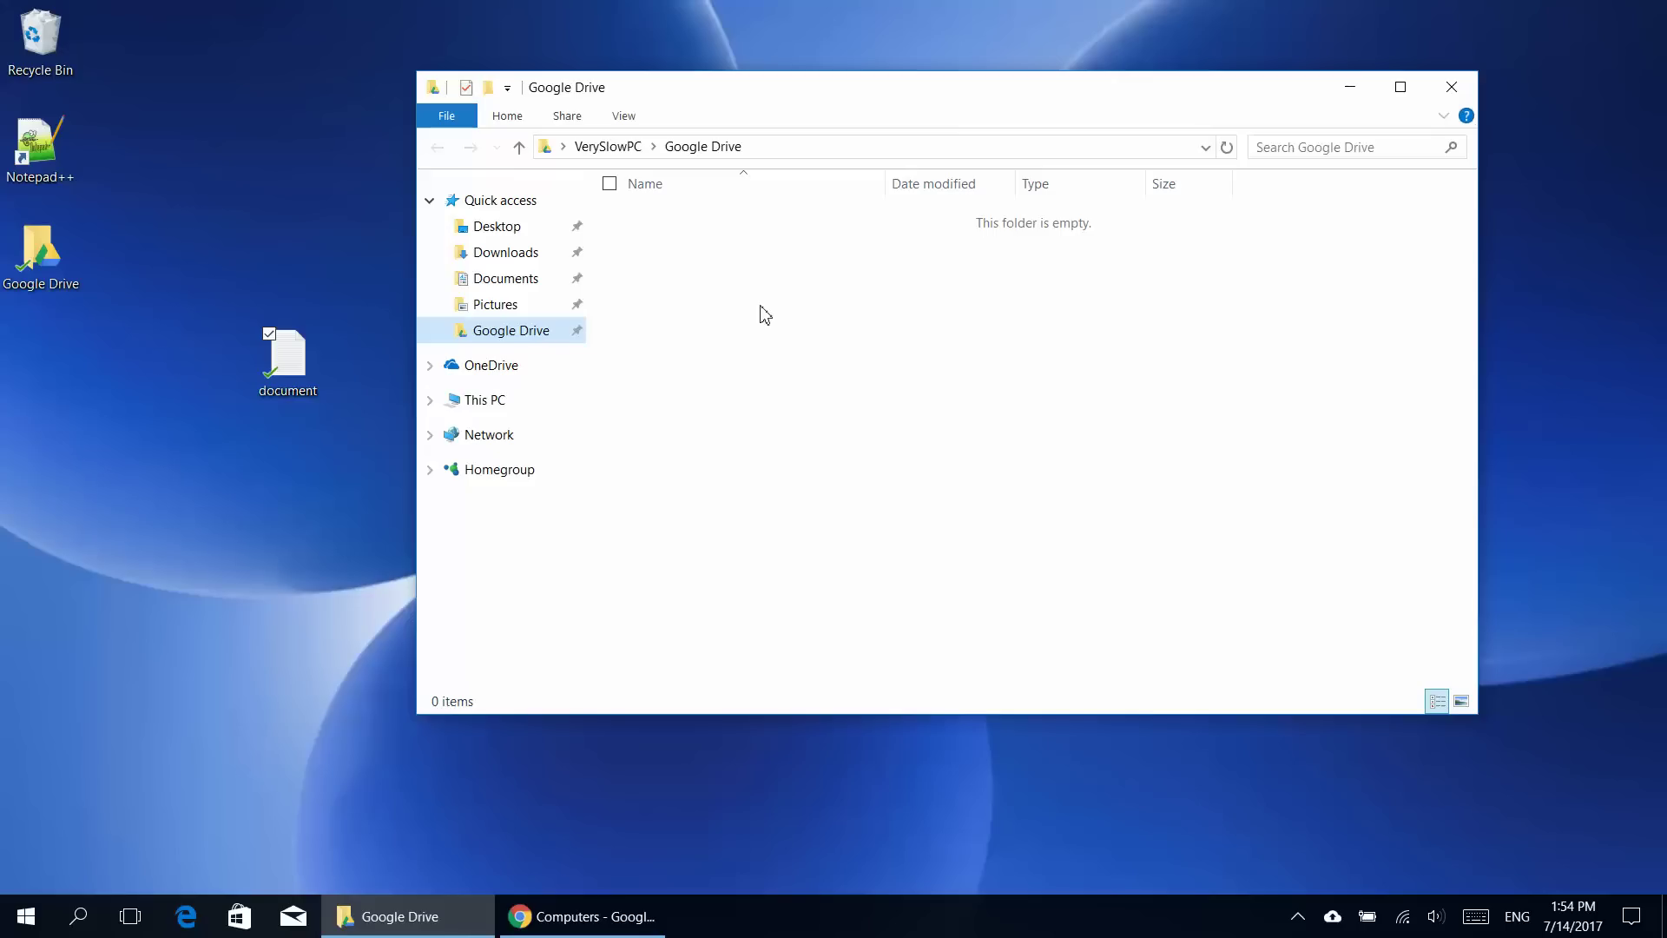
pyautogui.click(548, 334)
pyautogui.click(594, 916)
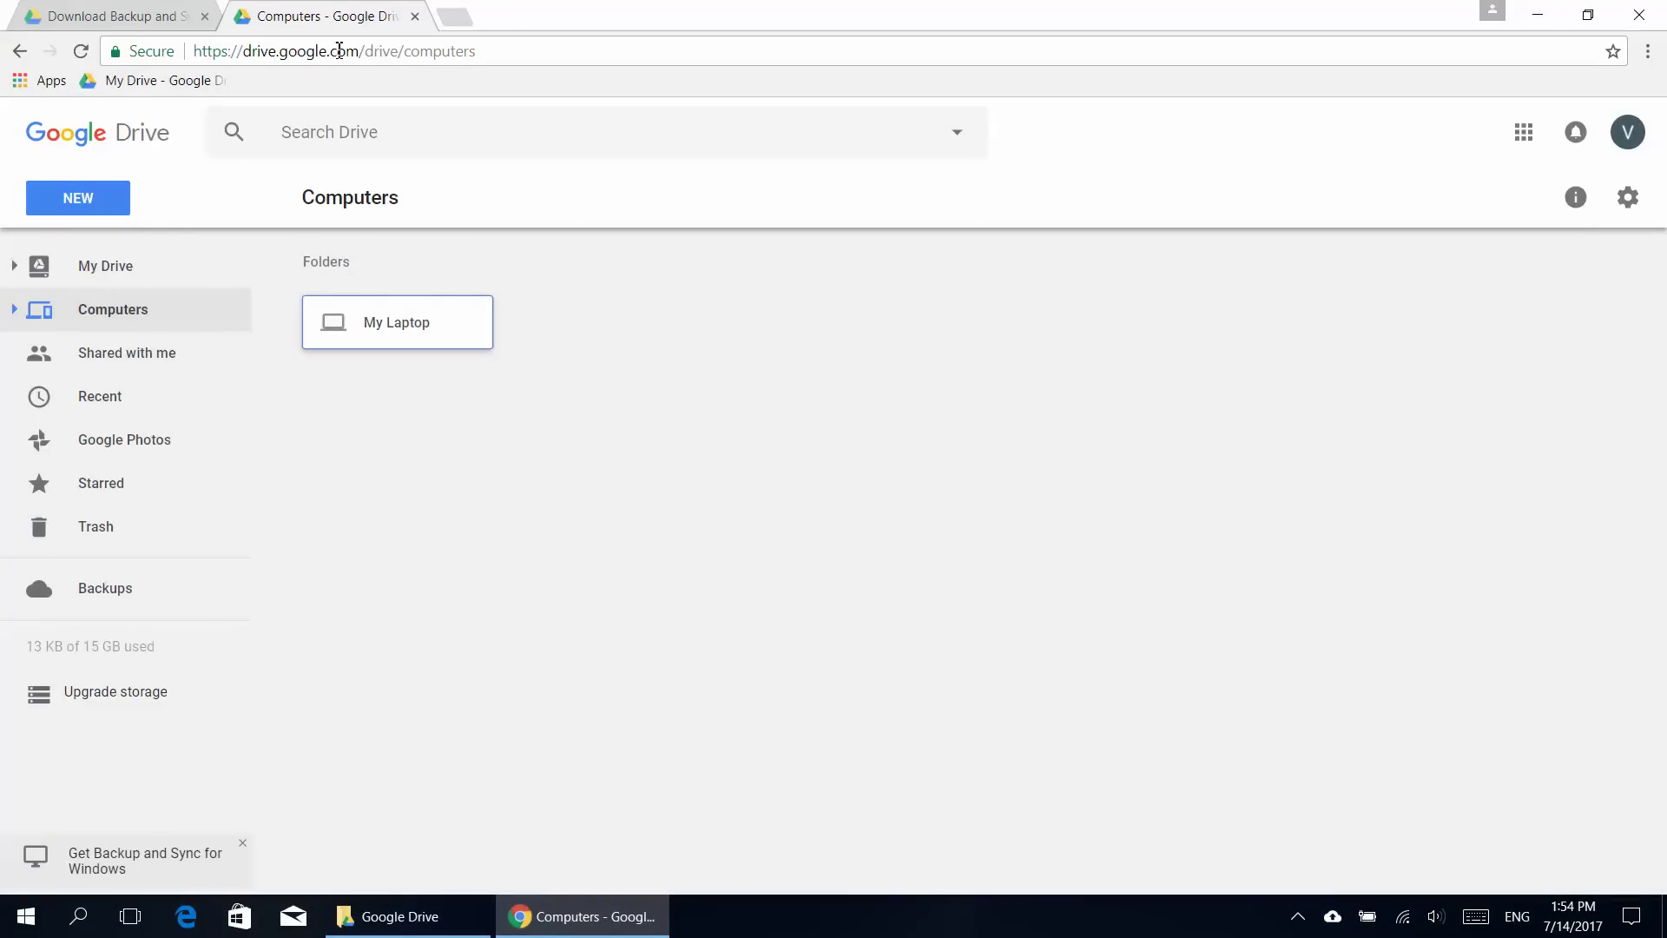
# Browse Drive's Computers > My Laptop > Desktop folder and select document.txt
pyautogui.click(91, 268)
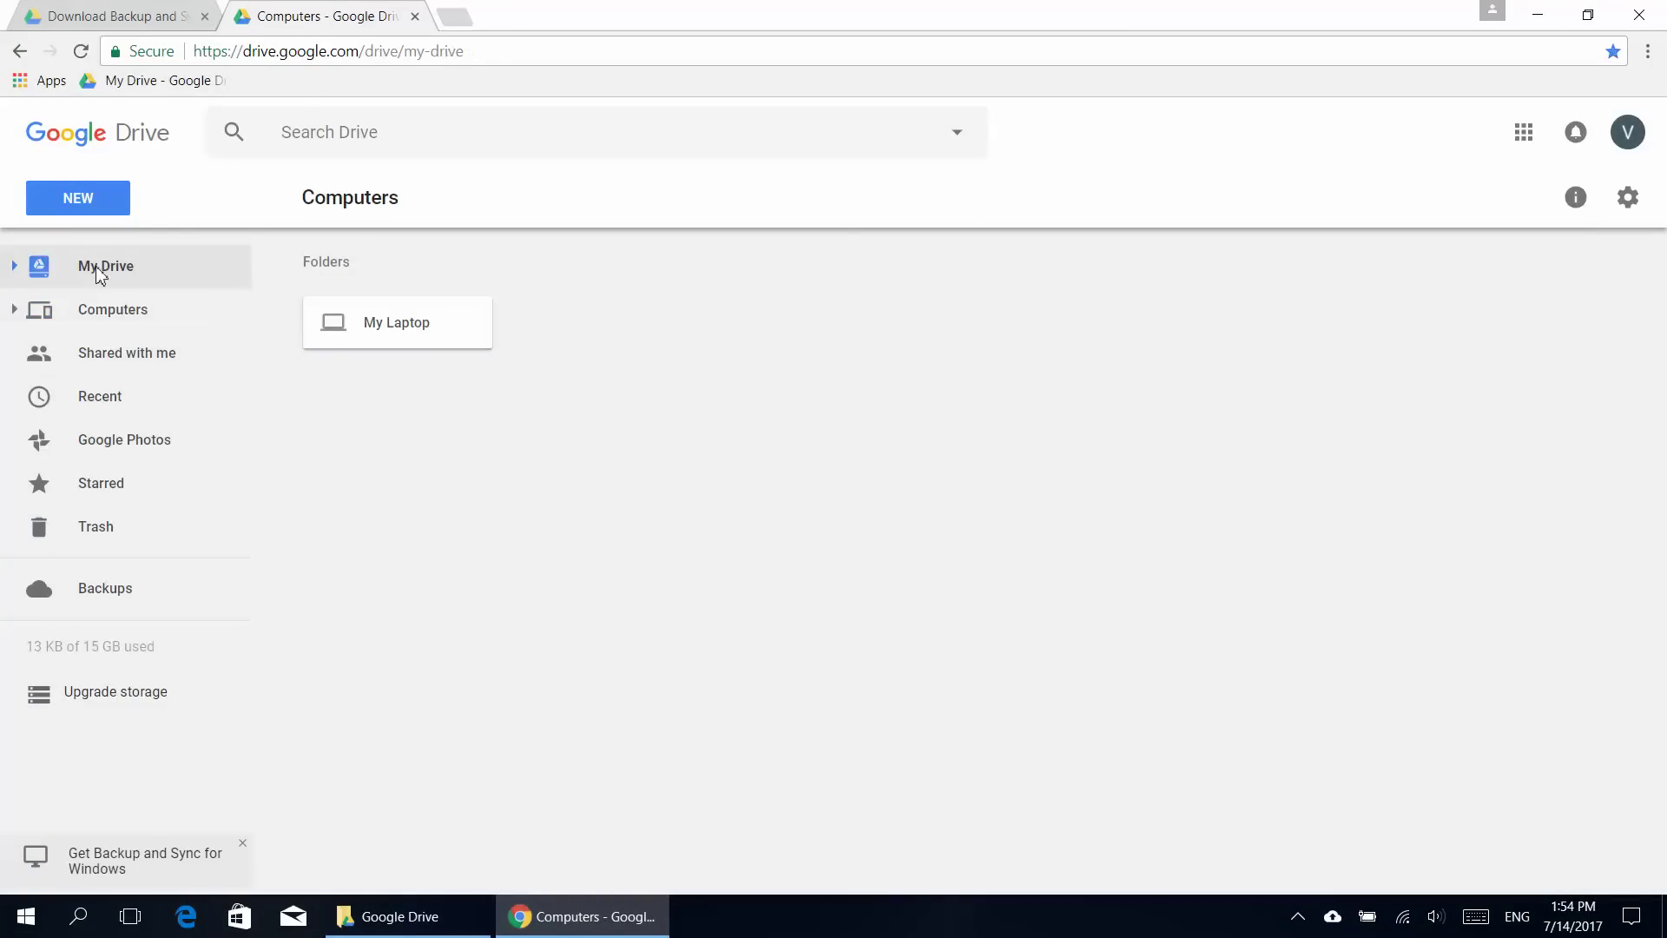
pyautogui.click(390, 916)
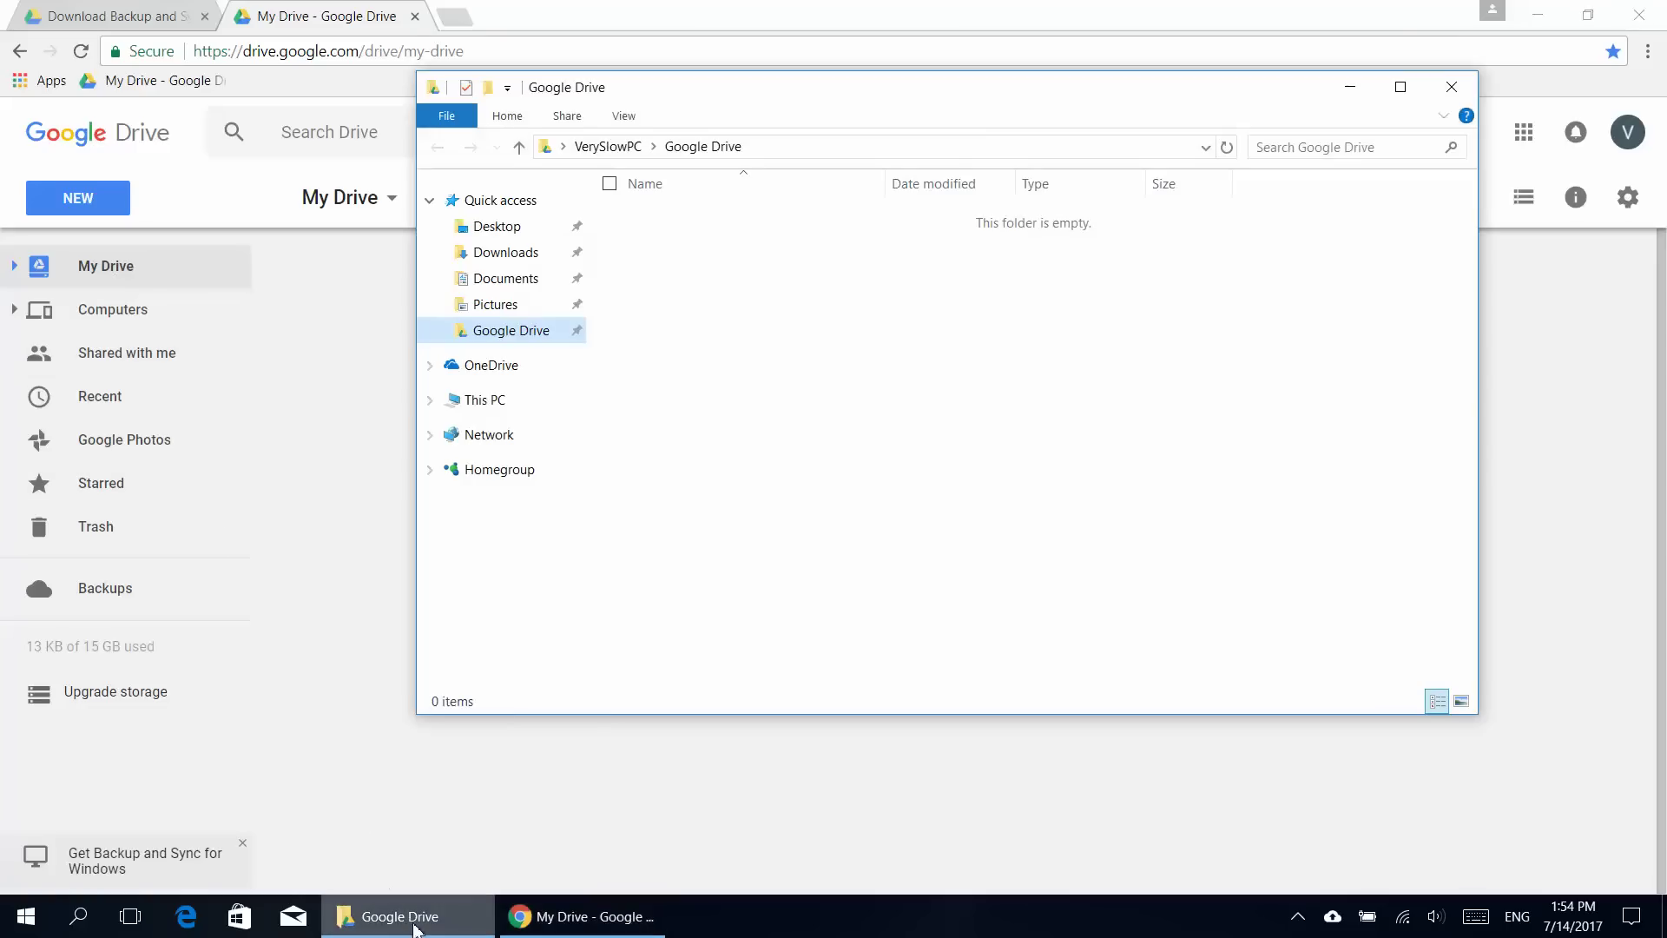
pyautogui.click(511, 332)
pyautogui.click(311, 315)
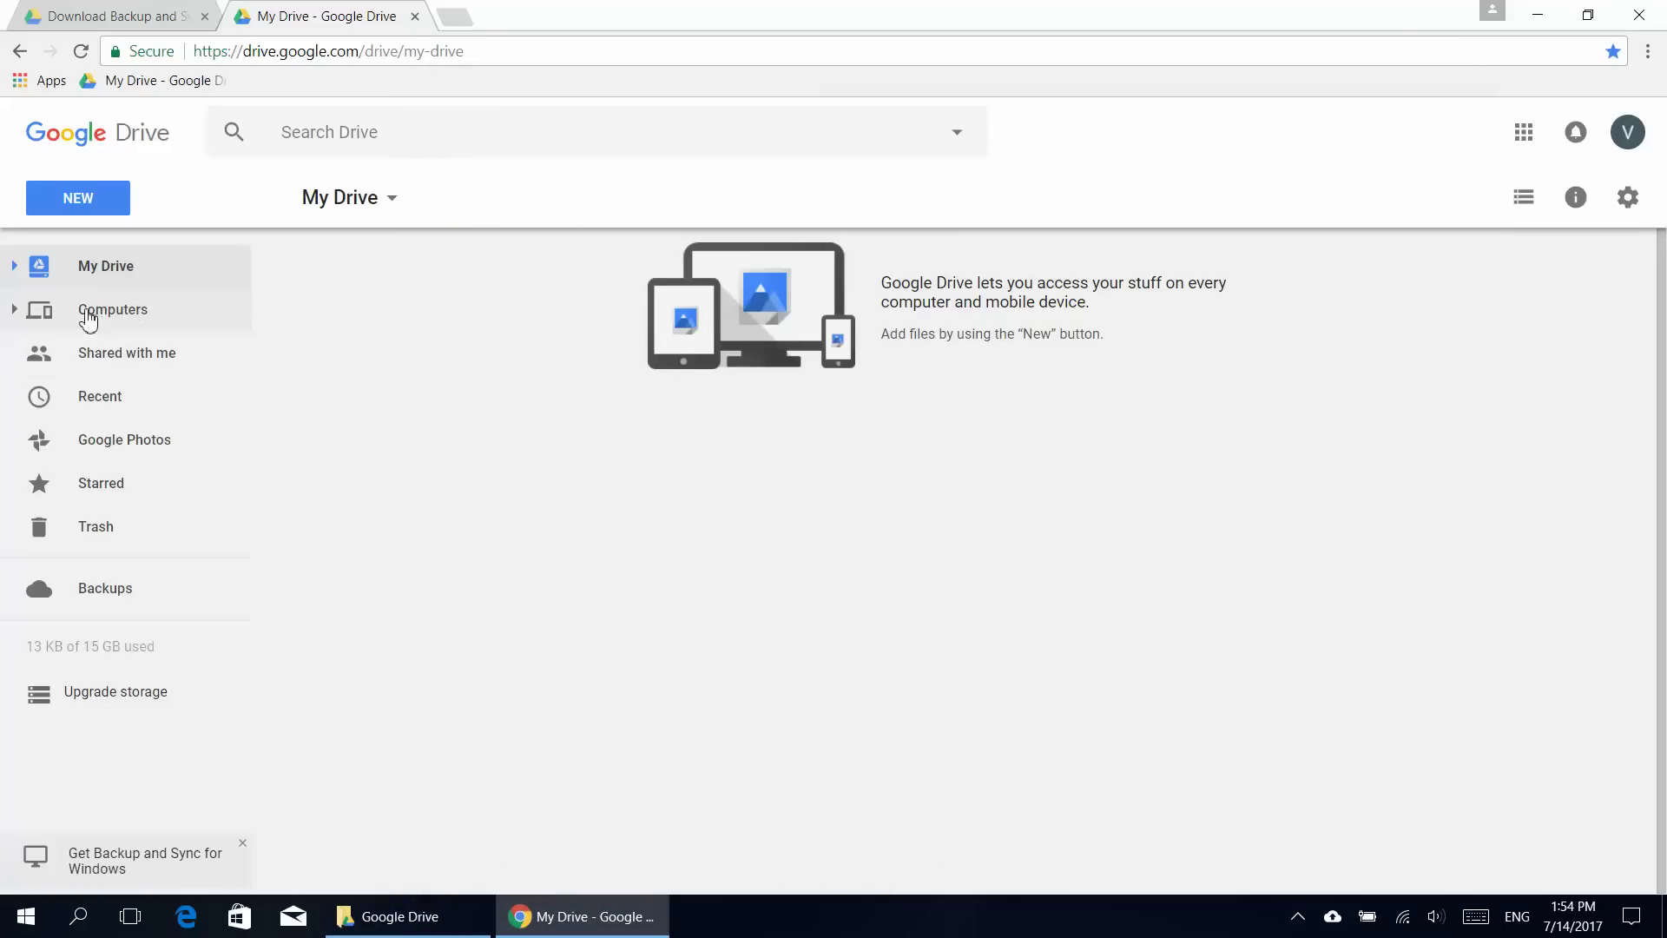
pyautogui.click(104, 315)
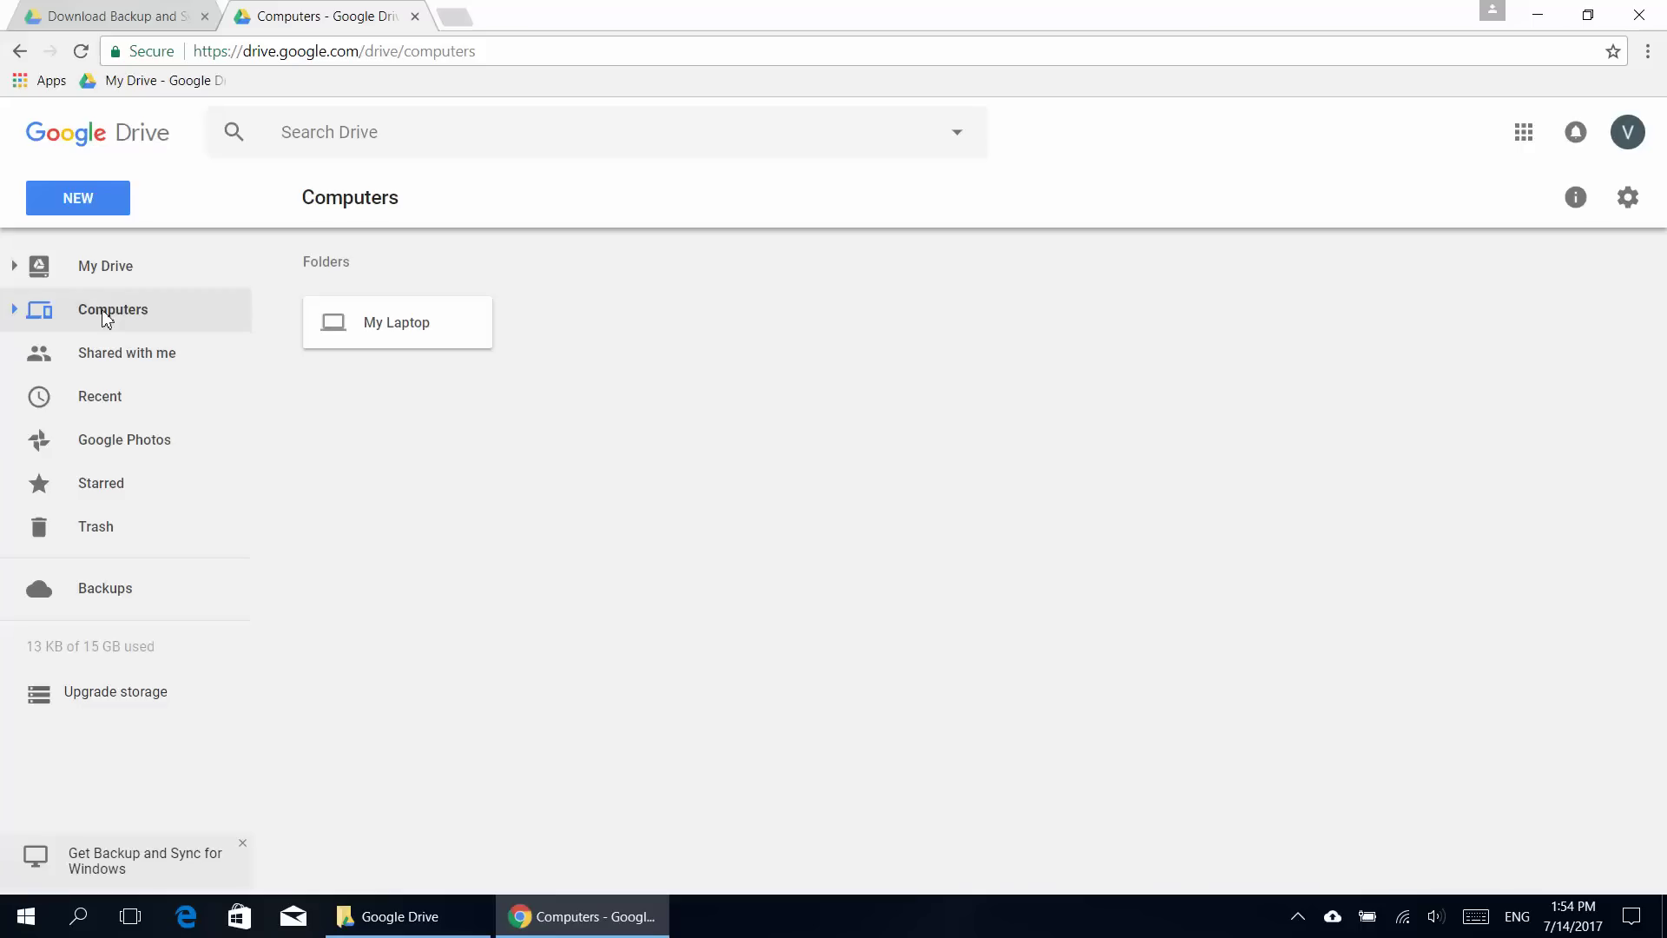
pyautogui.click(425, 322)
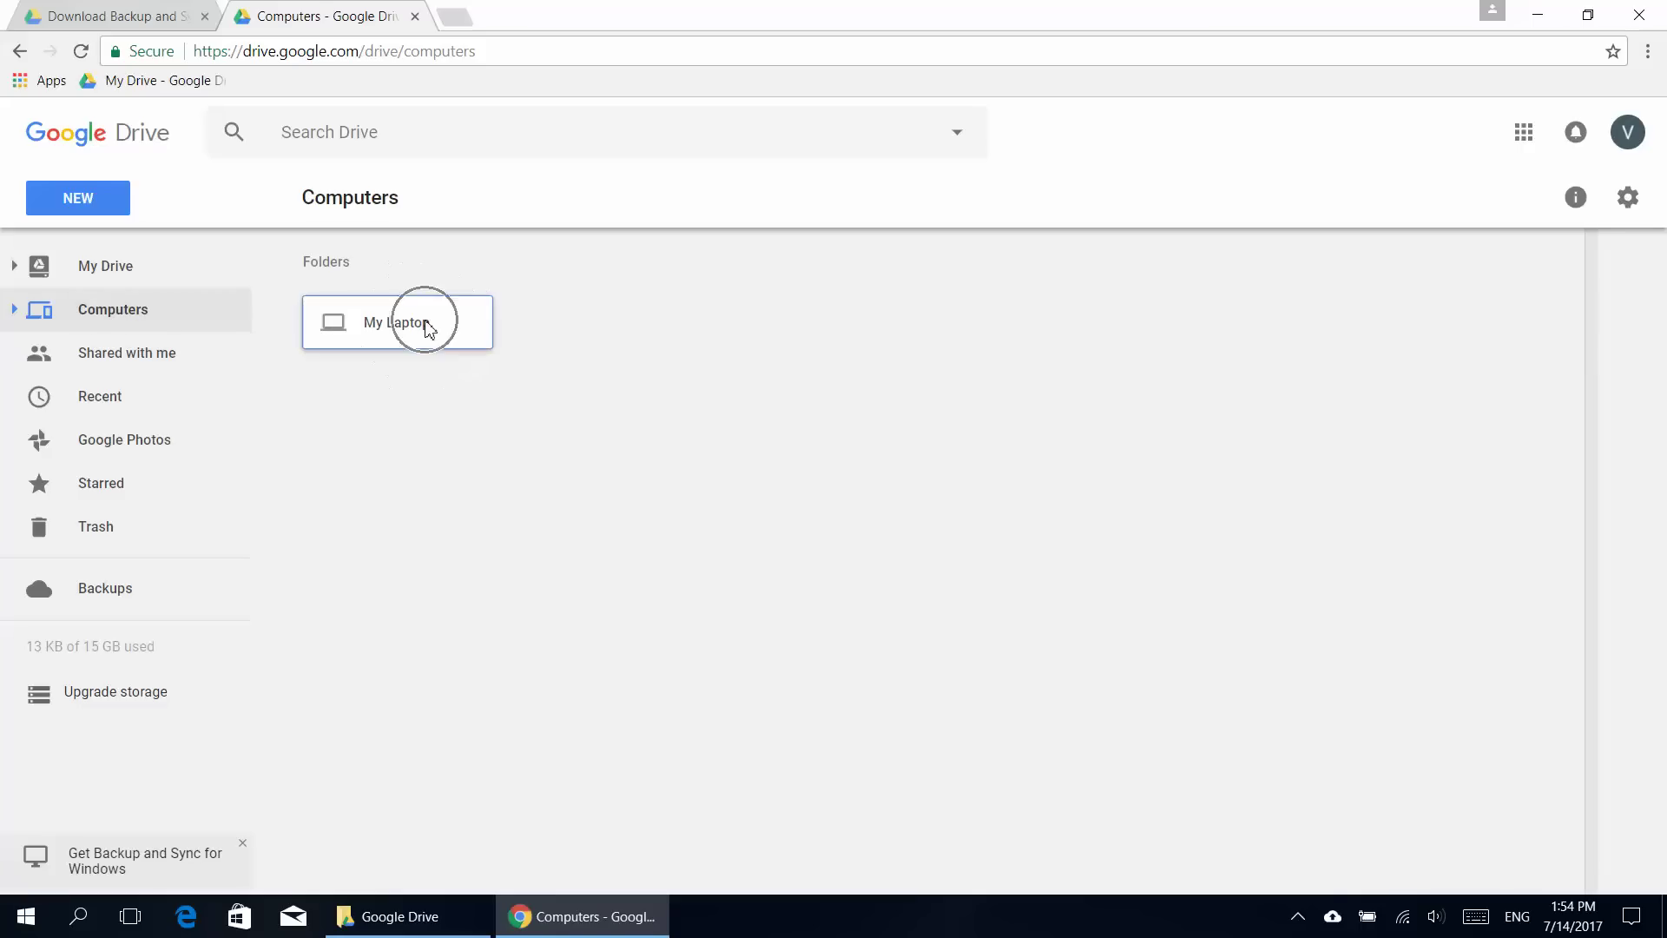
pyautogui.doubleClick(424, 321)
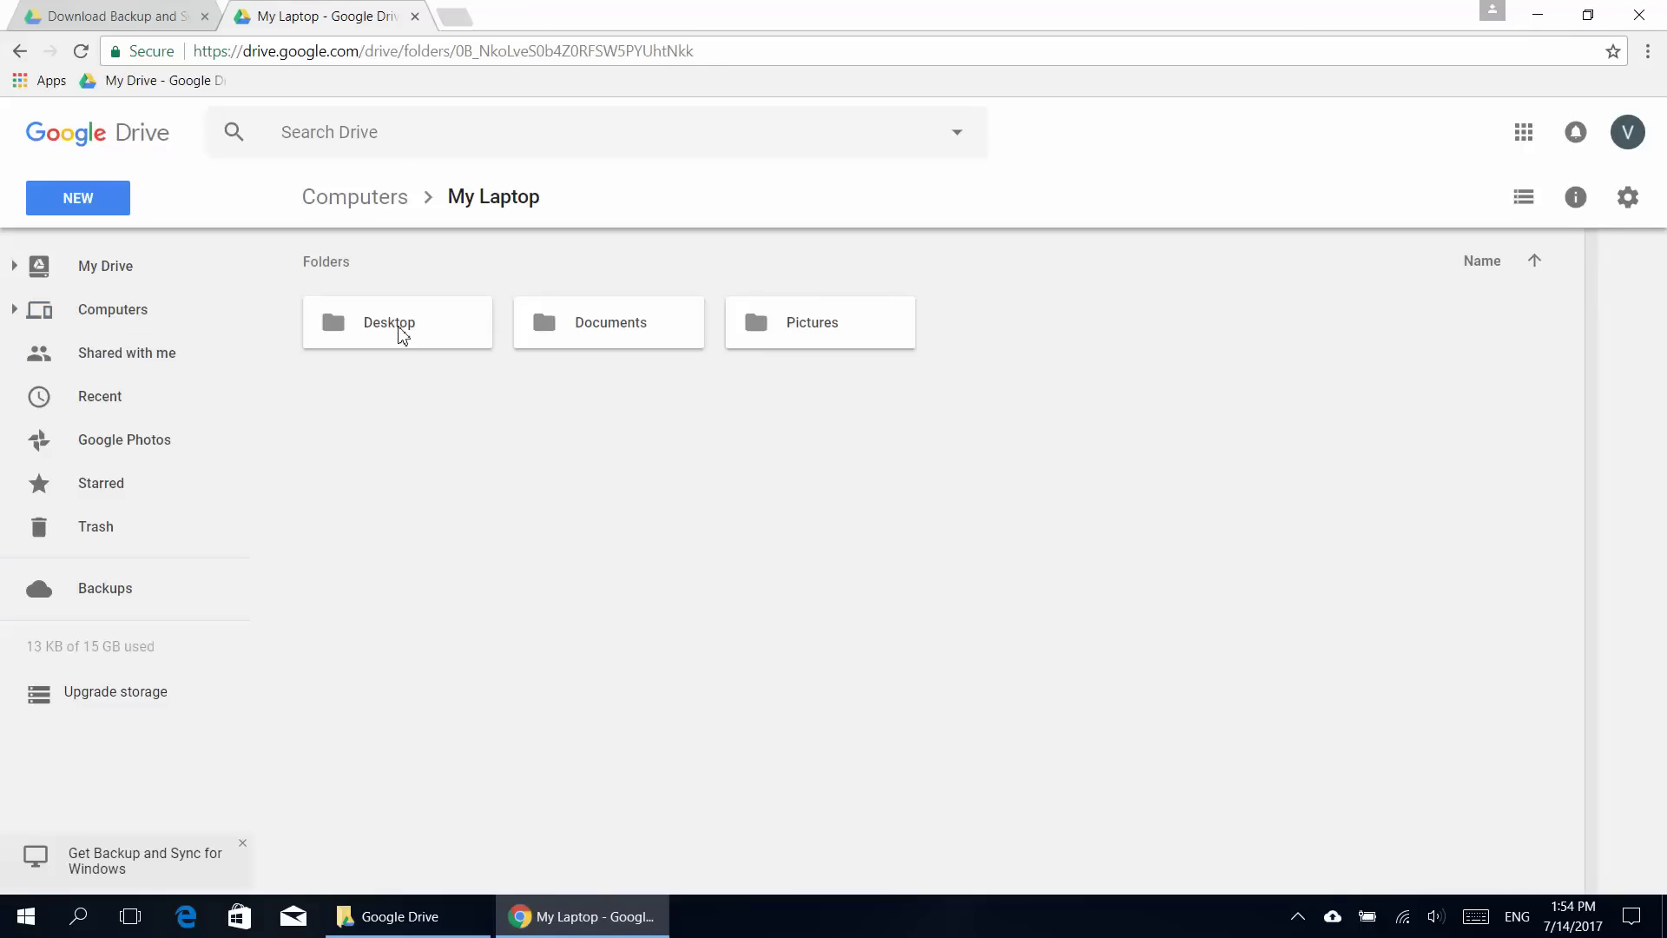
pyautogui.doubleClick(402, 334)
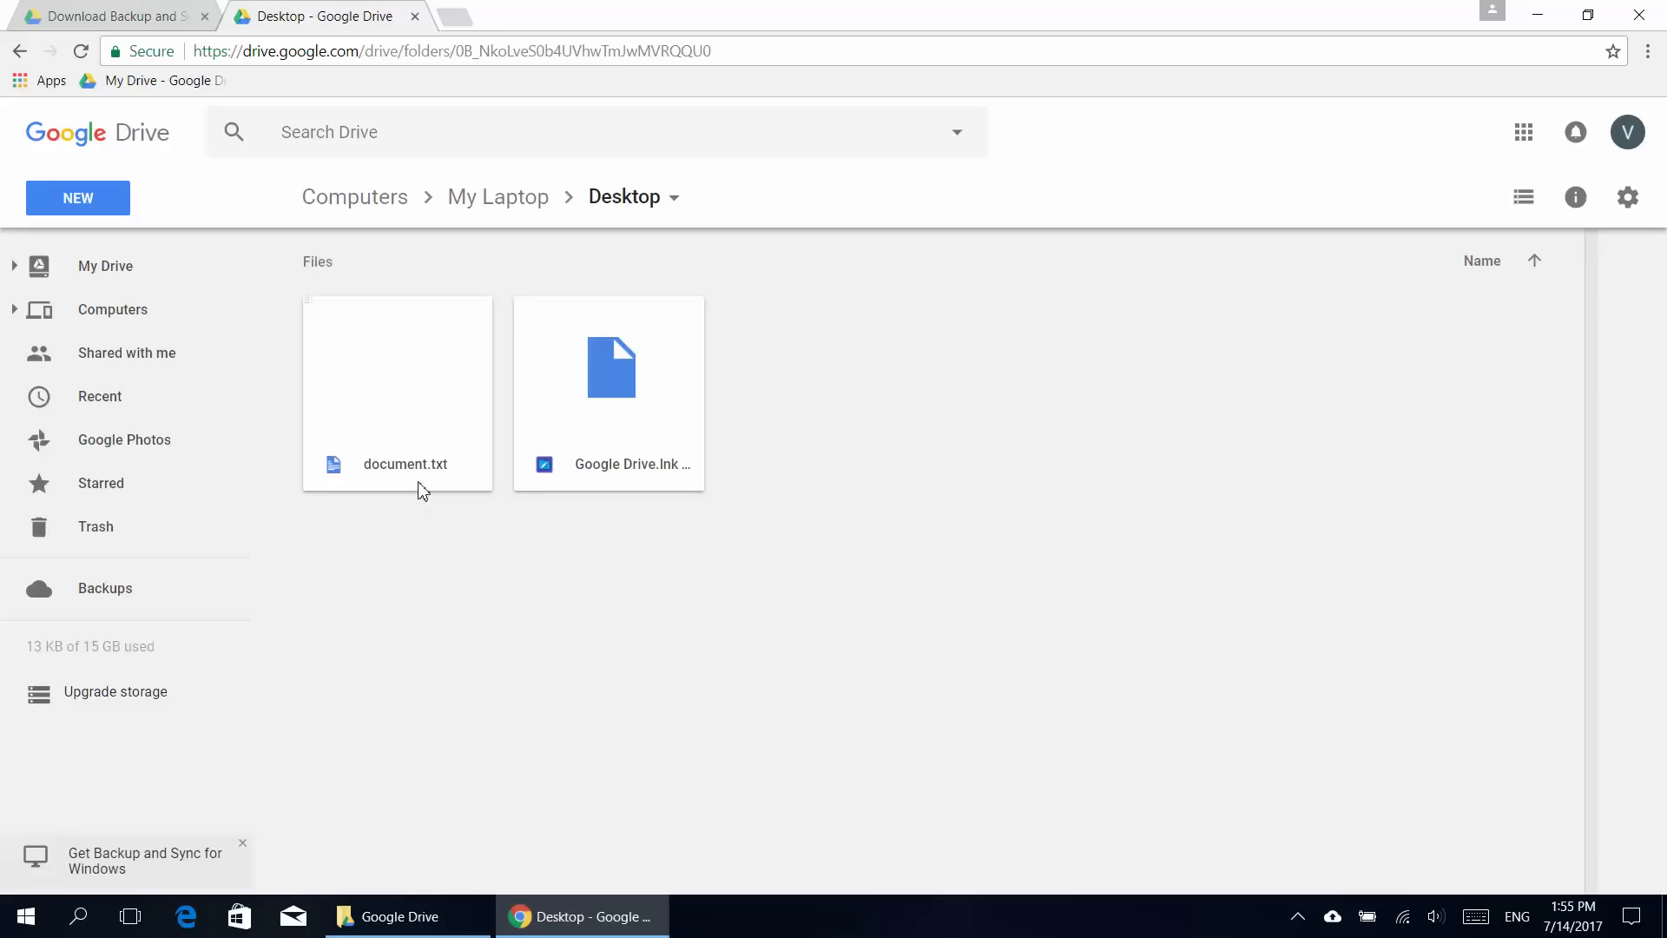
pyautogui.click(420, 404)
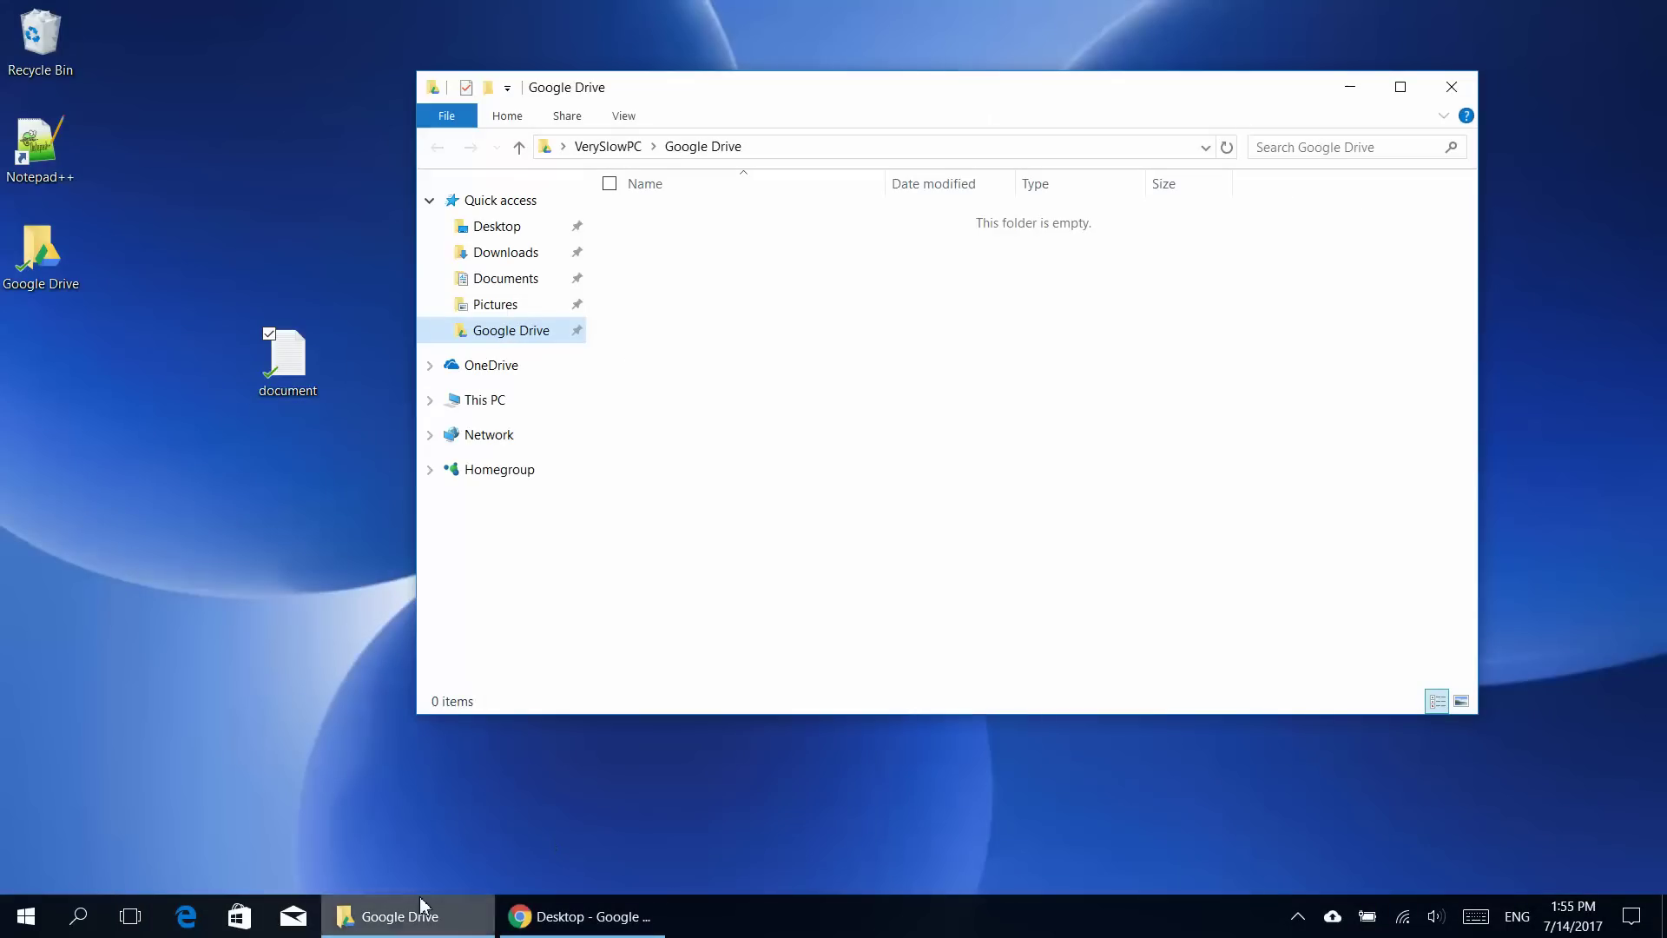
# Duplicate the desktop document as document - Copy and place it beside the original
pyautogui.click(414, 916)
pyautogui.click(593, 916)
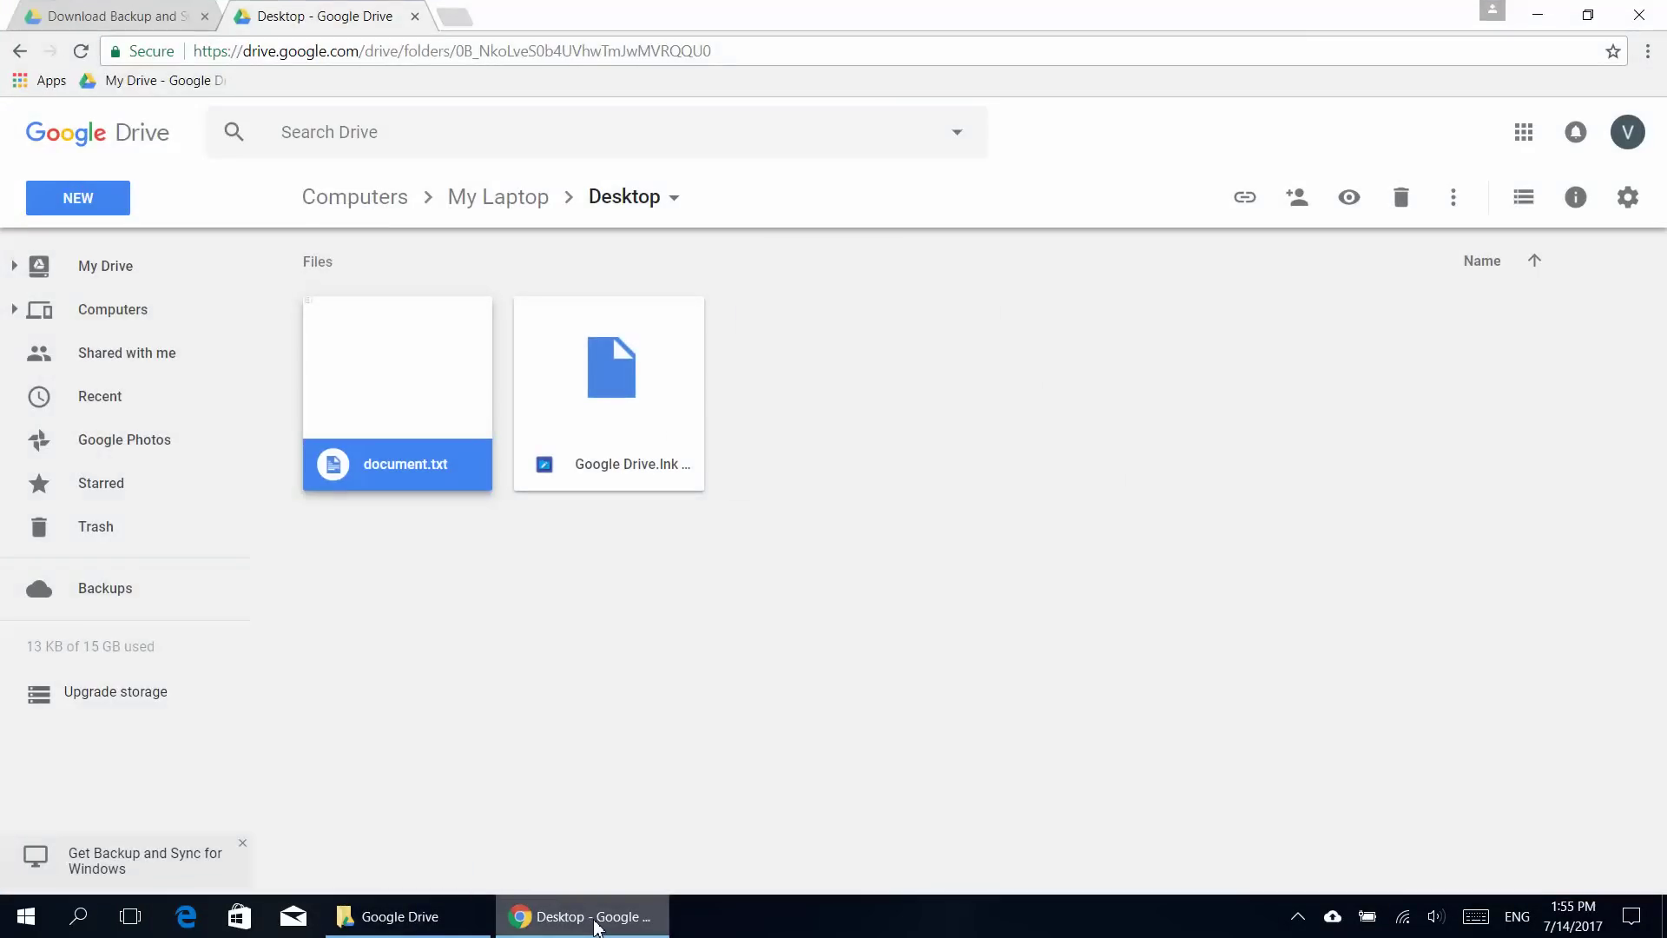
pyautogui.click(595, 926)
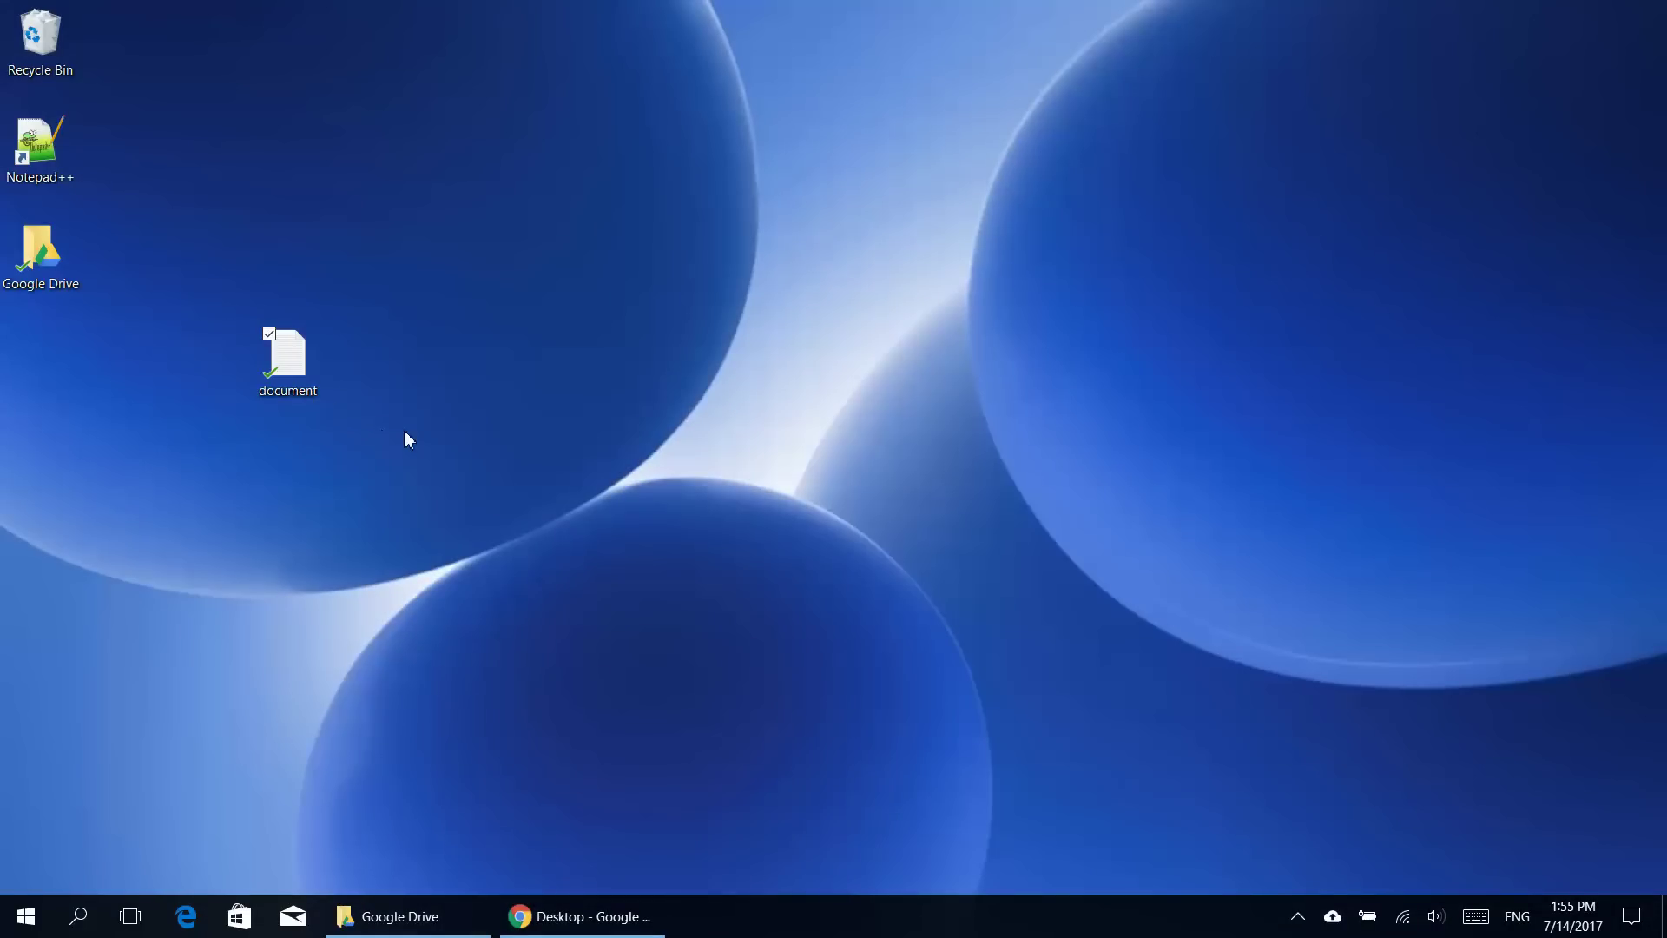
pyautogui.click(287, 363)
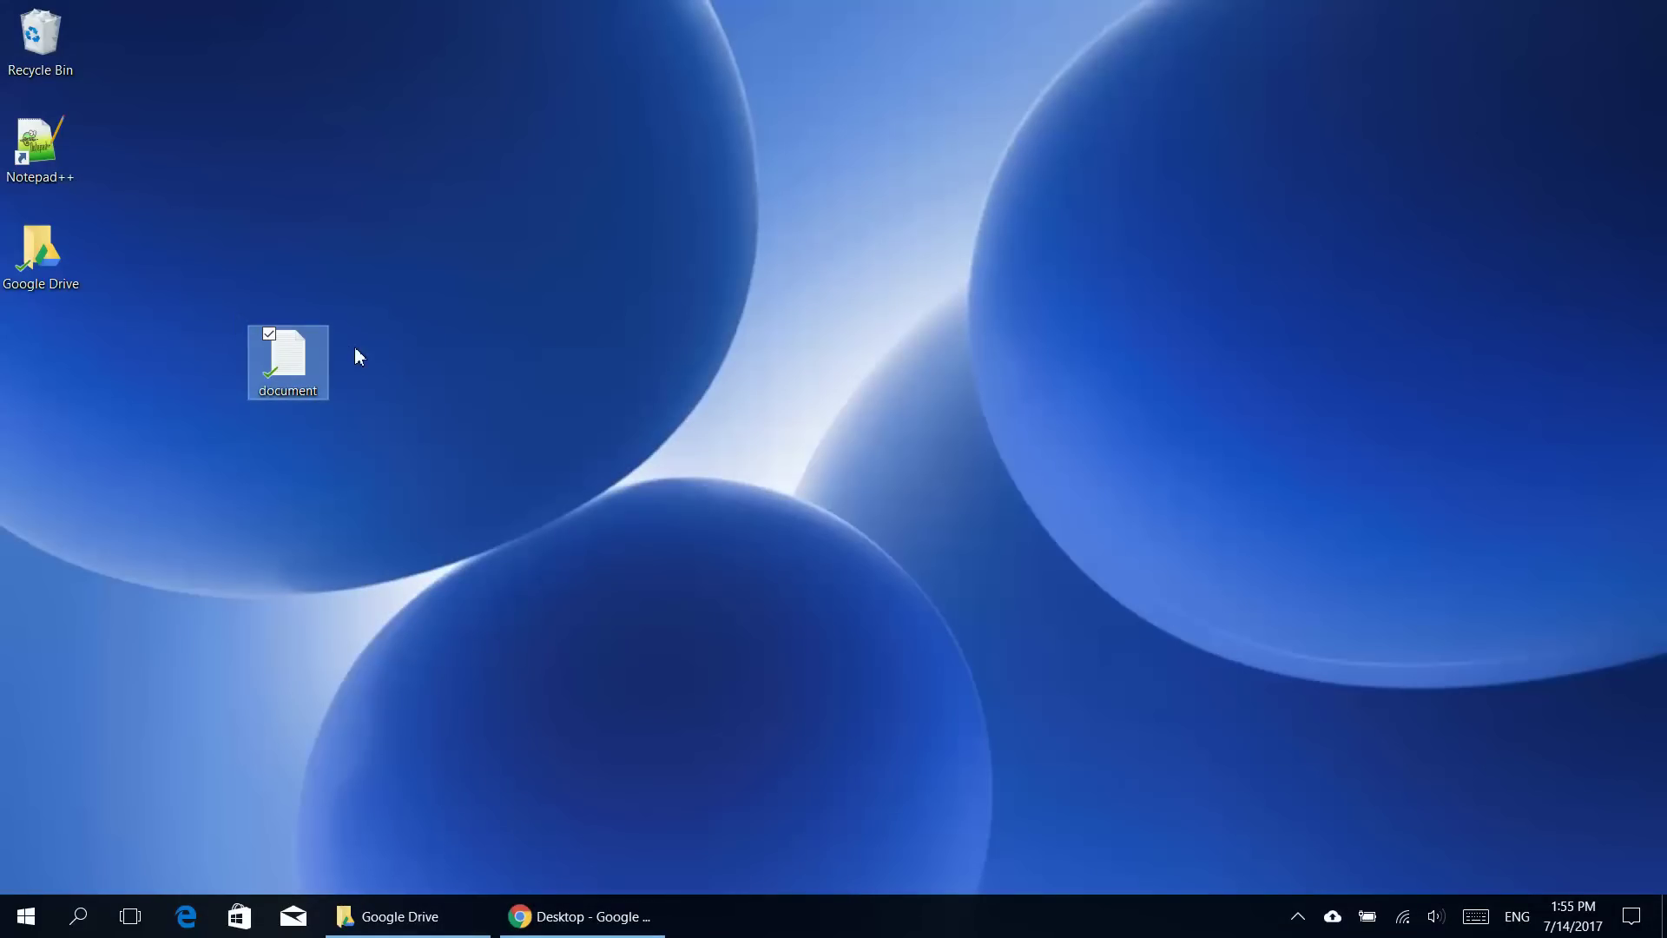
pyautogui.hotkey('ctrl', 'c')
pyautogui.hotkey('ctrl', 'v')
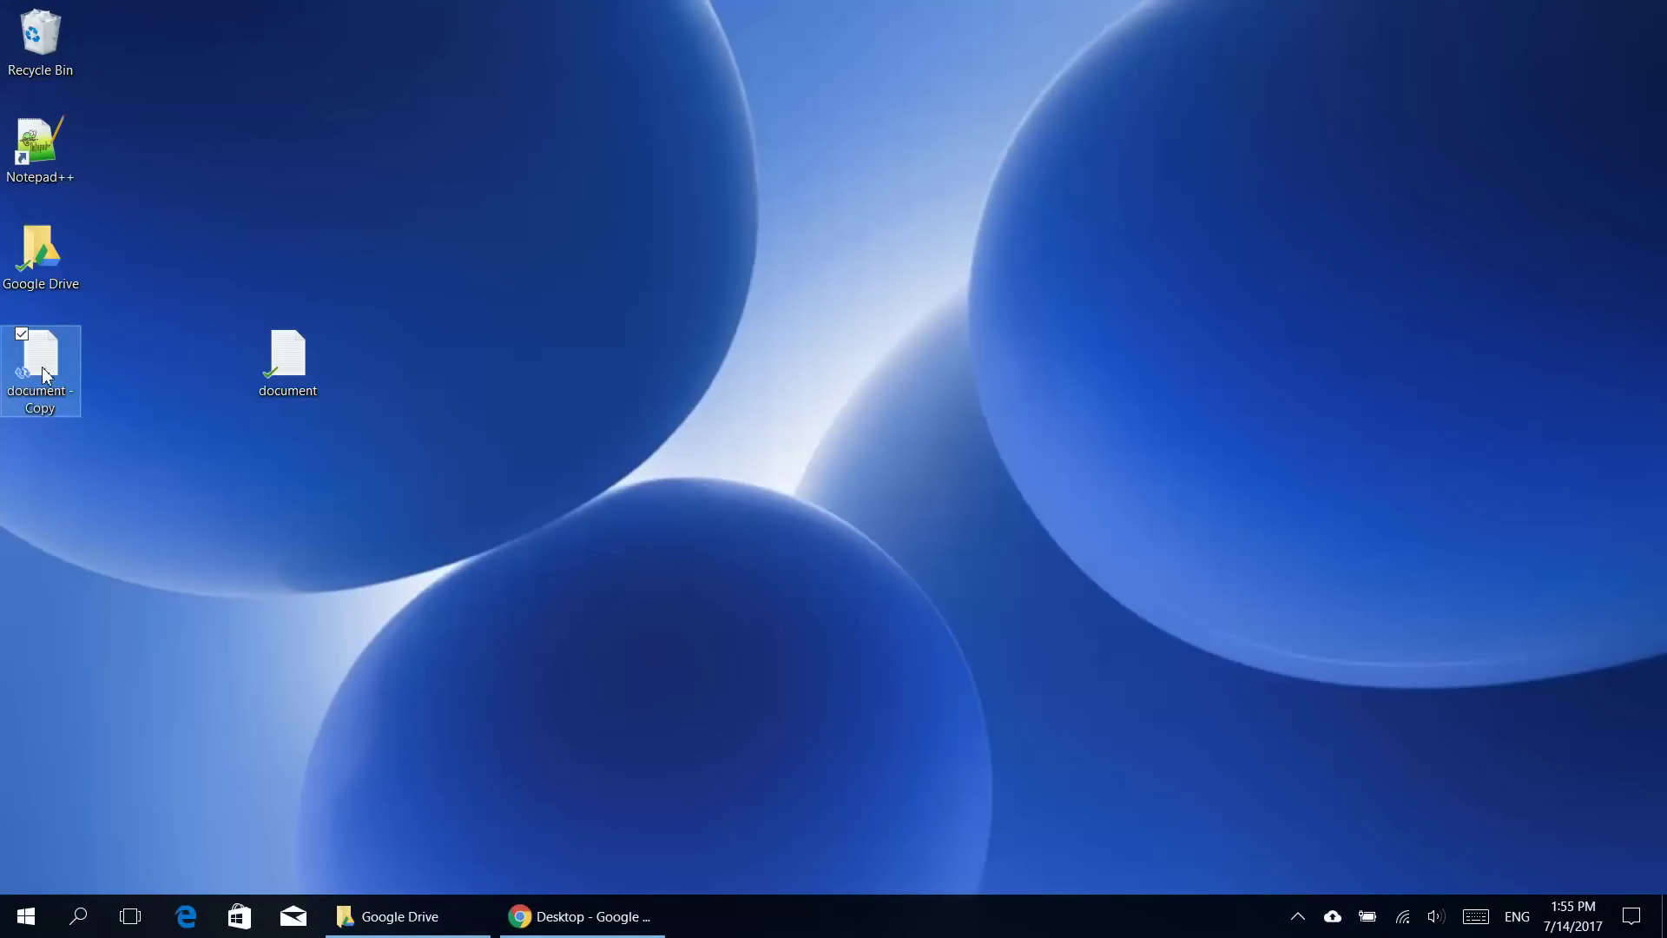
pyautogui.moveTo(44, 374); pyautogui.dragTo(452, 378)
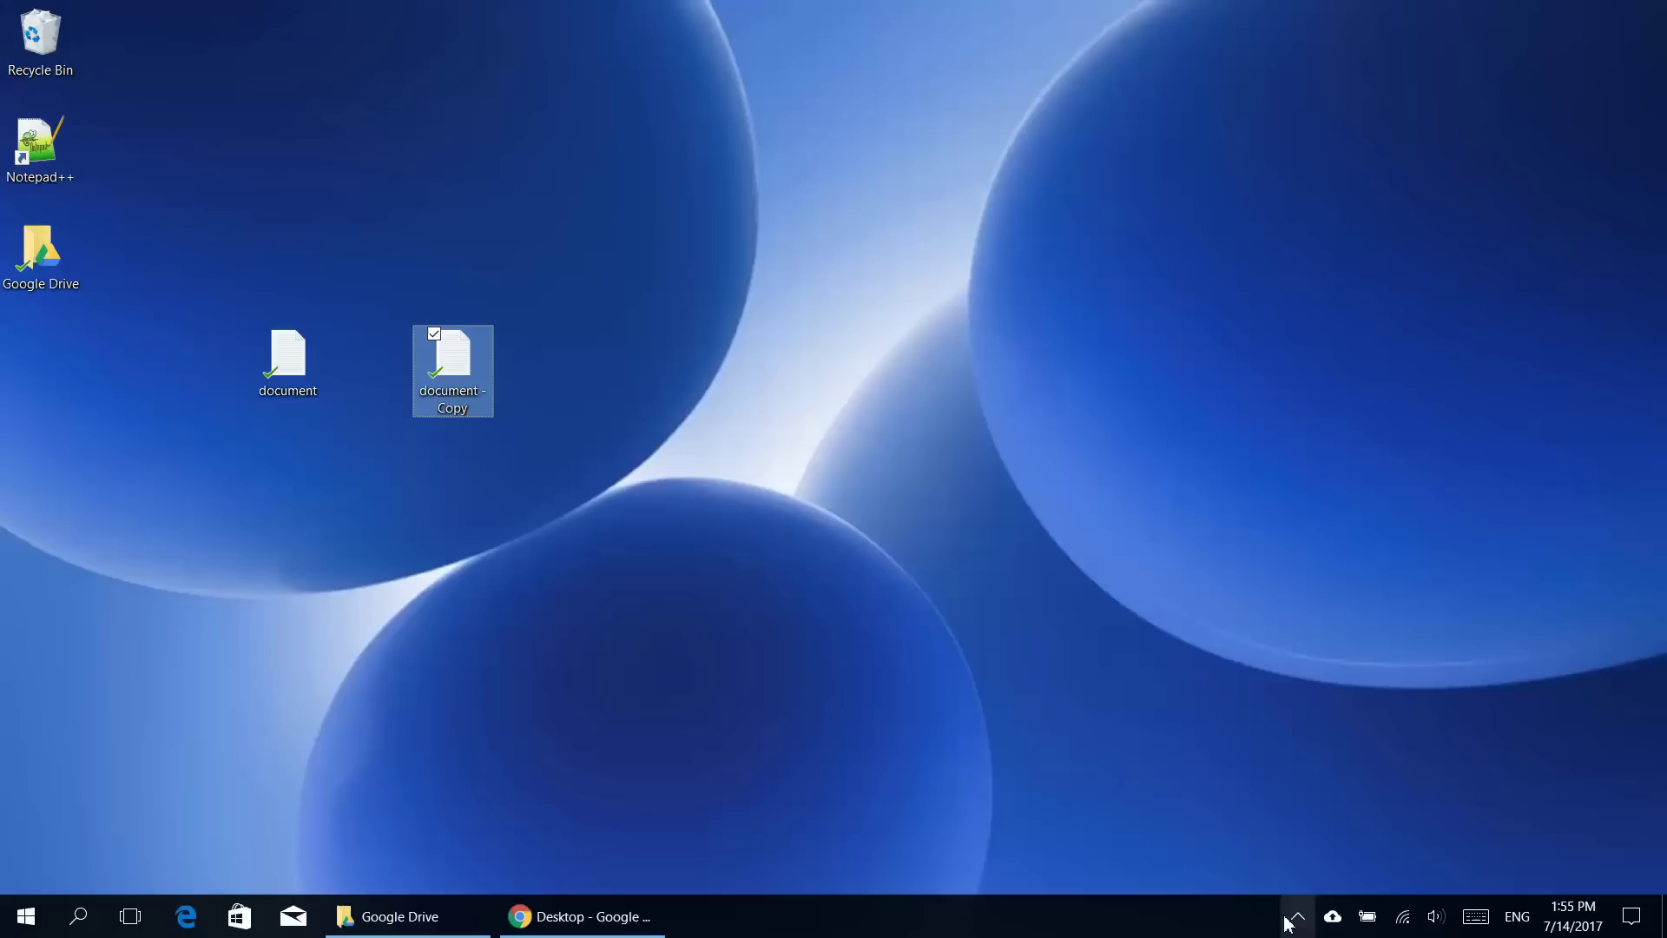
# Check the copy's sync in the Backup and Sync status panel, then return to Drive
pyautogui.click(1335, 918)
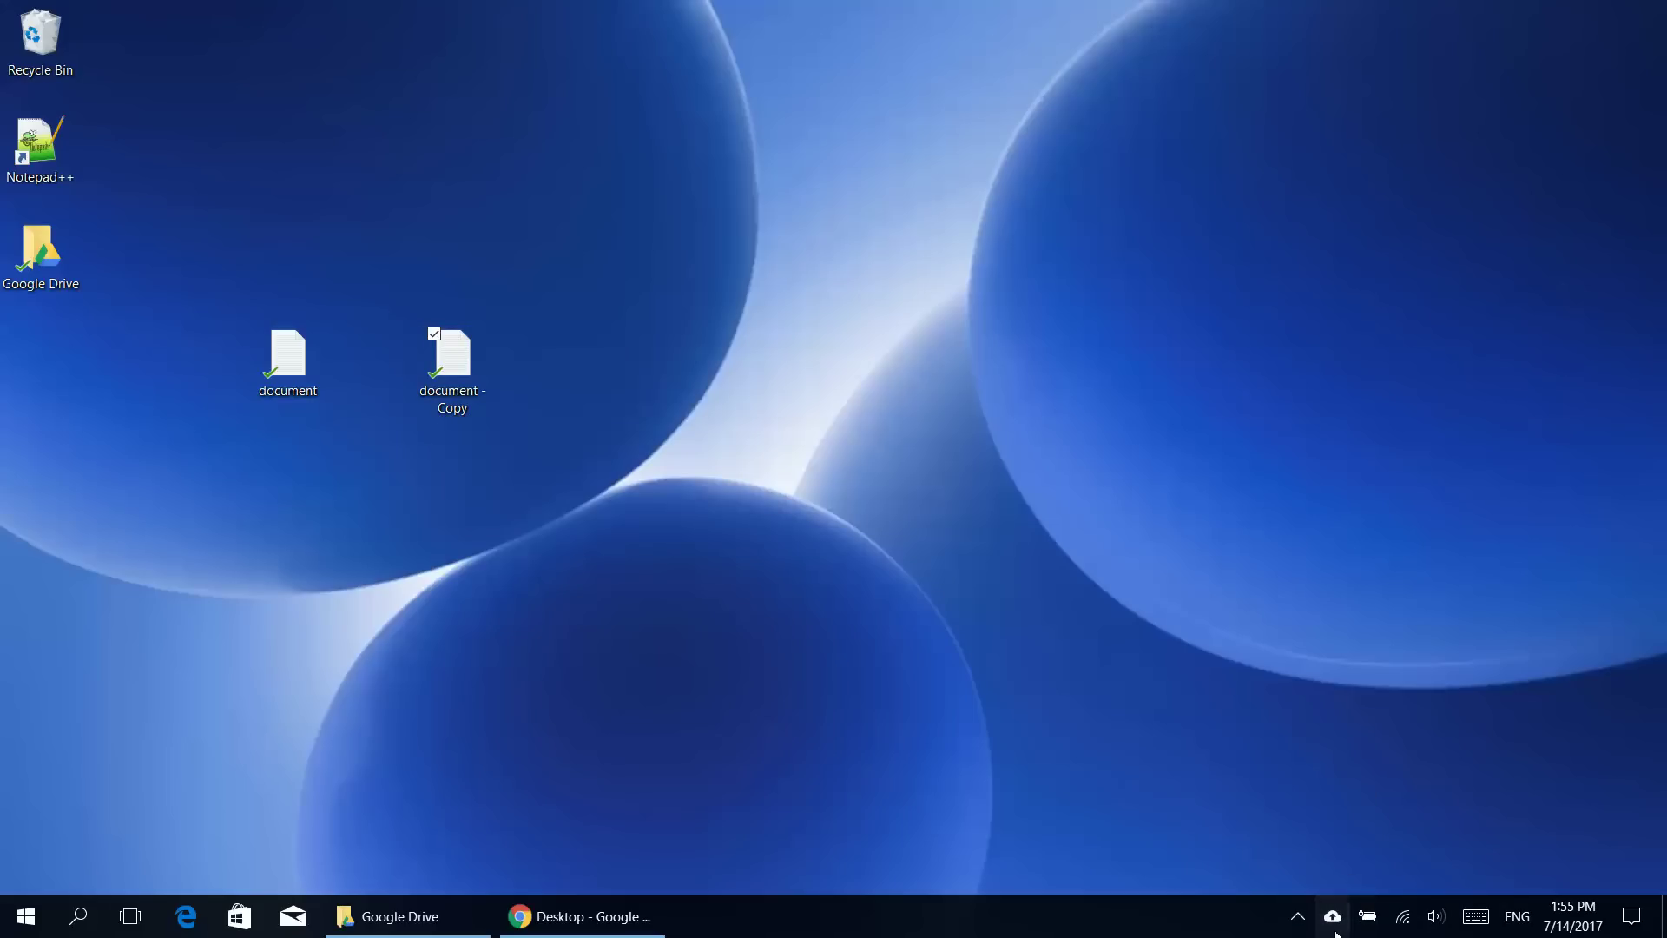
pyautogui.click(1334, 919)
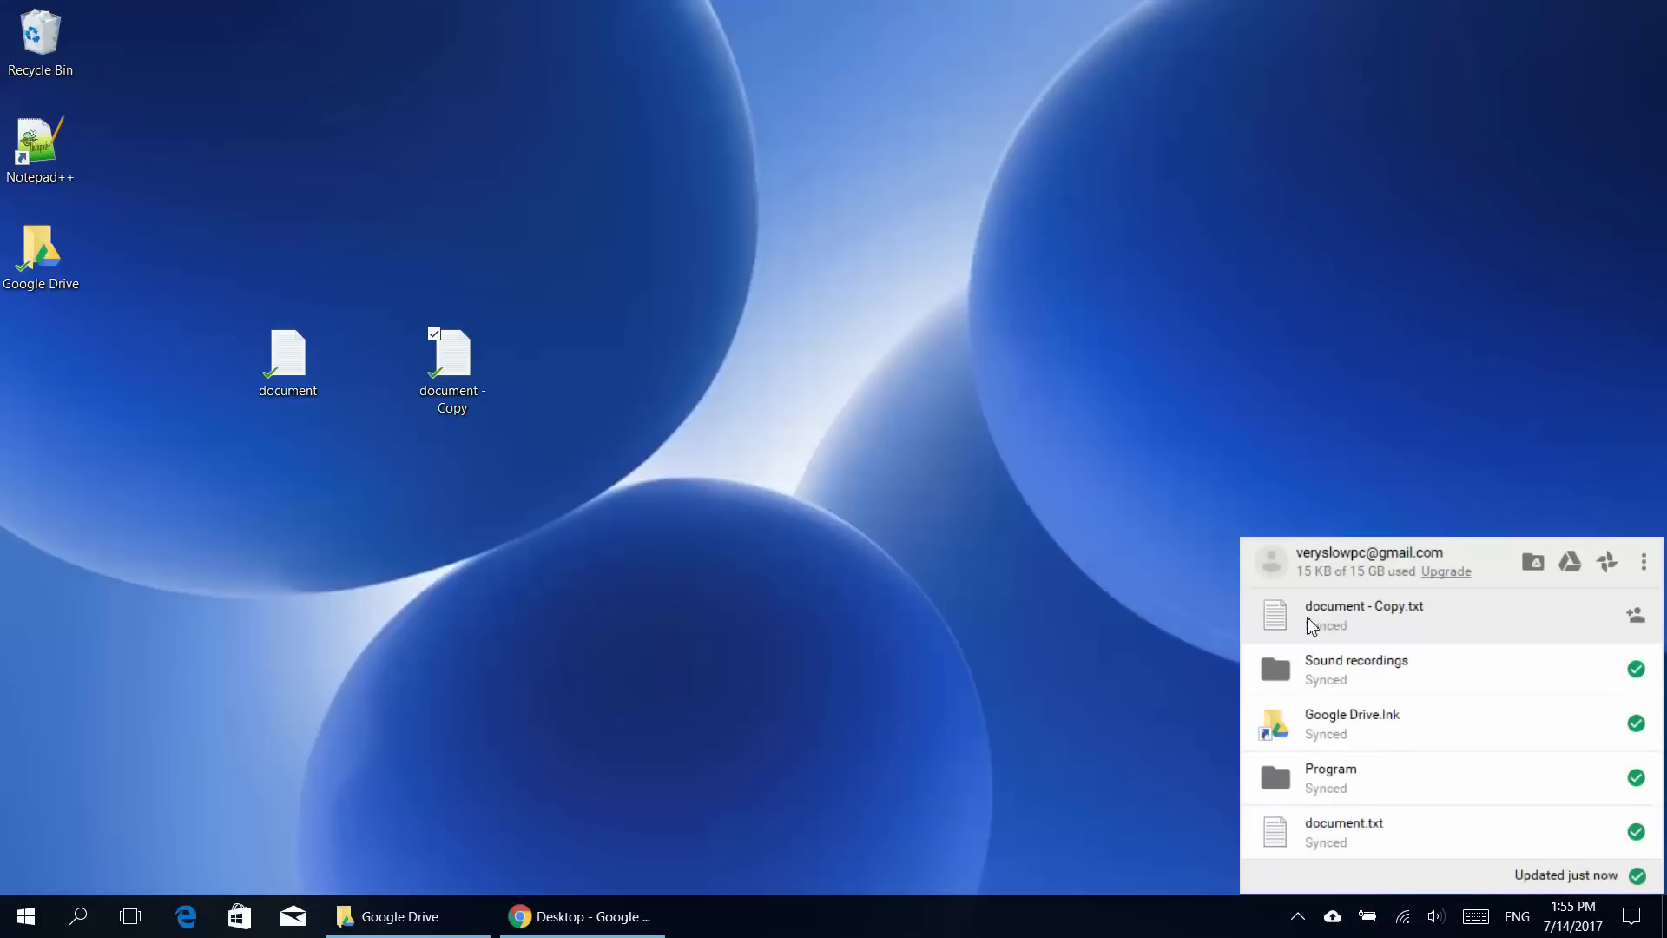
pyautogui.click(1331, 632)
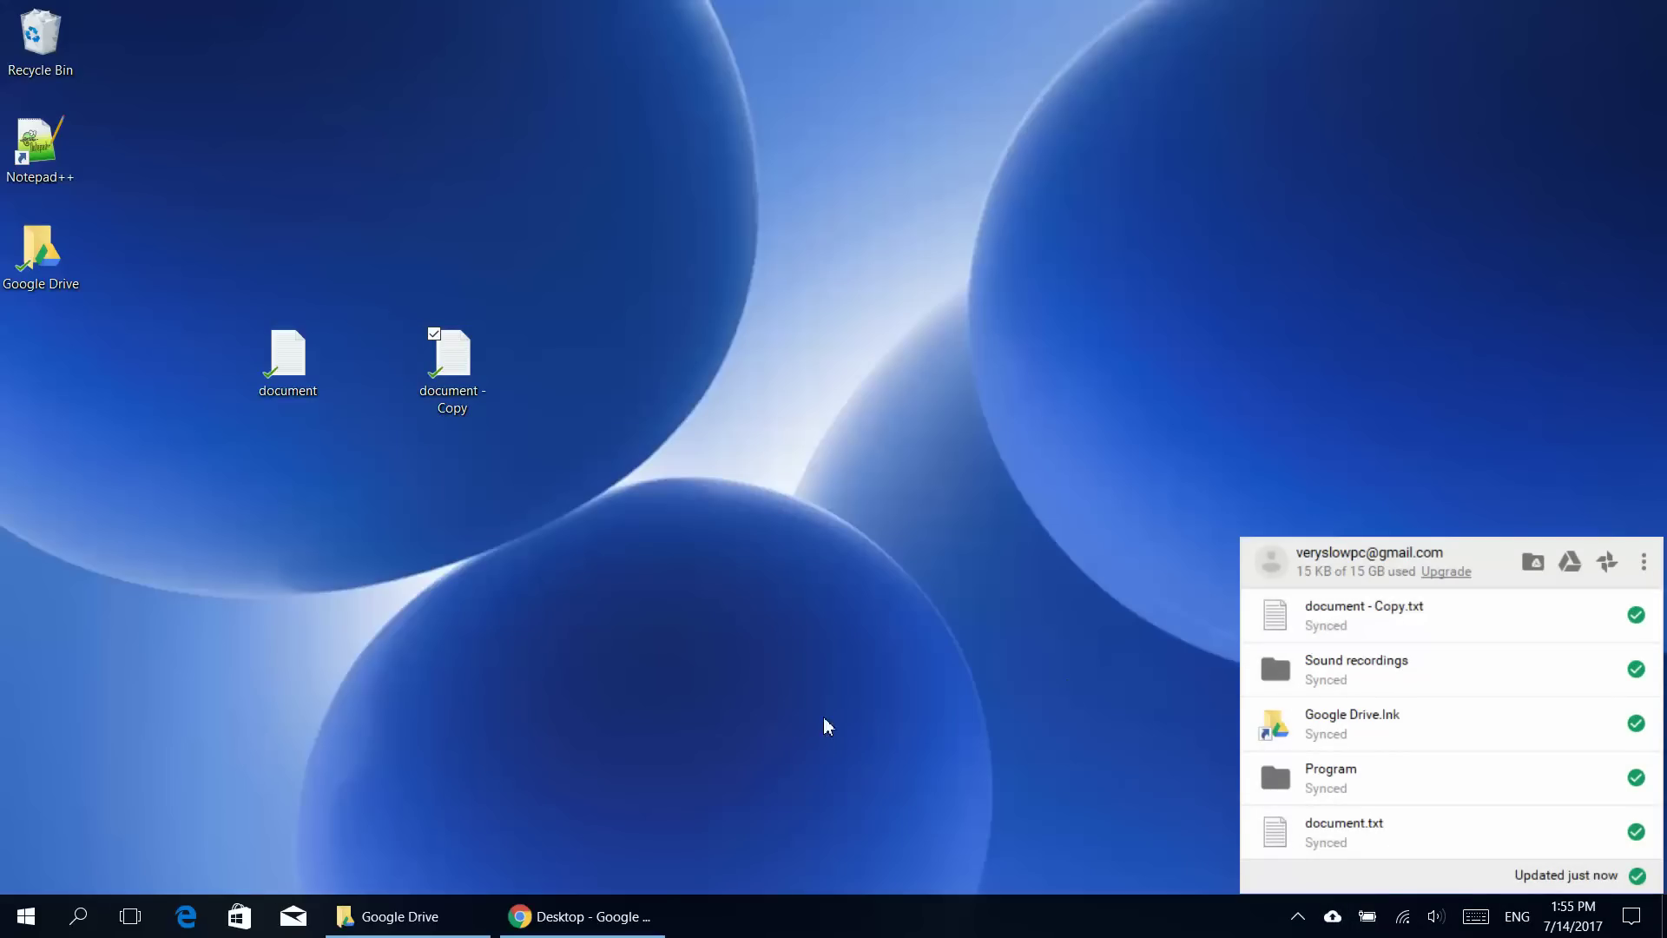
pyautogui.click(581, 916)
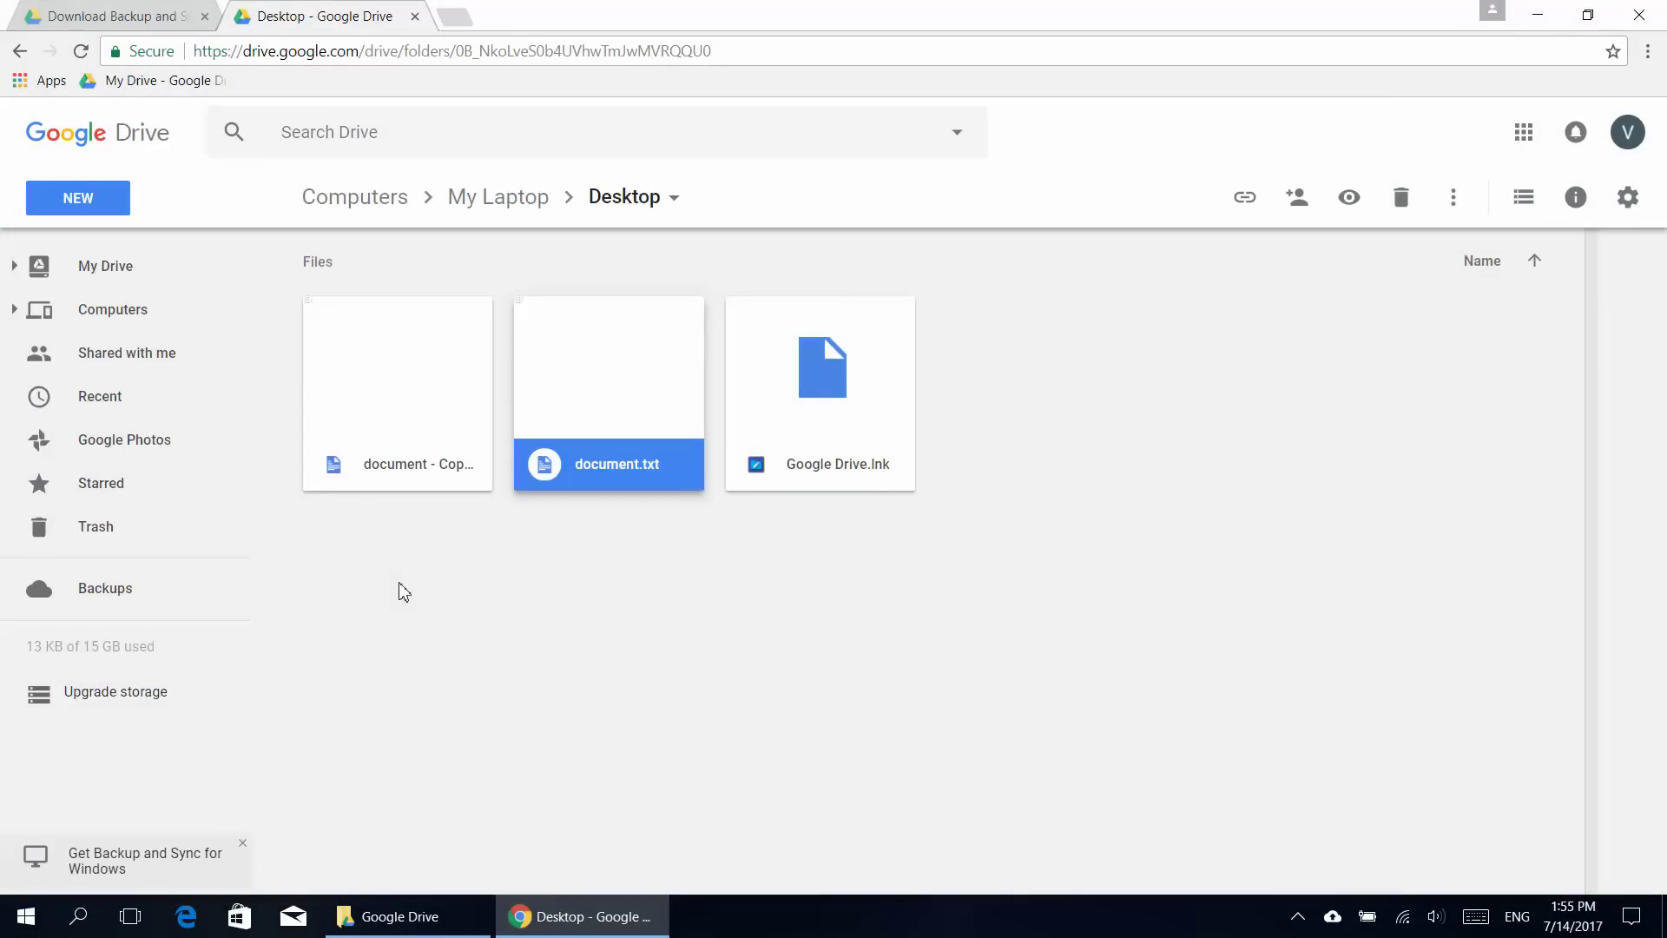
# Switch Drive to list view, then view the desktop document in Notepad and close it
pyautogui.click(401, 591)
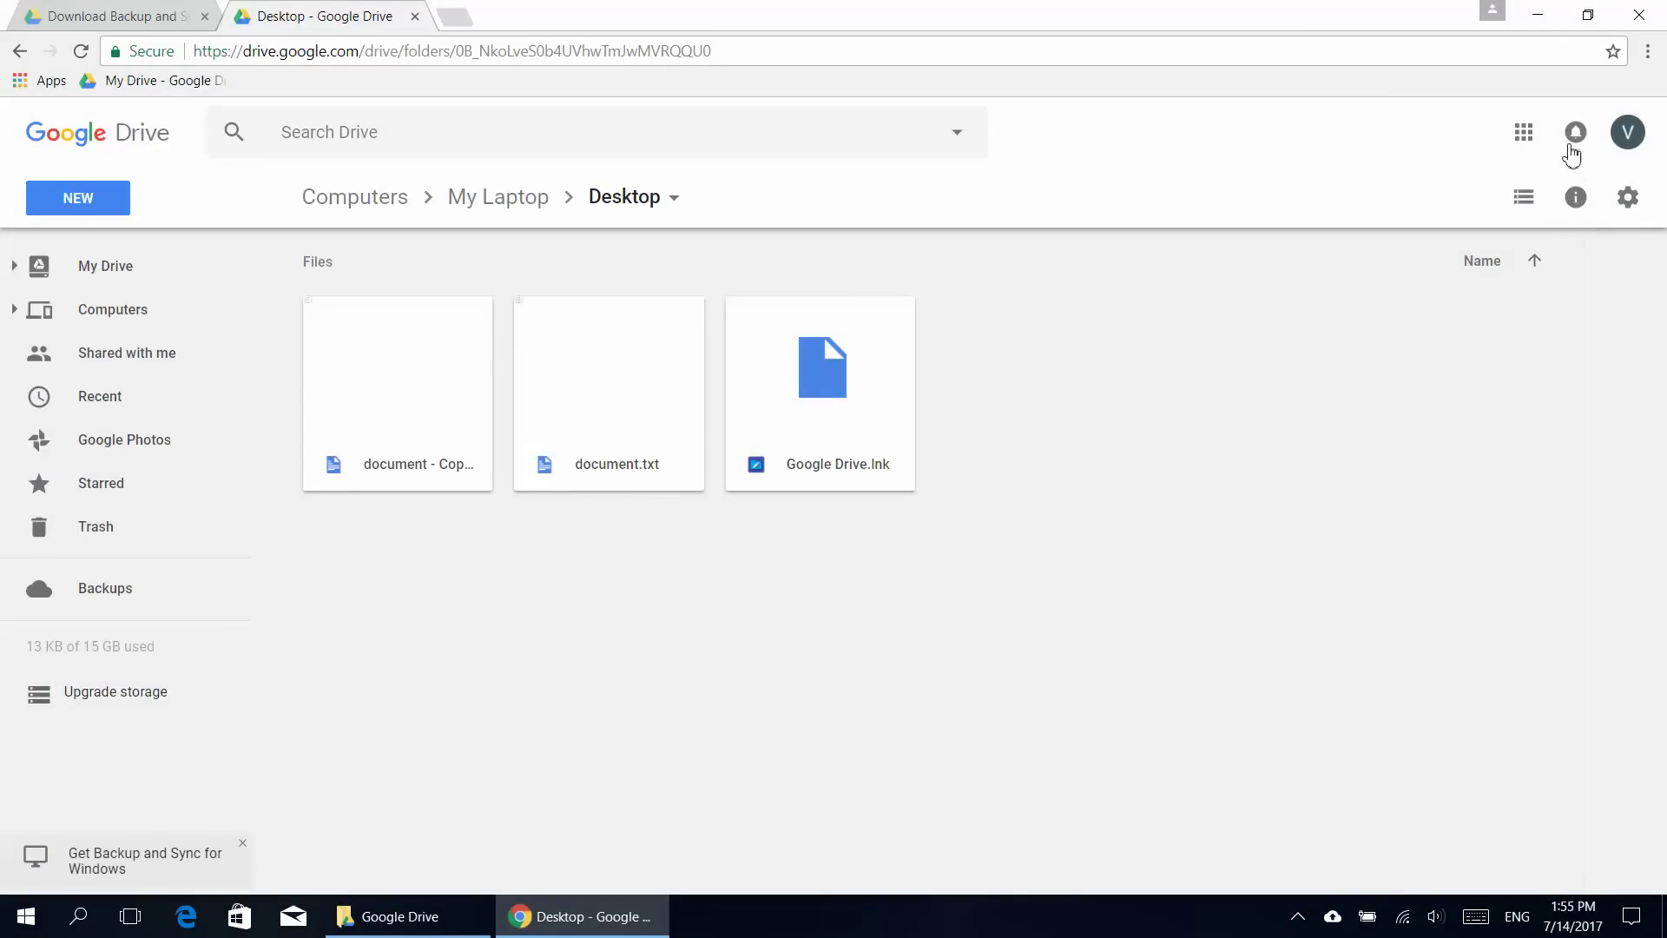
pyautogui.click(1524, 196)
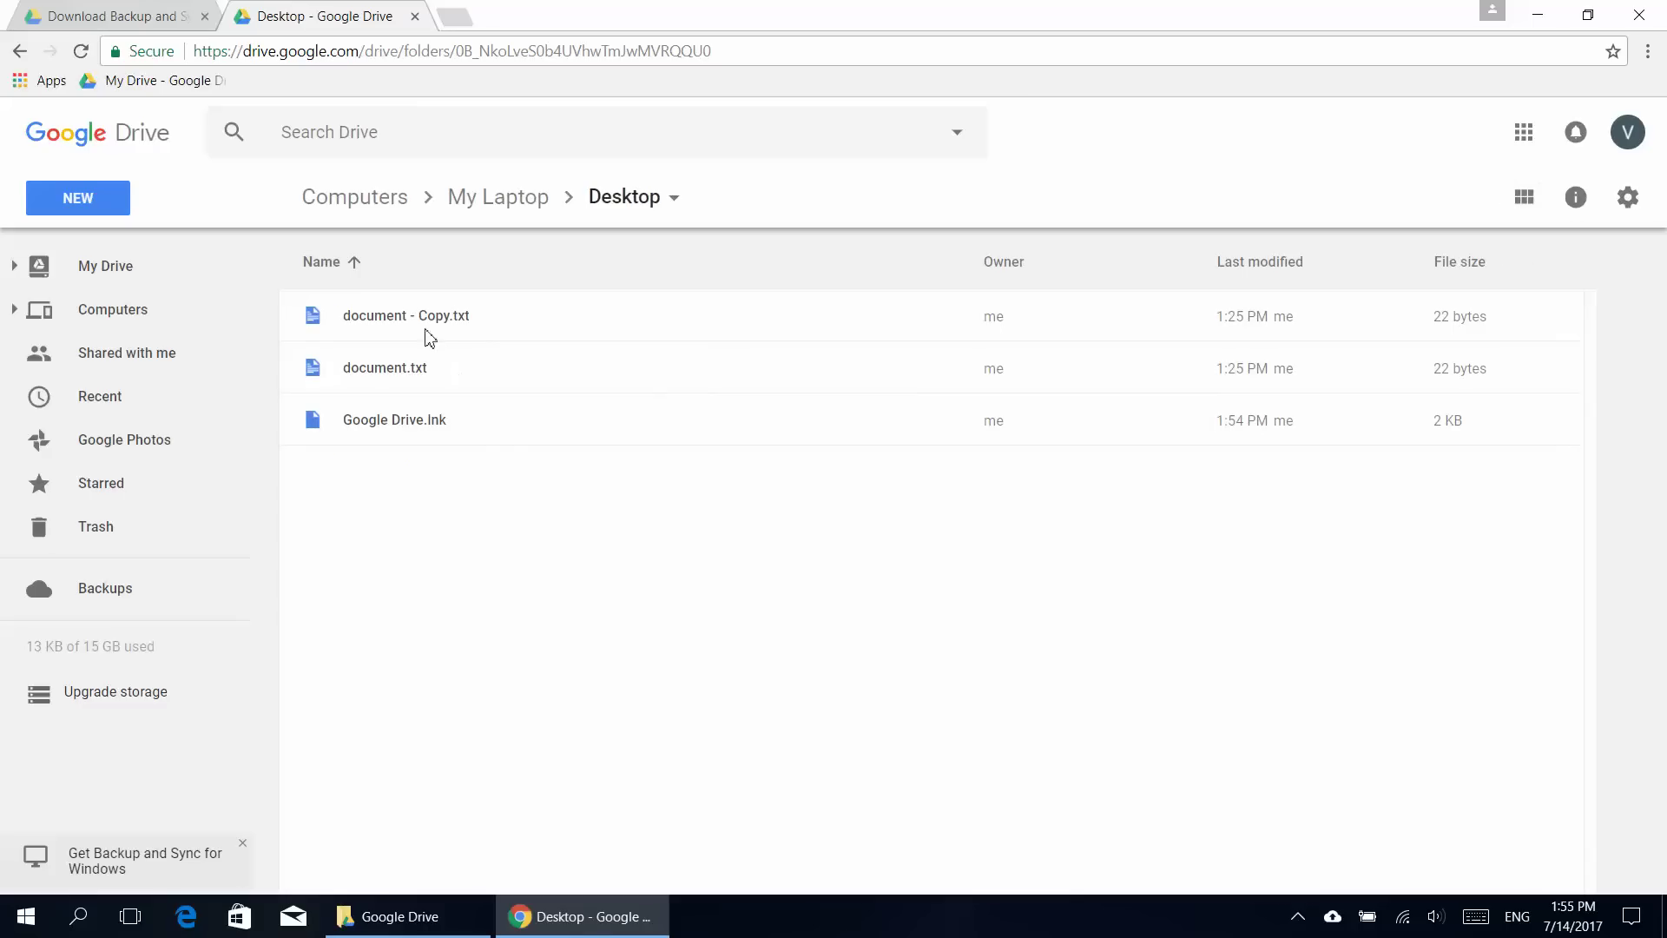
pyautogui.click(577, 916)
pyautogui.doubleClick(286, 362)
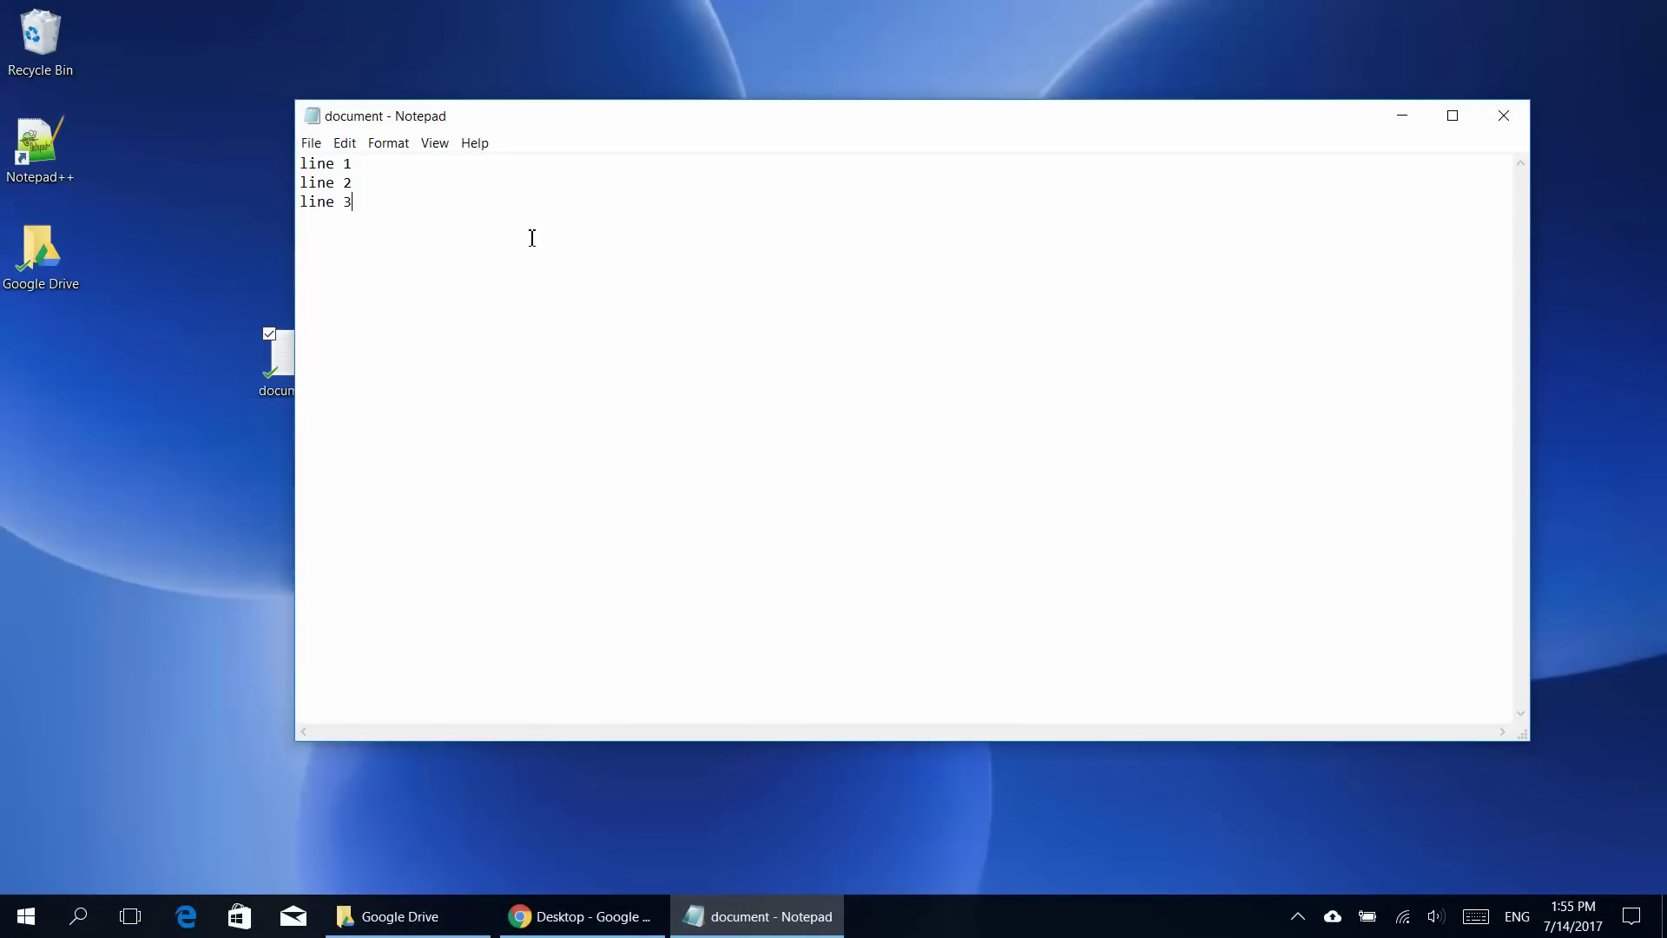
pyautogui.click(1504, 115)
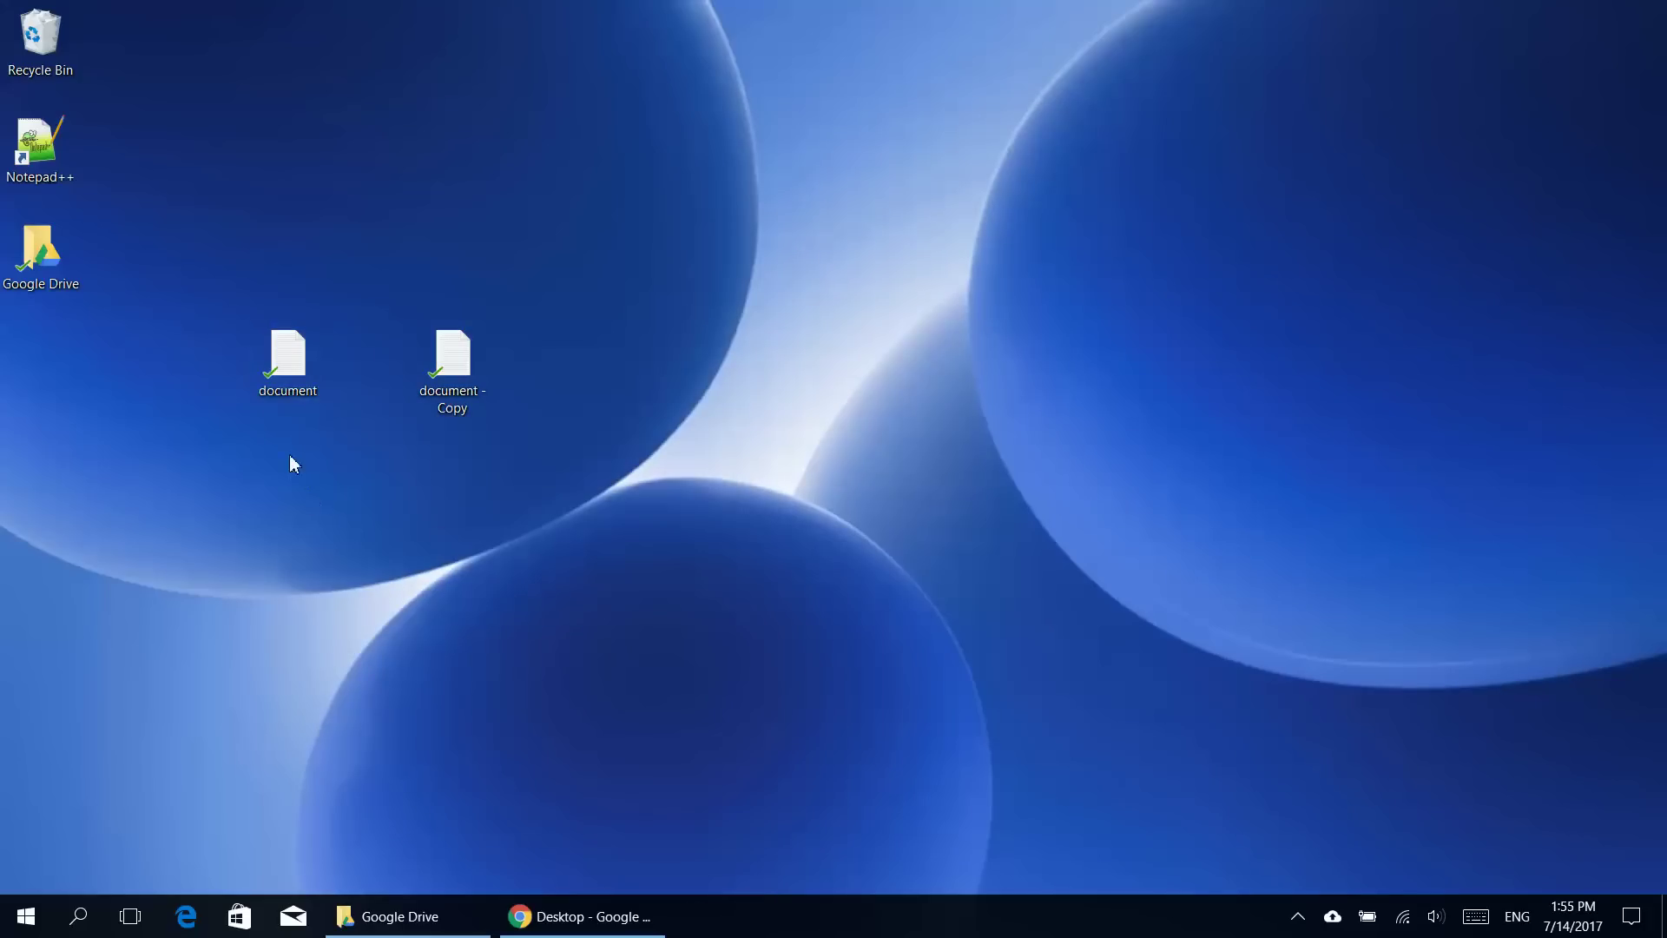
# Delete the desktop document and check the Backup and Sync status panel
pyautogui.click(287, 363)
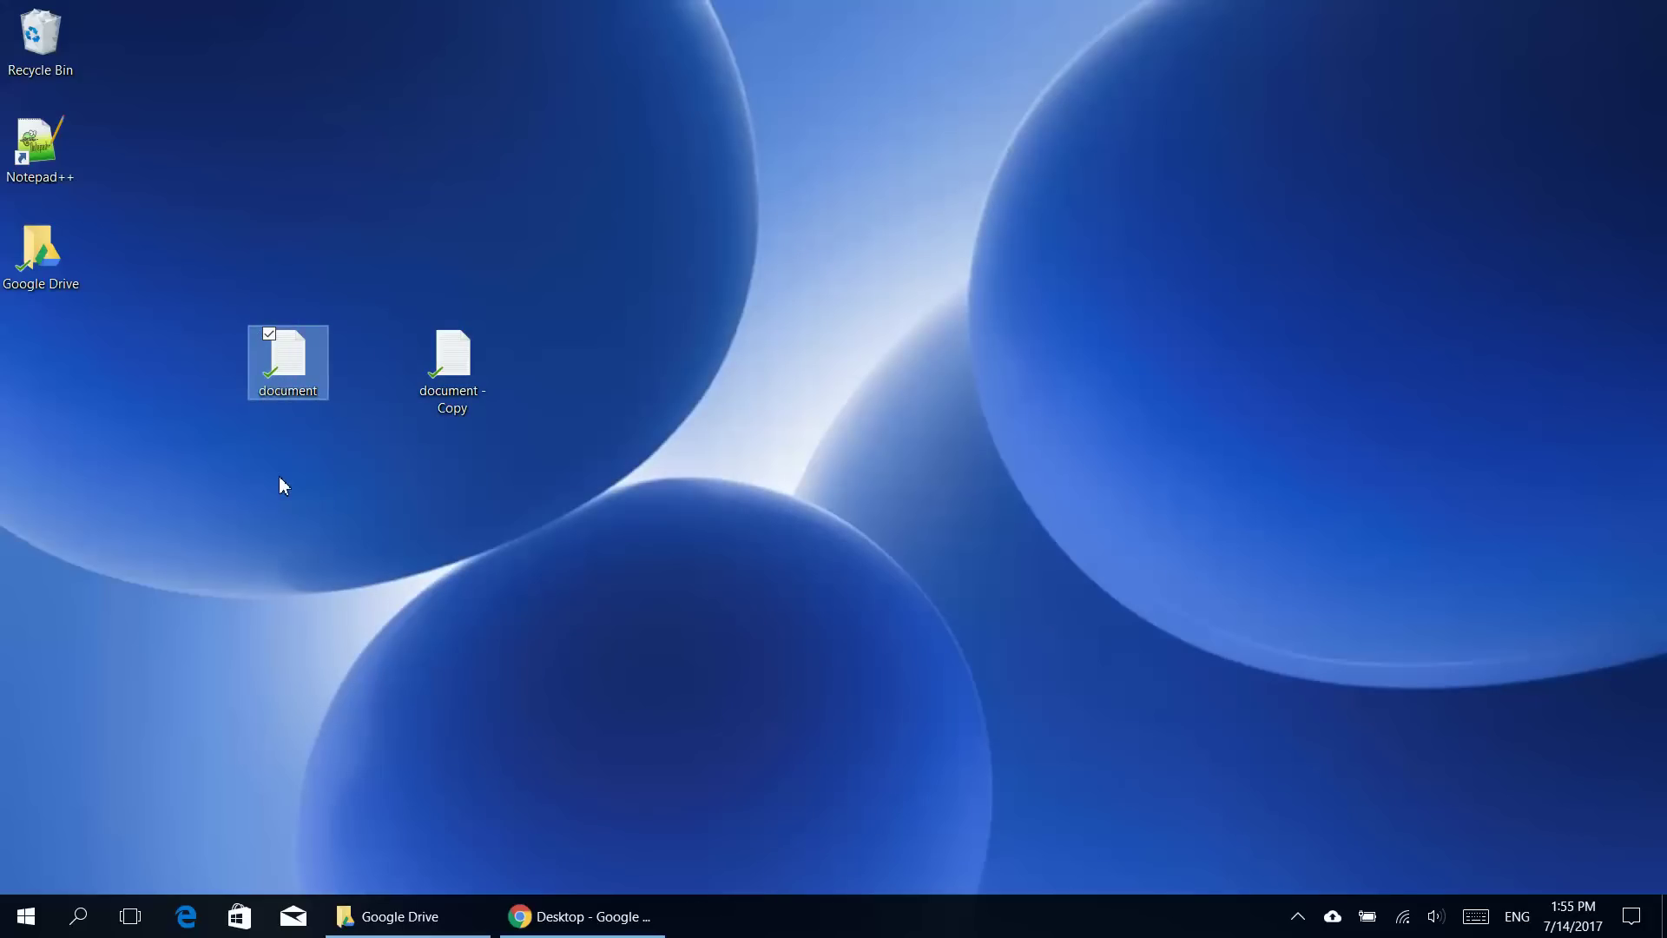
pyautogui.press('Delete')
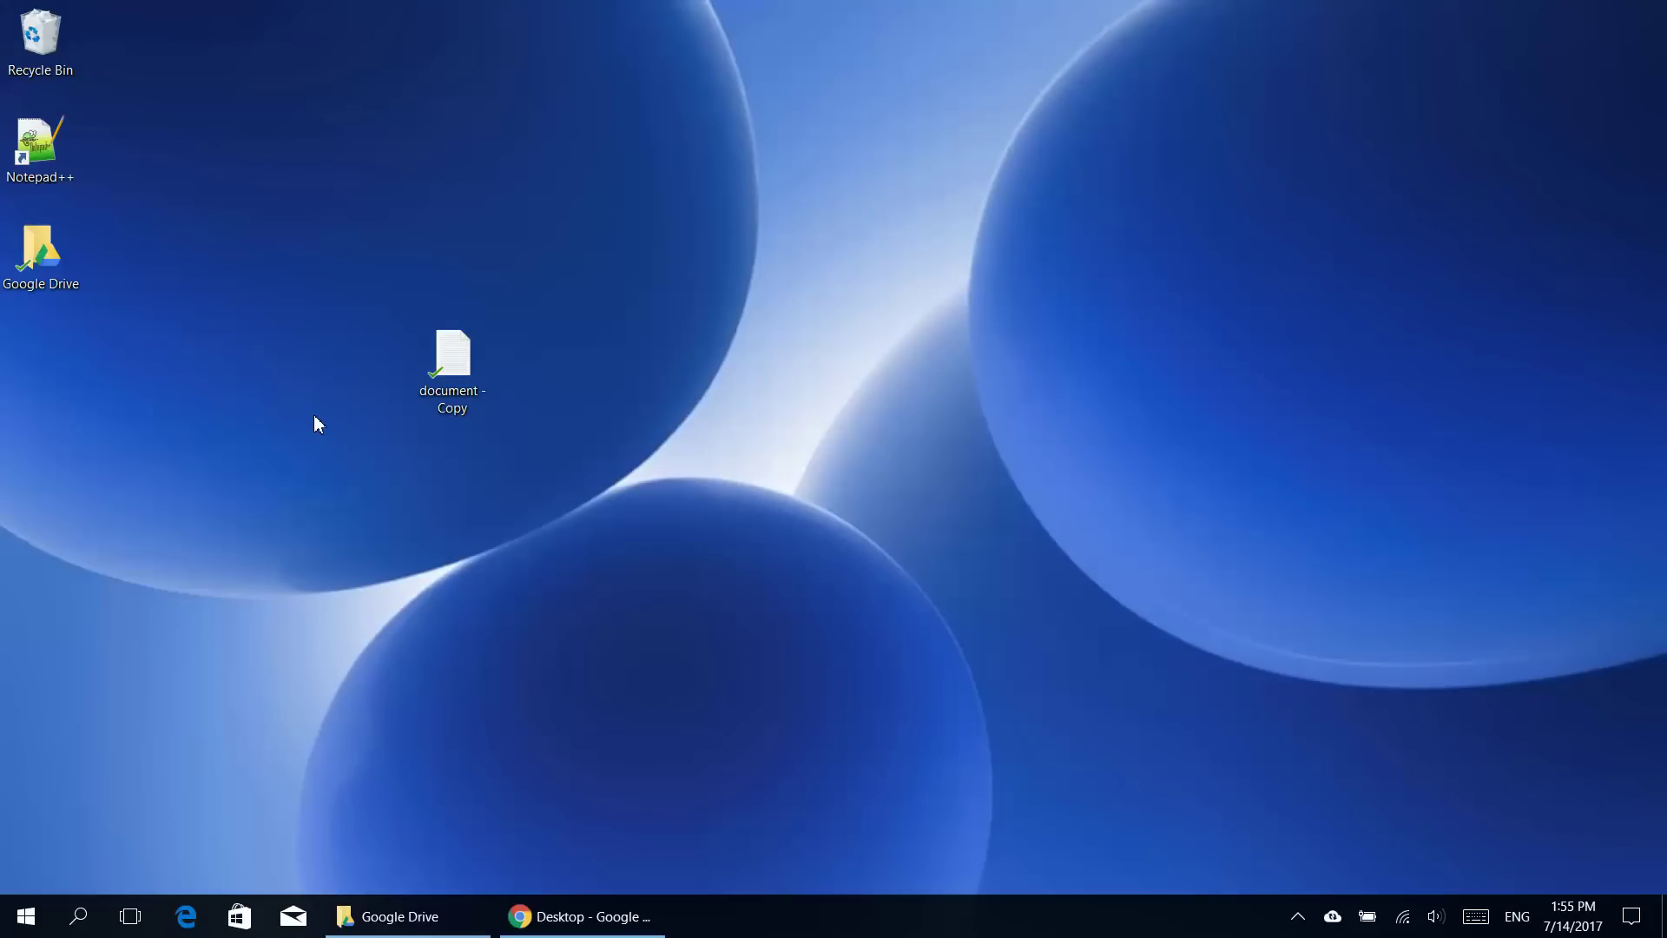
pyautogui.click(1333, 918)
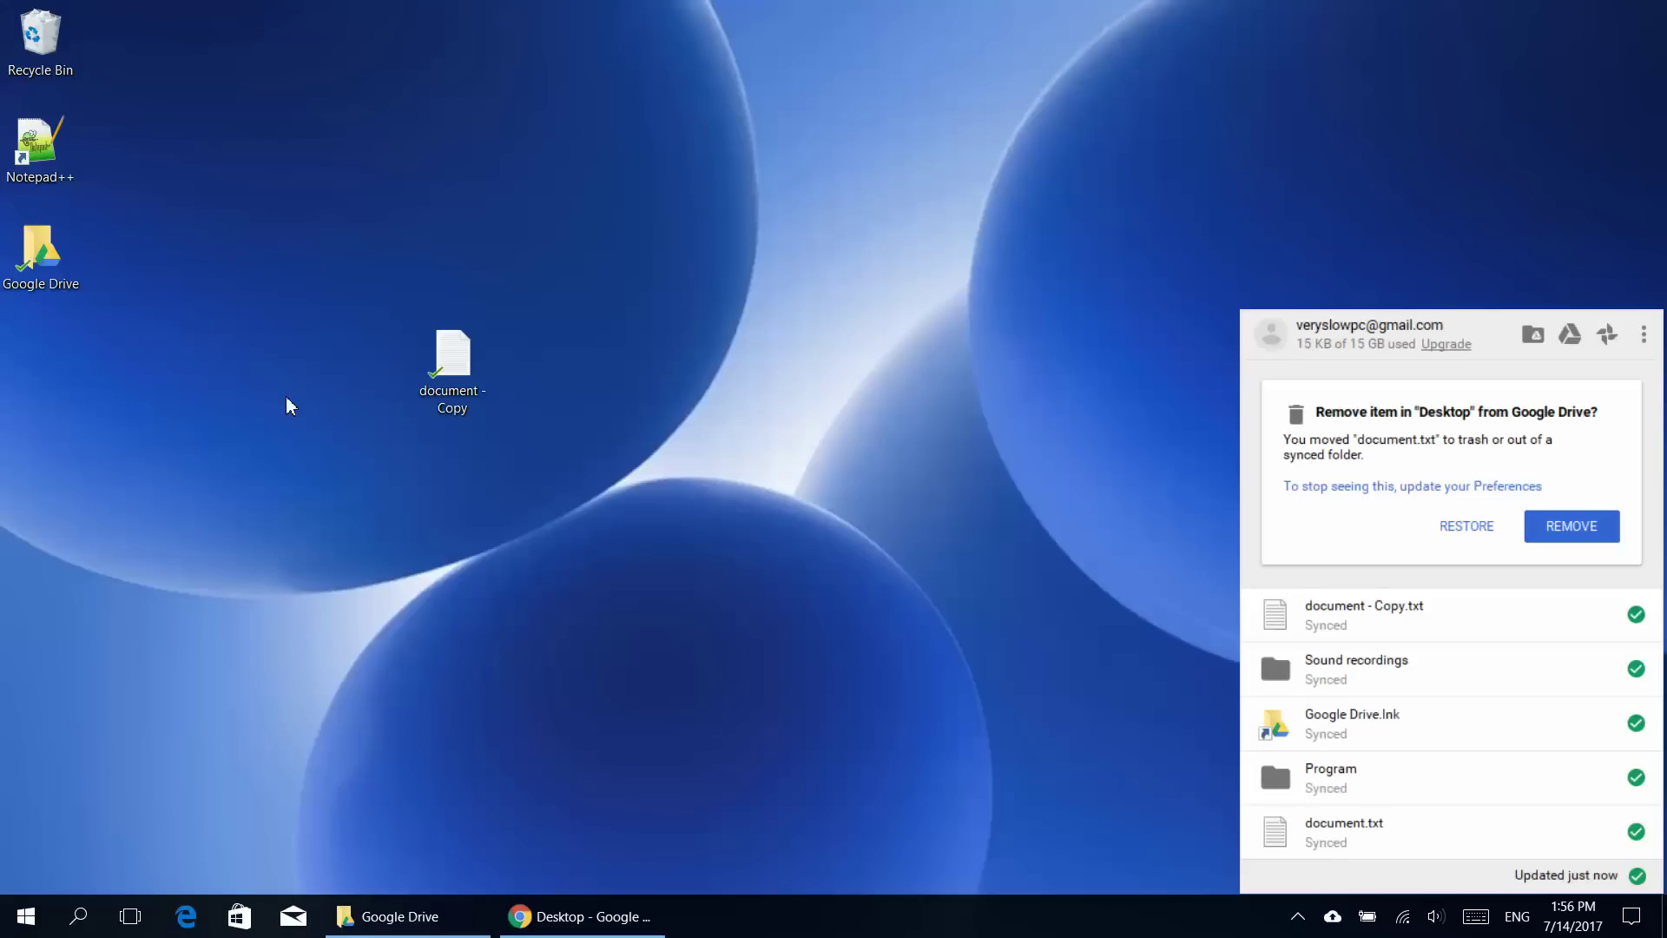
pyautogui.moveTo(256, 325); pyautogui.dragTo(383, 509)
pyautogui.moveTo(253, 348); pyautogui.dragTo(335, 471)
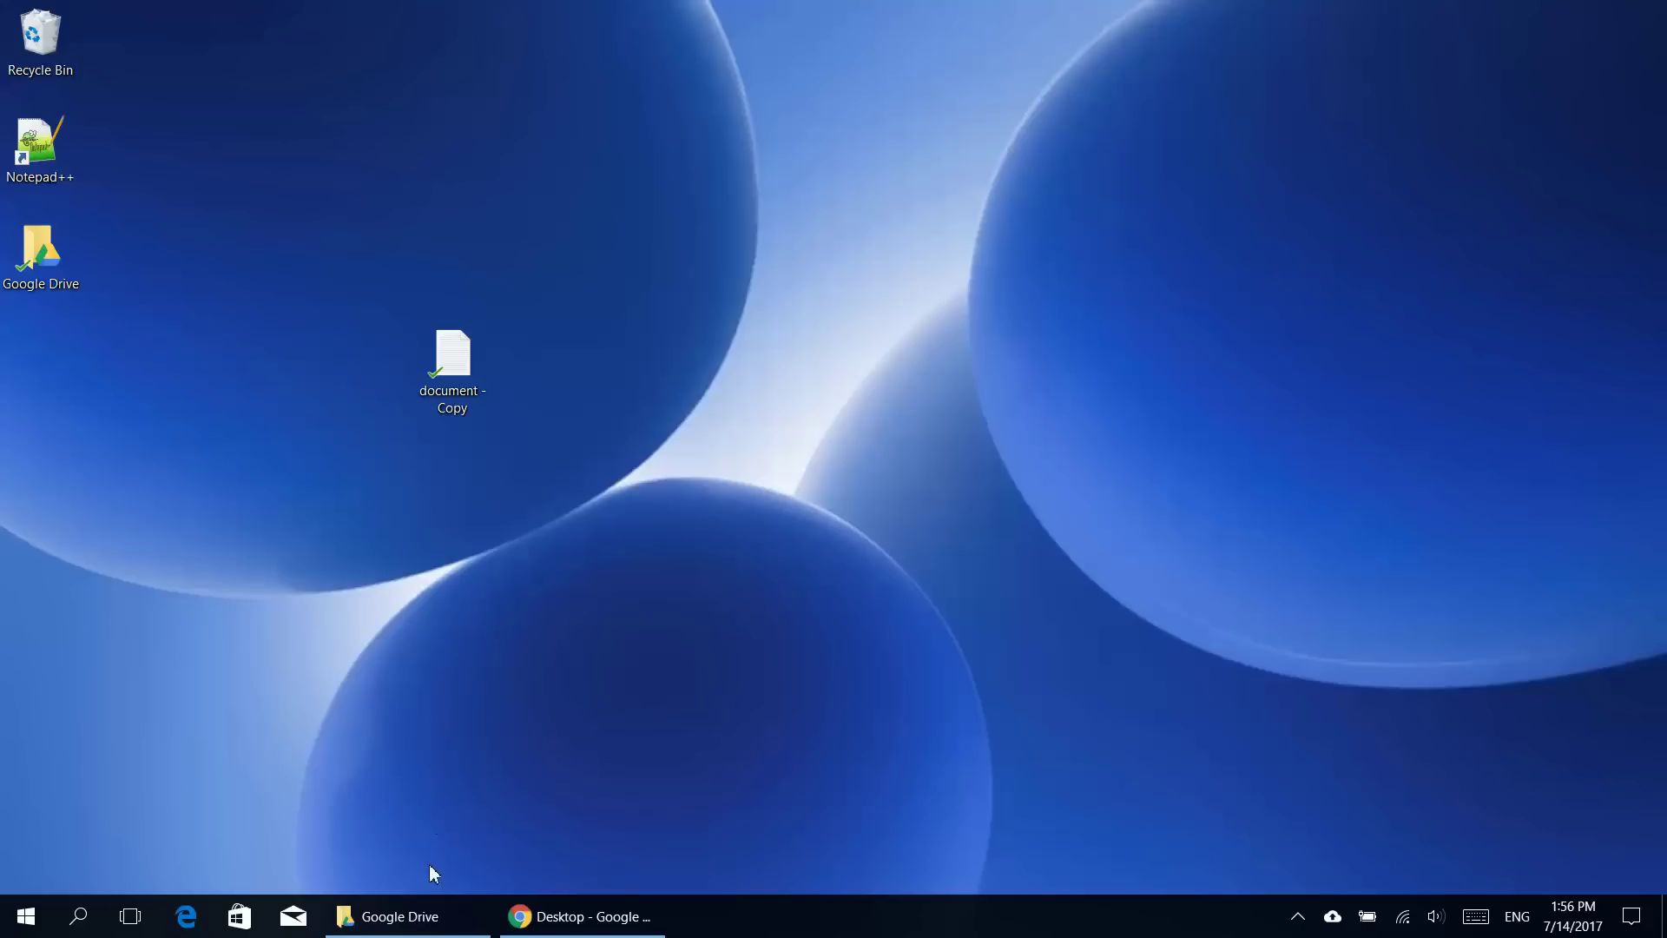
pyautogui.click(578, 917)
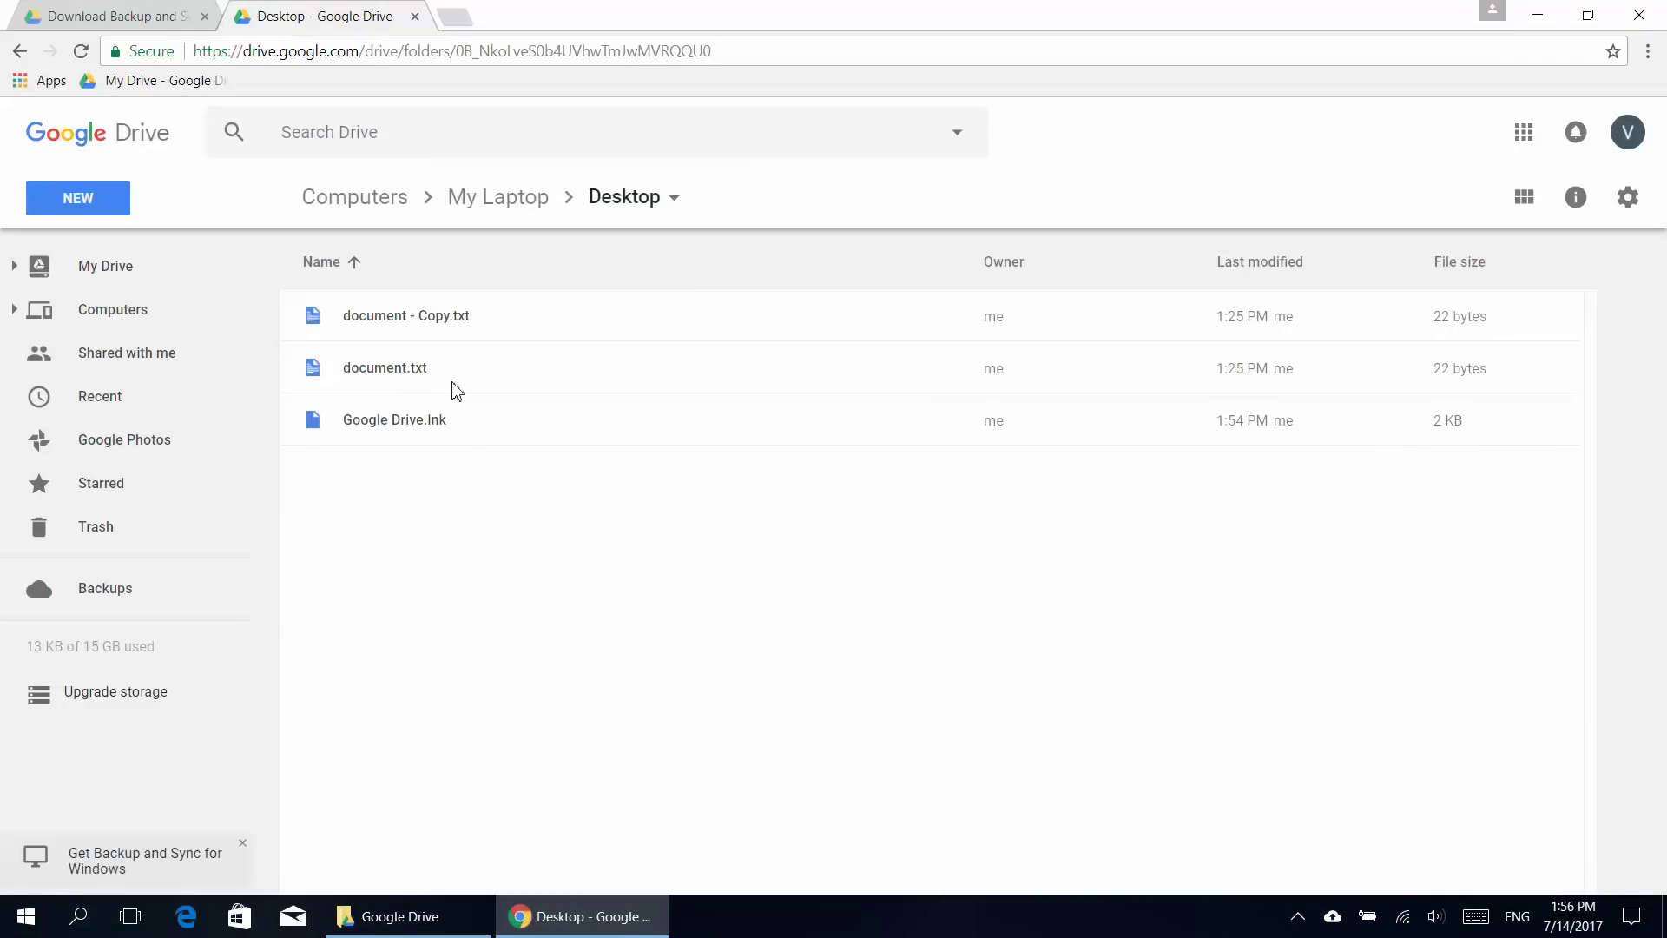
# Confirm REMOVE to delete document.txt from Google Drive, then return to the desktop
pyautogui.click(1334, 922)
pyautogui.click(1574, 525)
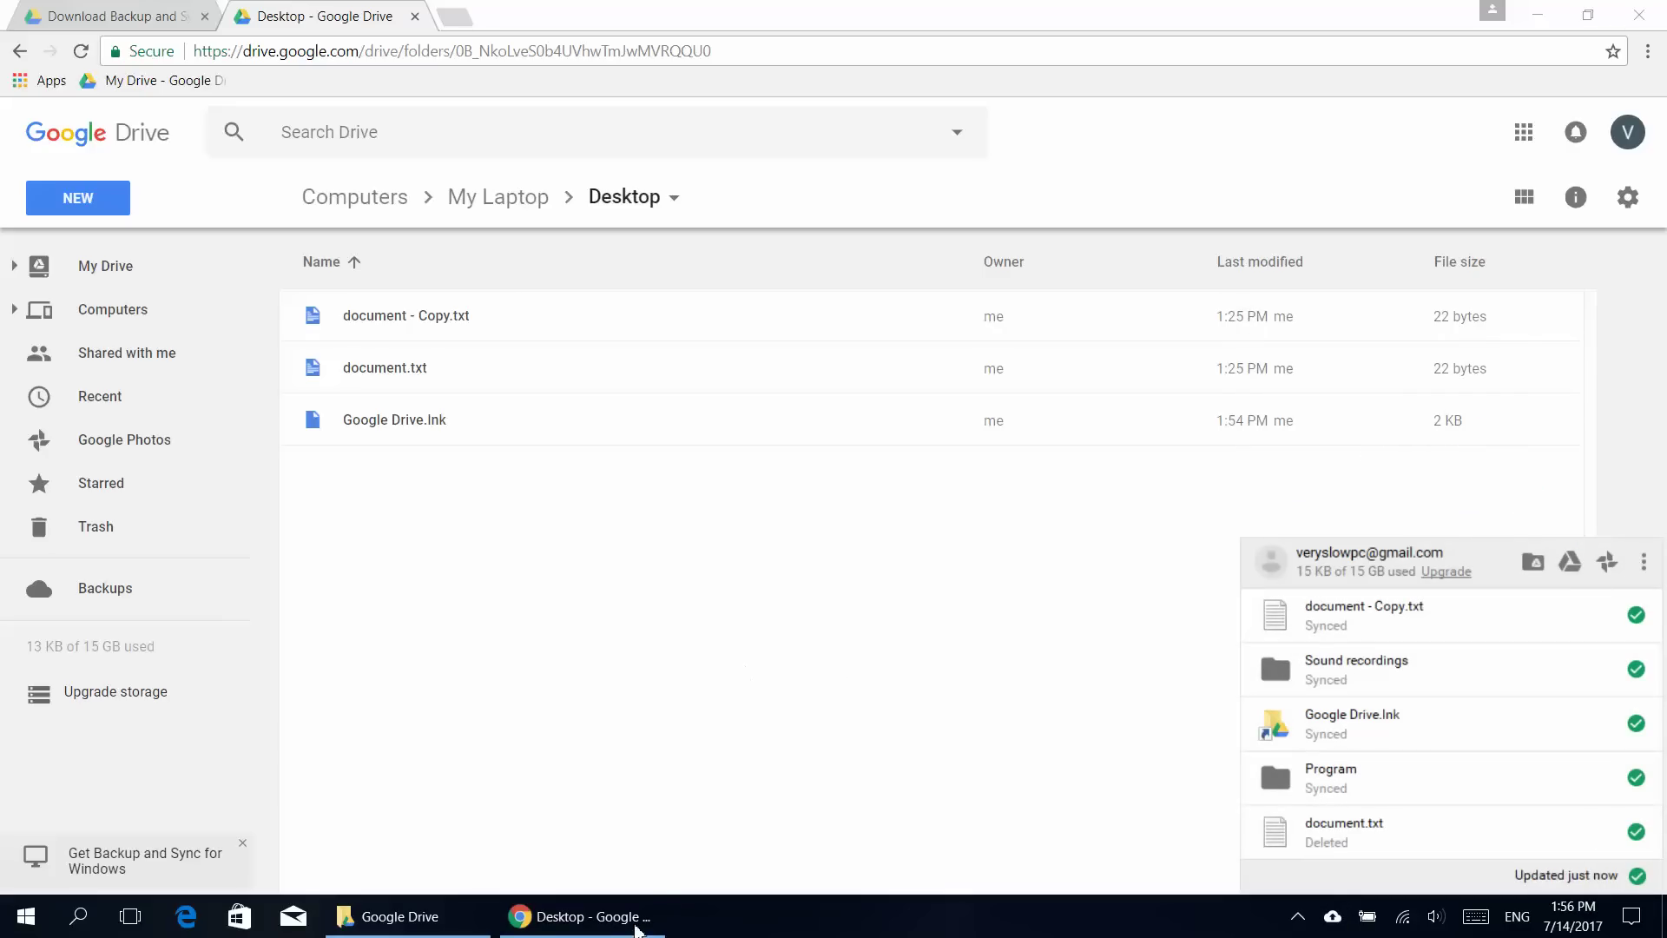
pyautogui.click(586, 916)
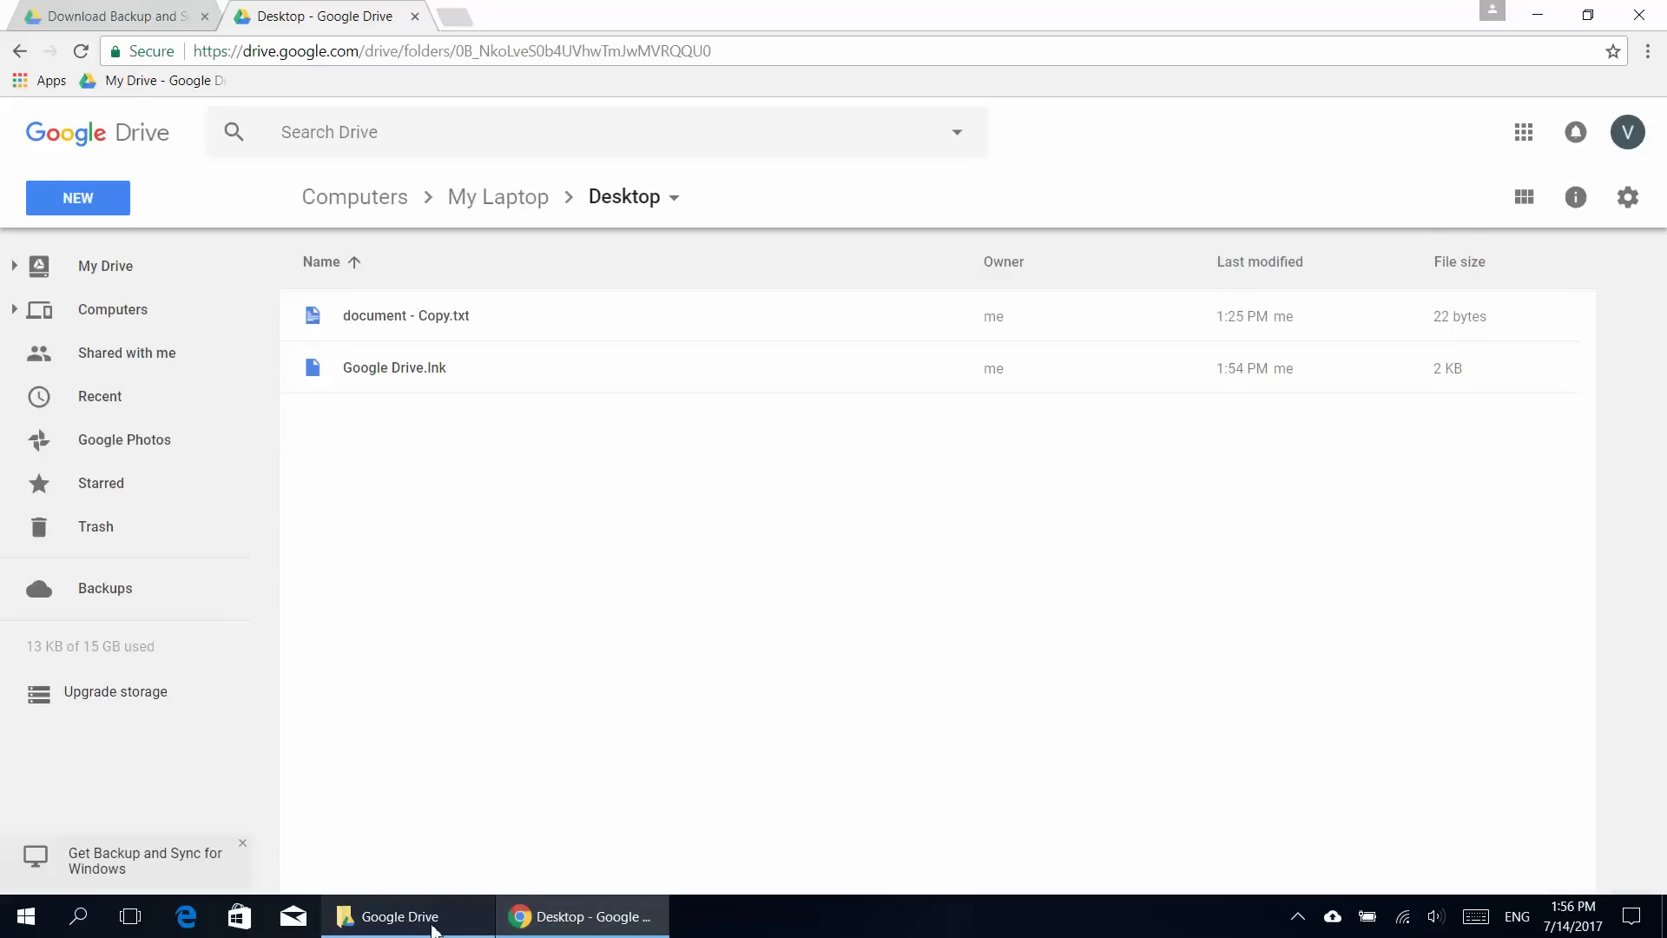
pyautogui.click(435, 926)
pyautogui.click(436, 925)
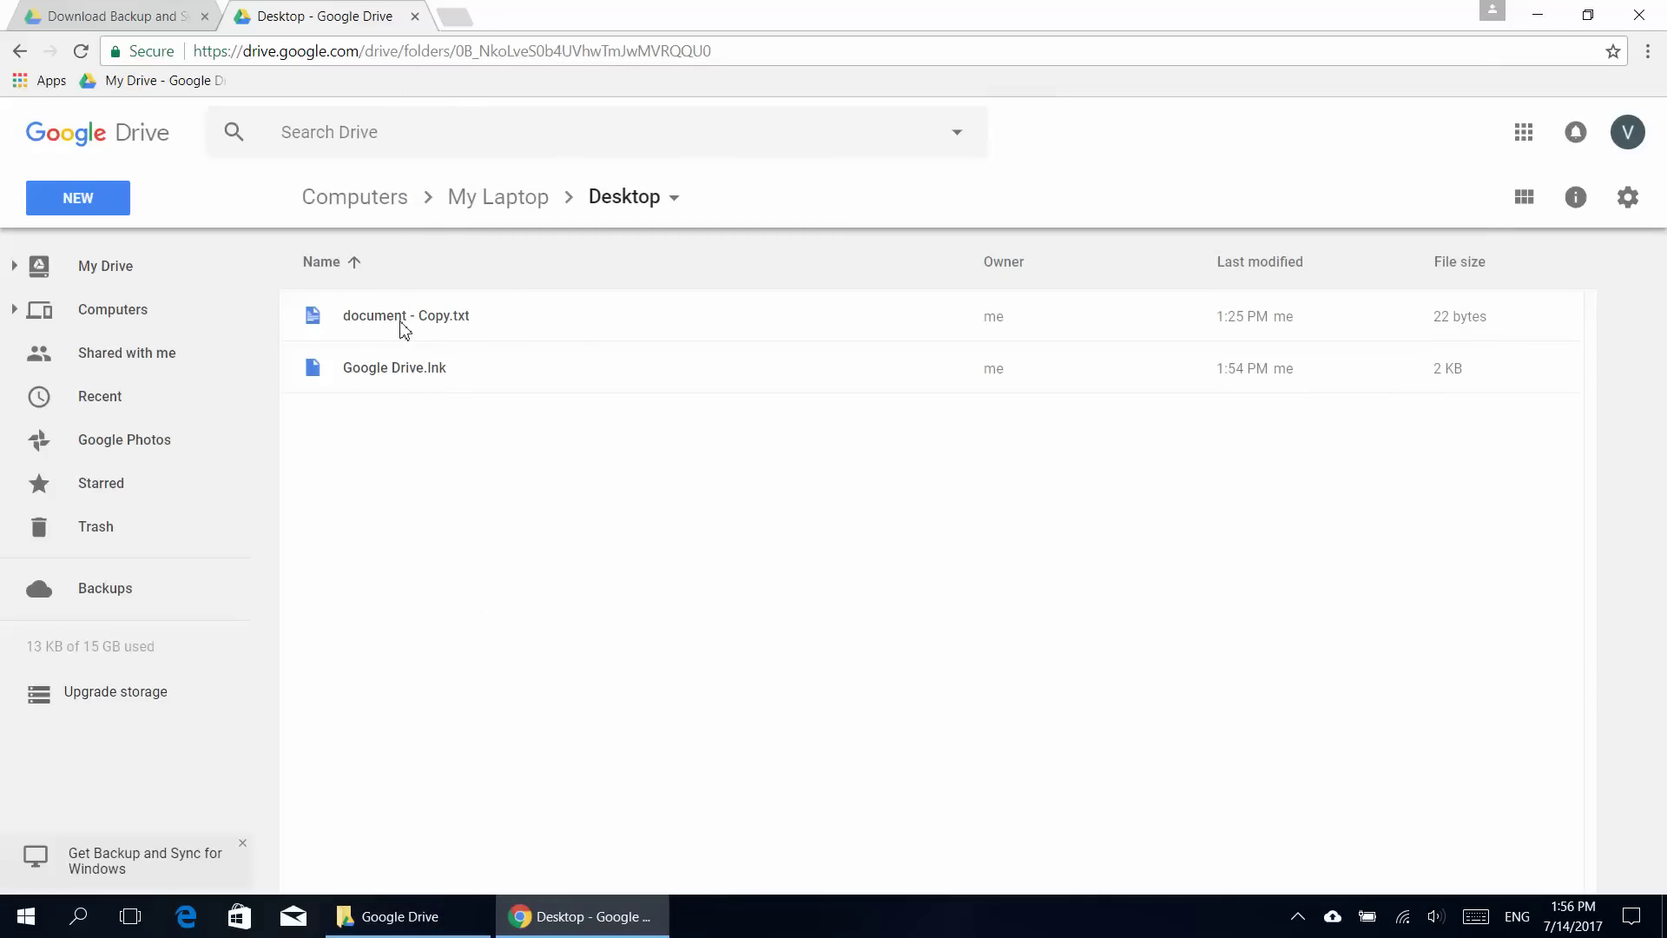
pyautogui.click(580, 916)
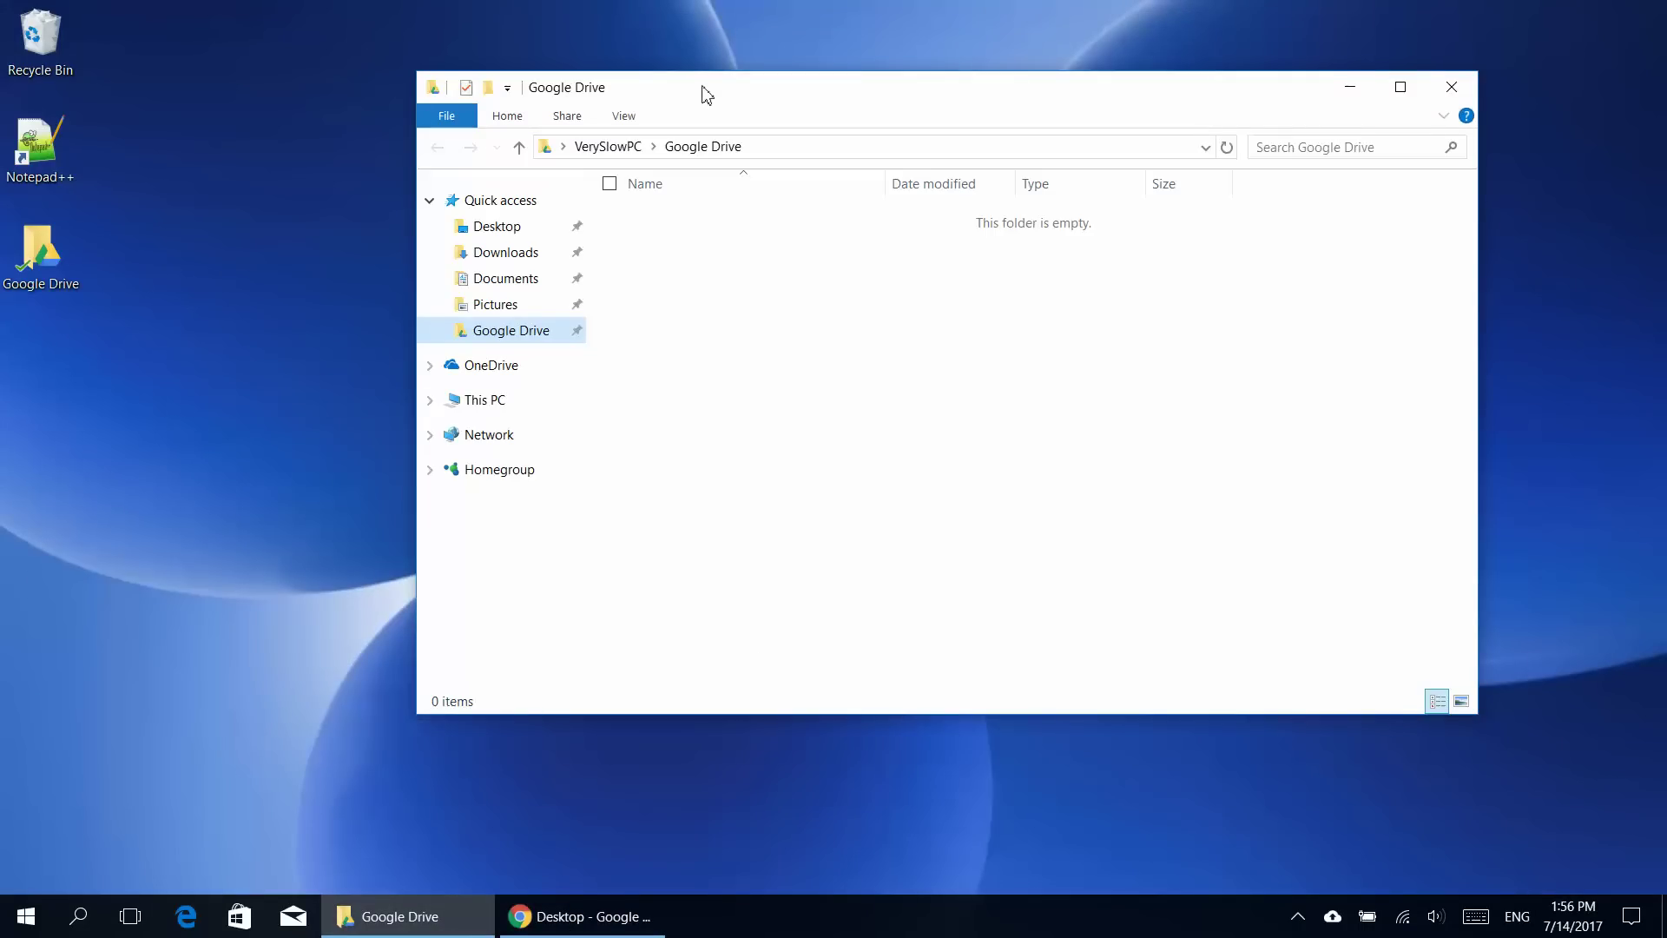
# Uncover the desktop files and move document - Copy one slot left
pyautogui.moveTo(701, 94); pyautogui.dragTo(876, 90)
pyautogui.click(491, 356)
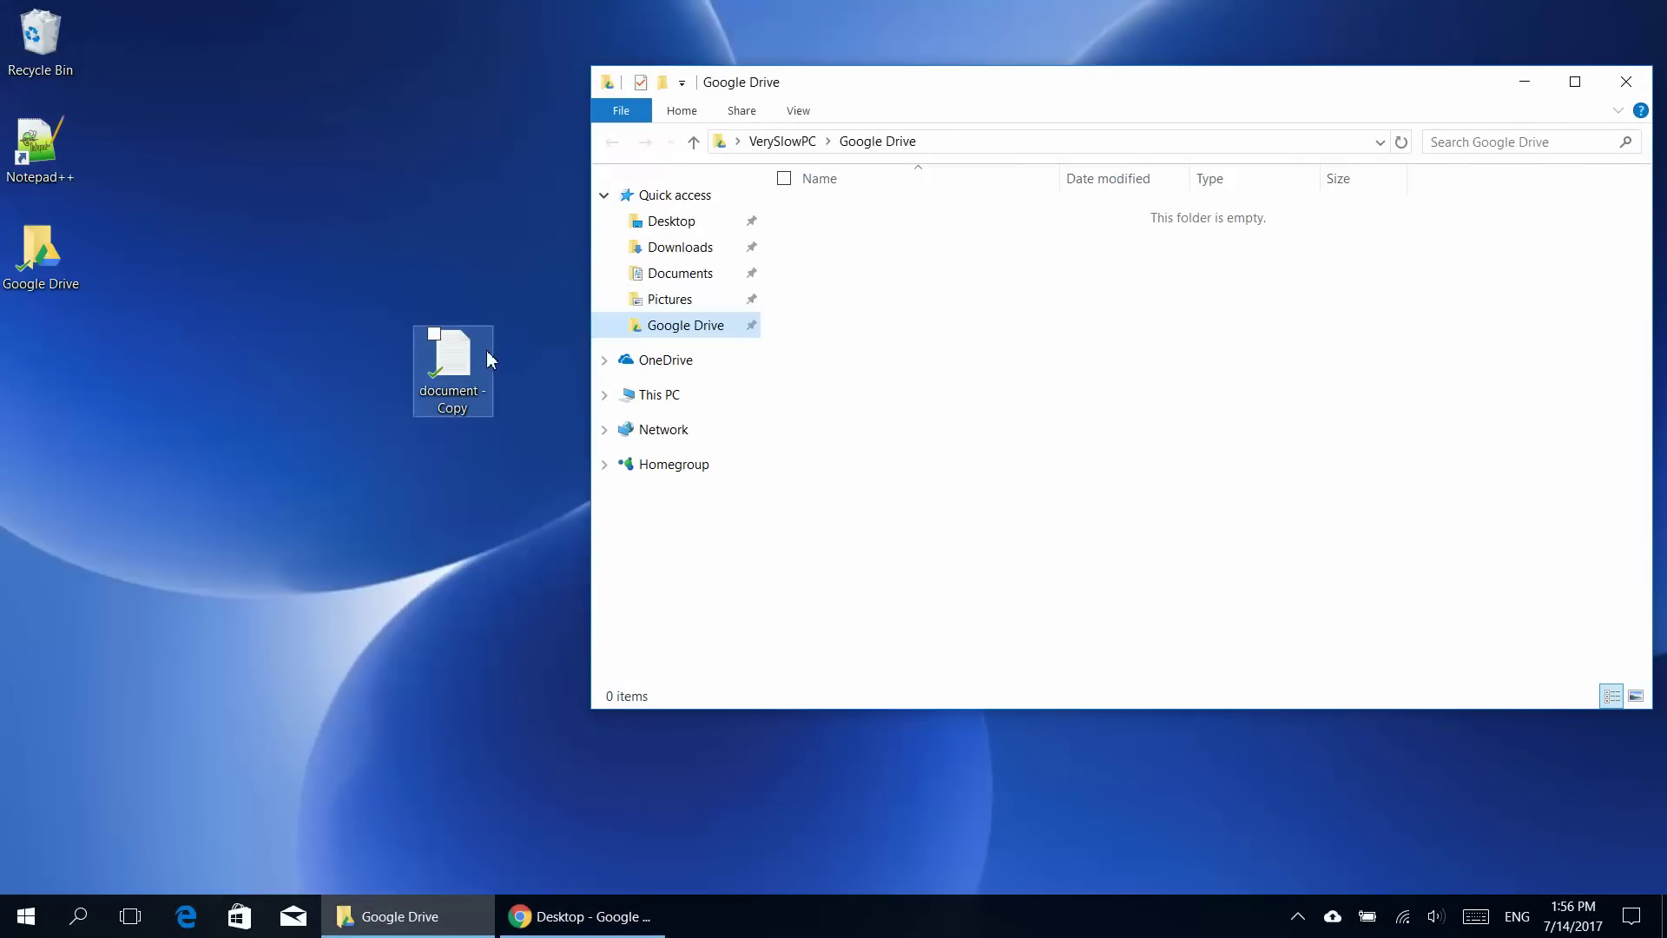
pyautogui.click(456, 456)
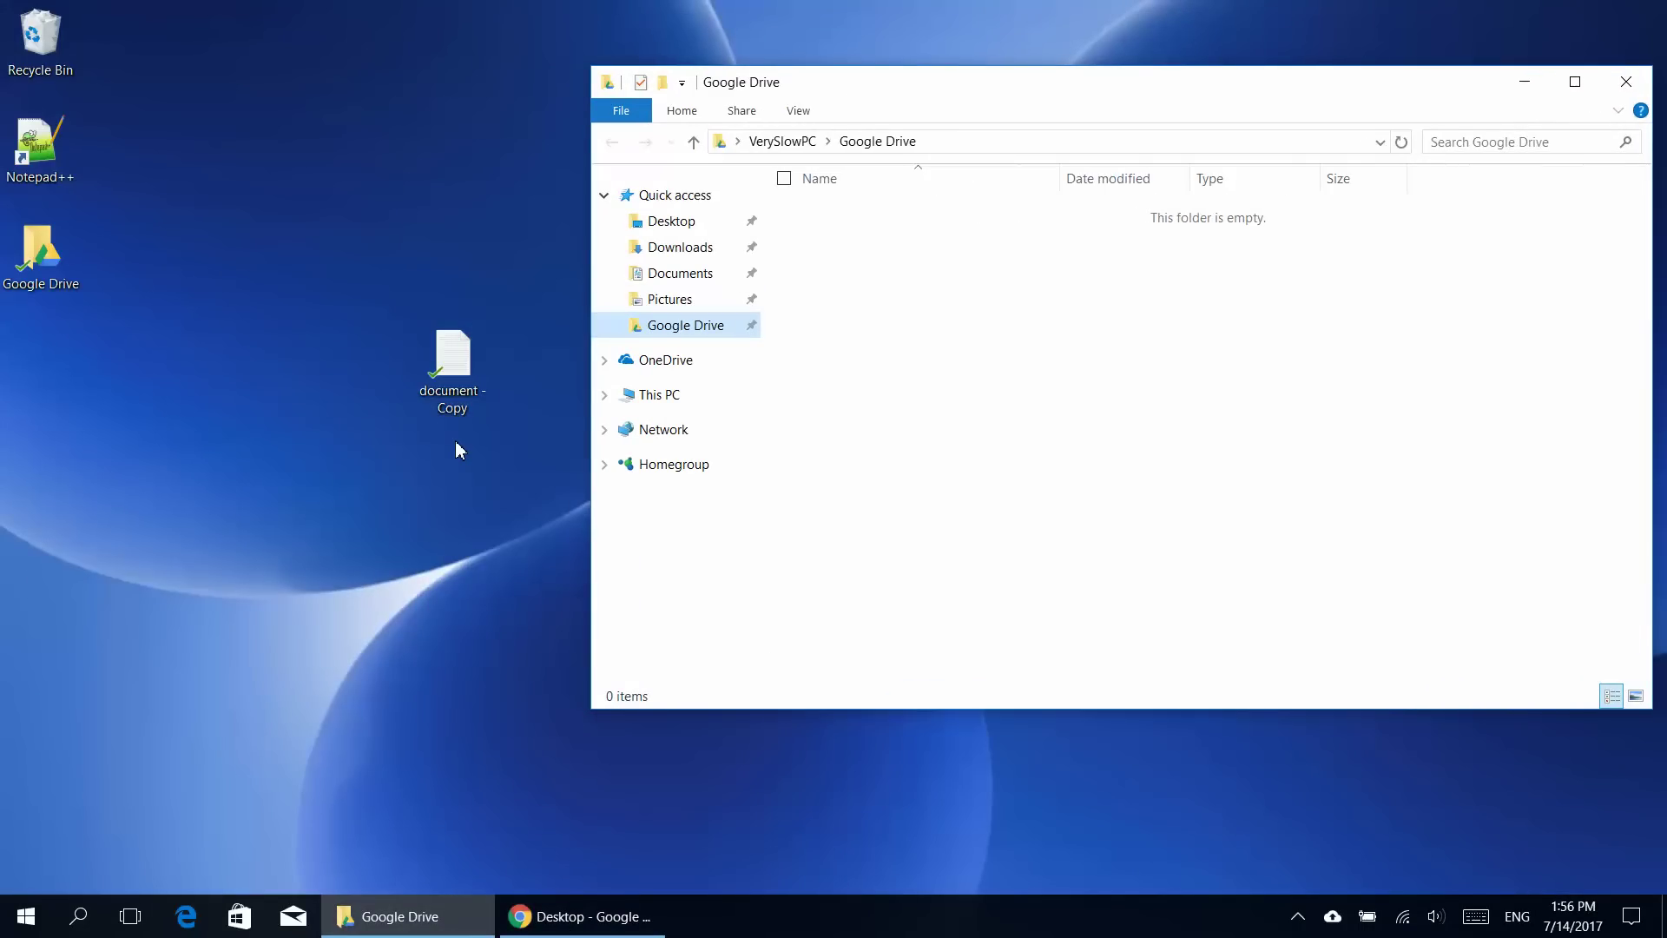
pyautogui.moveTo(455, 356); pyautogui.dragTo(372, 375)
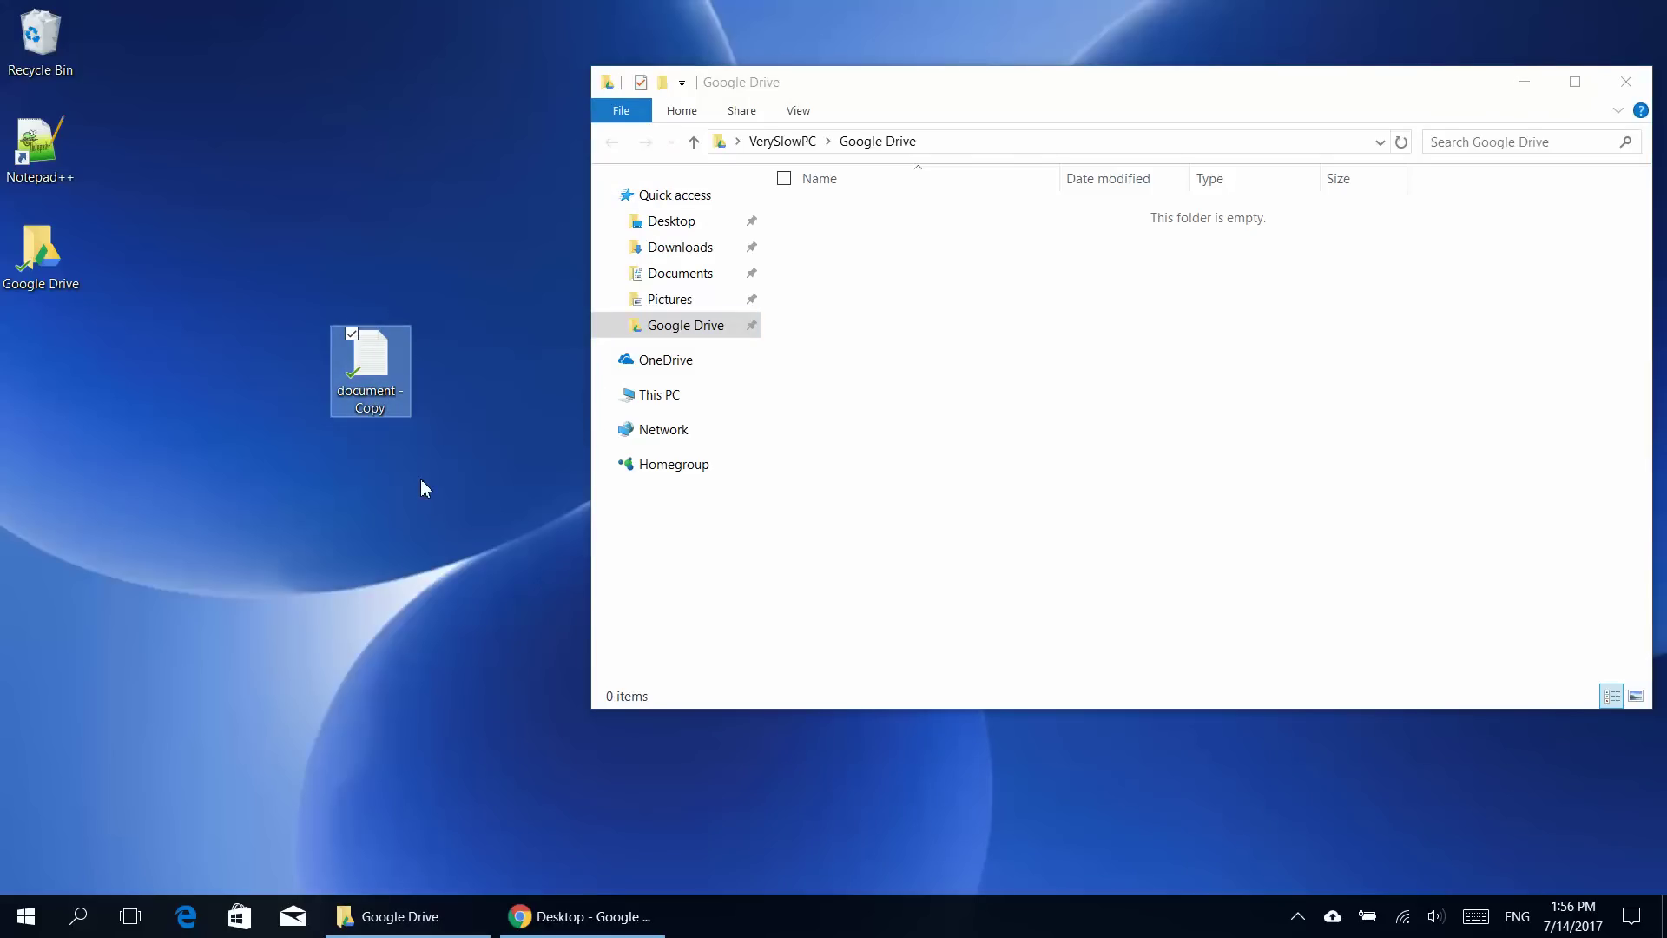
# Duplicate document - Copy, rename the duplicate 111, and place it beside the original
pyautogui.hotkey('ctrl', 'c')
pyautogui.hotkey('ctrl', 'v')
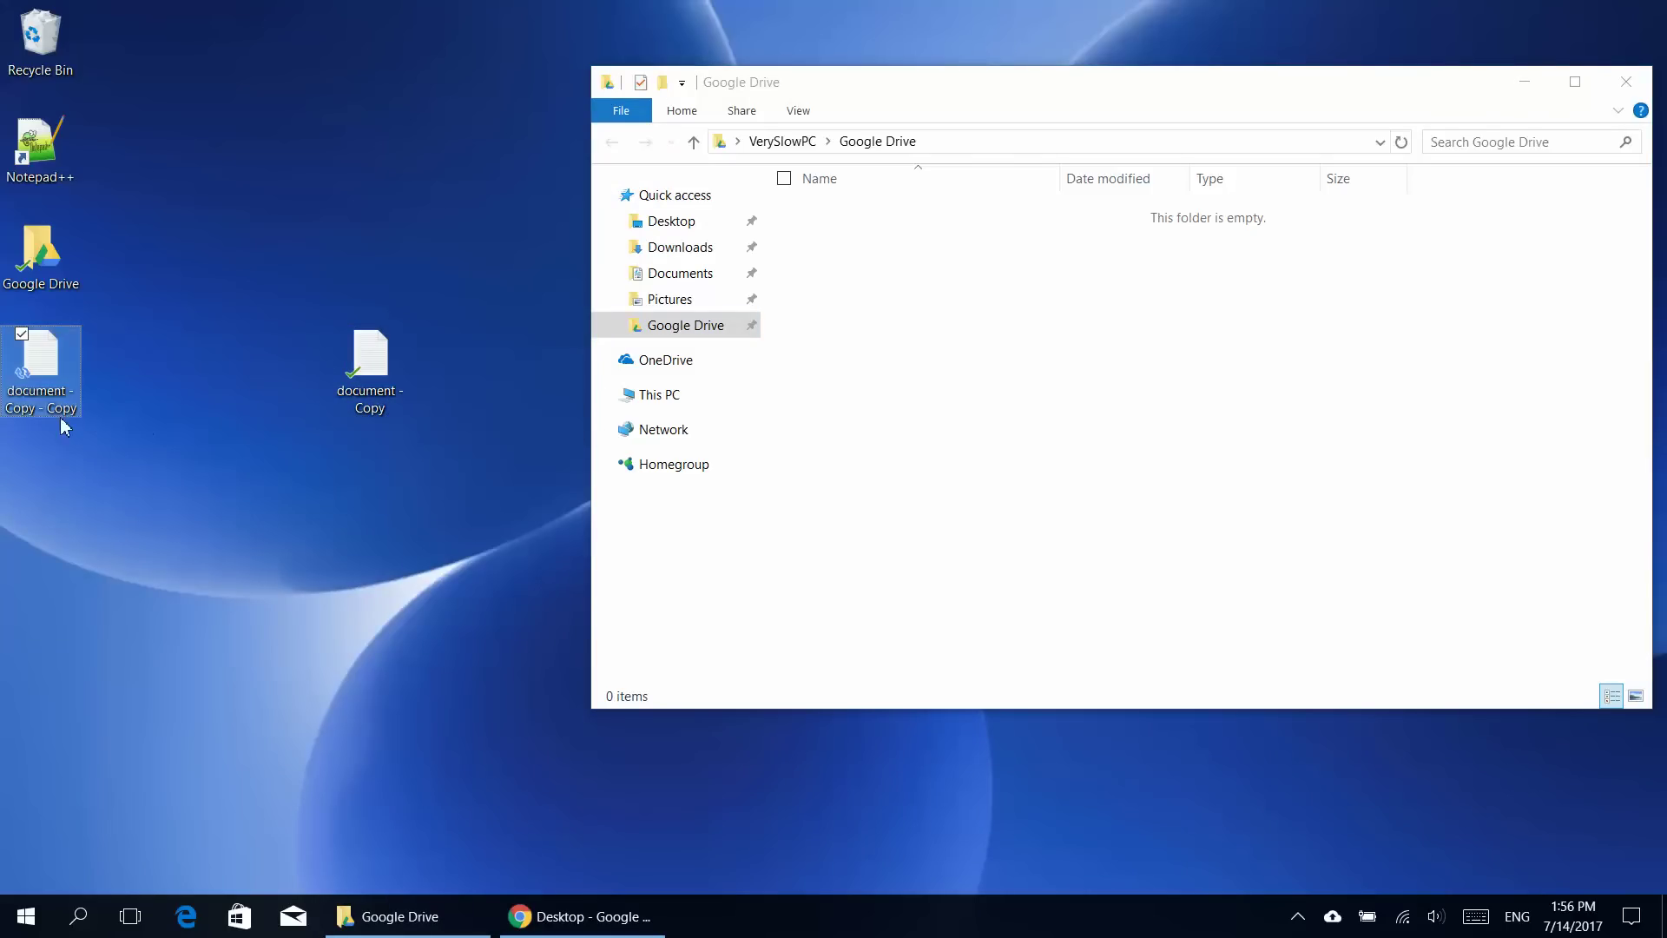
pyautogui.press('F2')
pyautogui.write('111')
pyautogui.press('Return')
pyautogui.moveTo(41, 372); pyautogui.dragTo(288, 372)
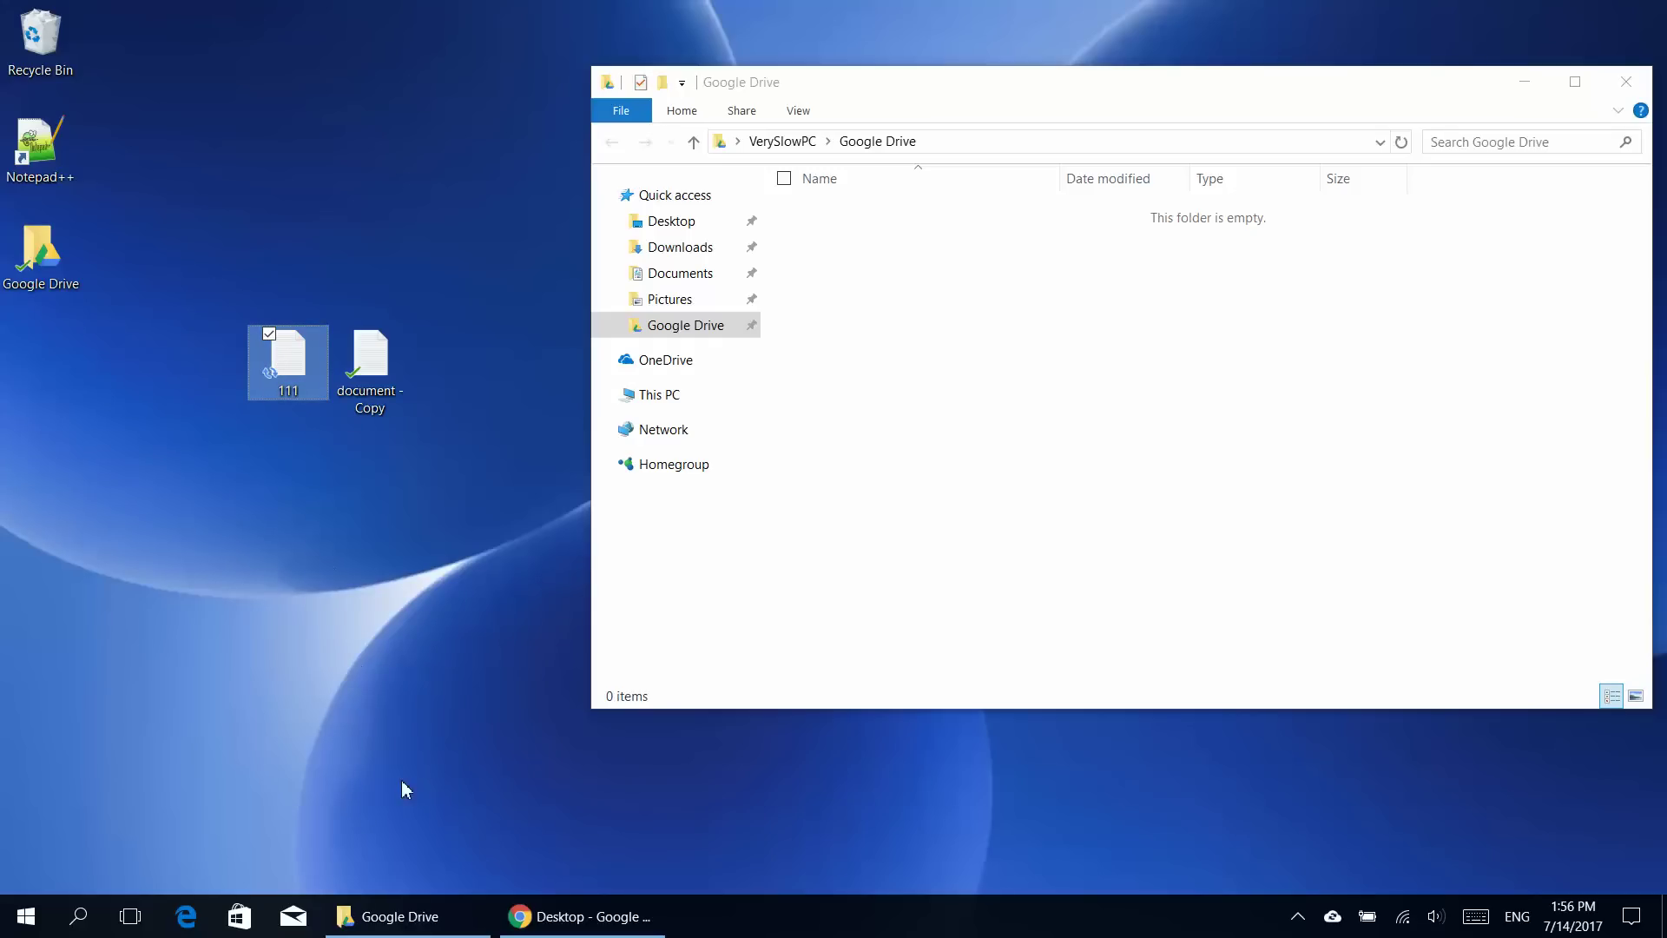
# Check 111's sync status and confirm it appears in Drive's web Desktop folder
pyautogui.click(1335, 921)
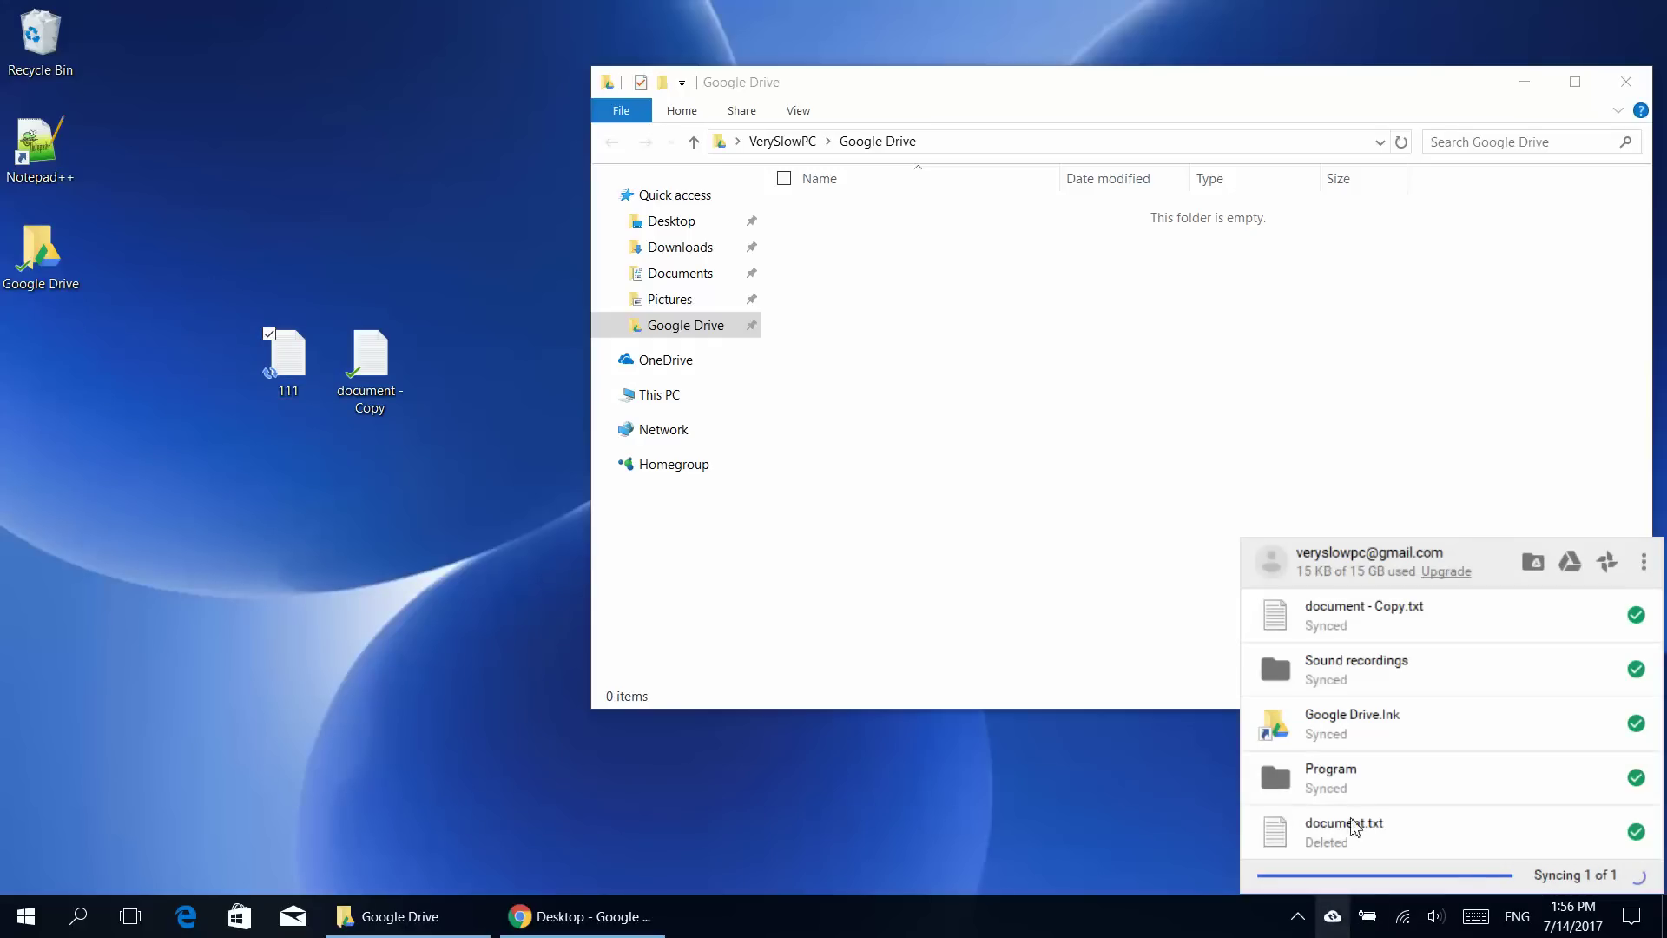
pyautogui.click(288, 359)
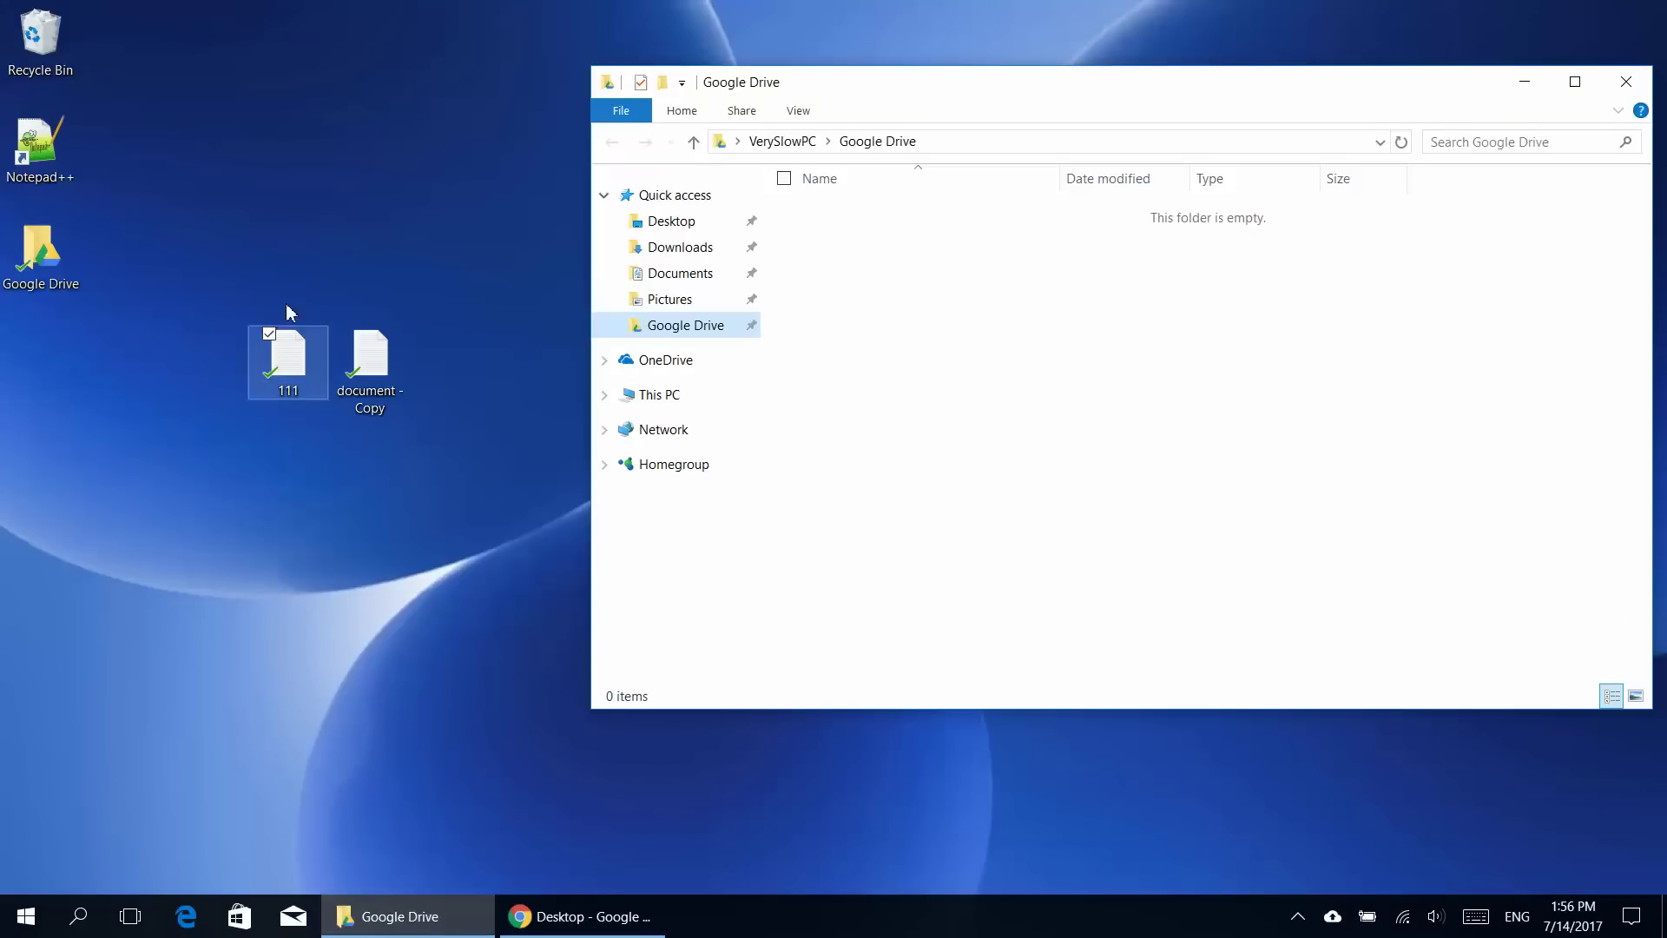
pyautogui.click(580, 916)
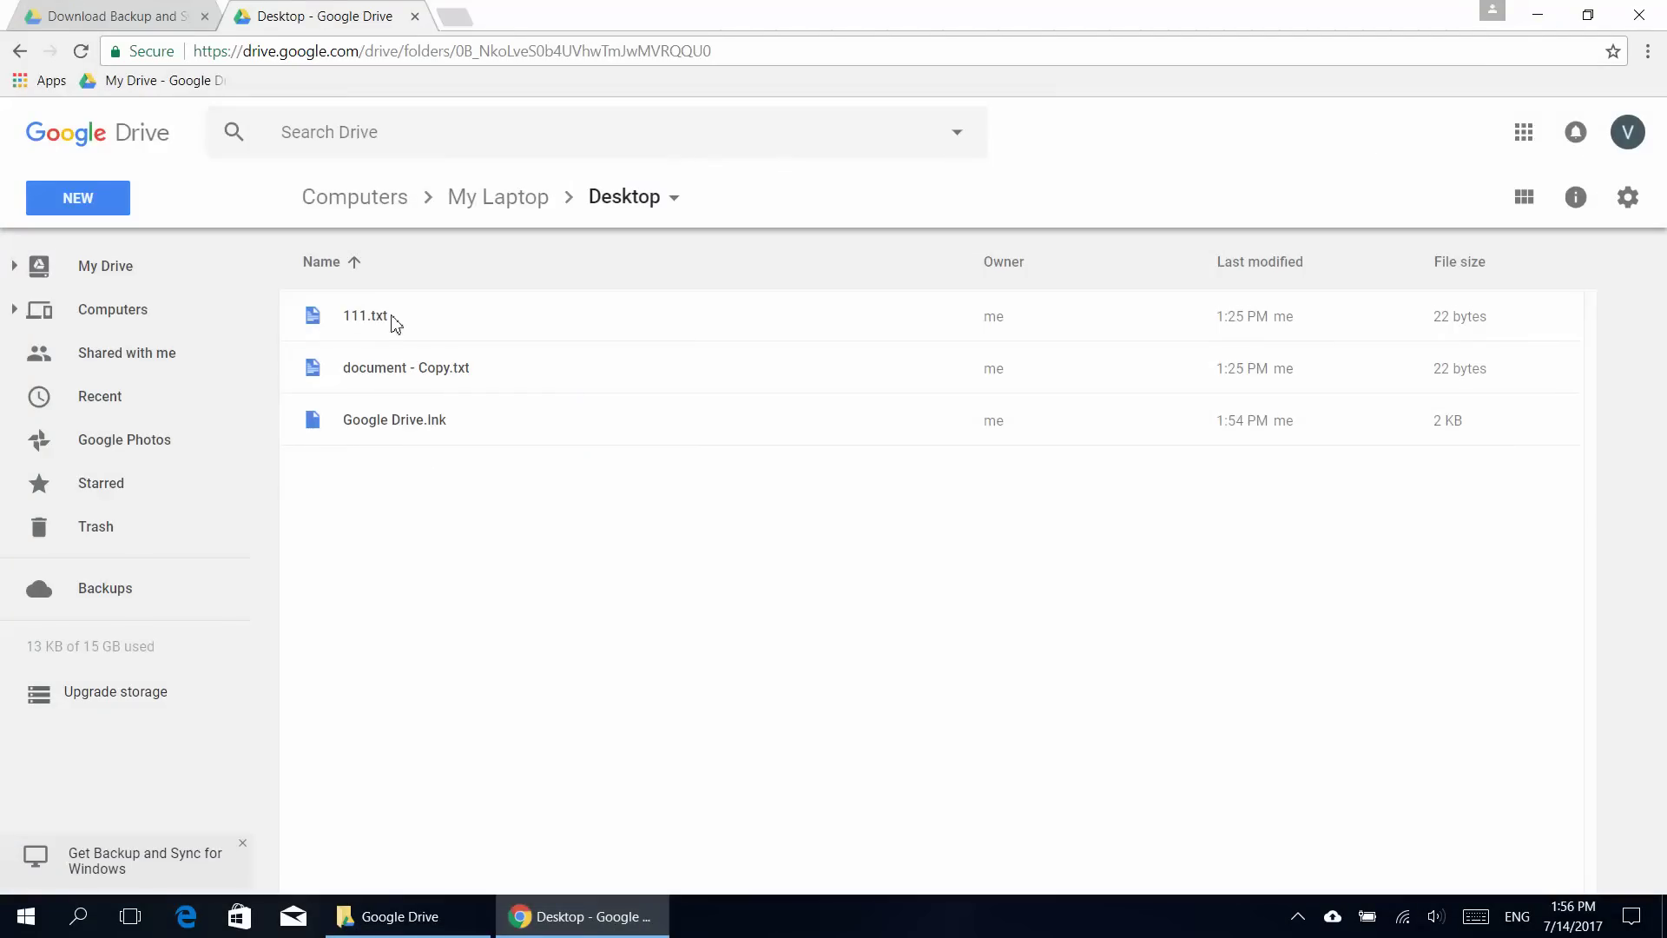
pyautogui.click(593, 916)
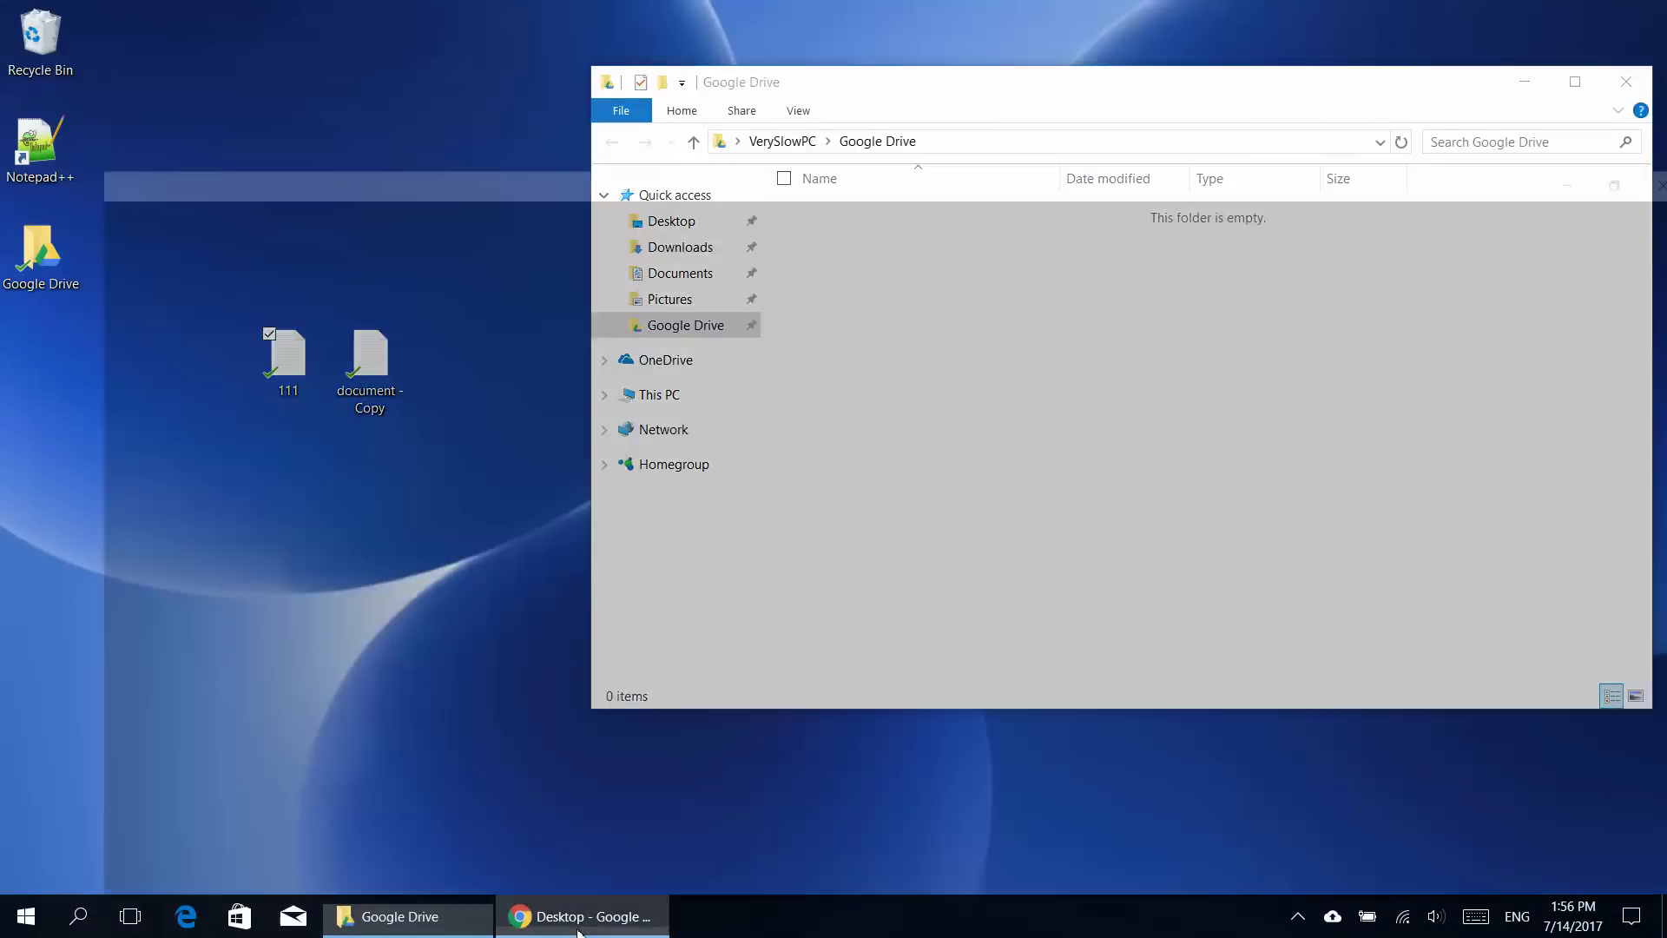
pyautogui.click(593, 916)
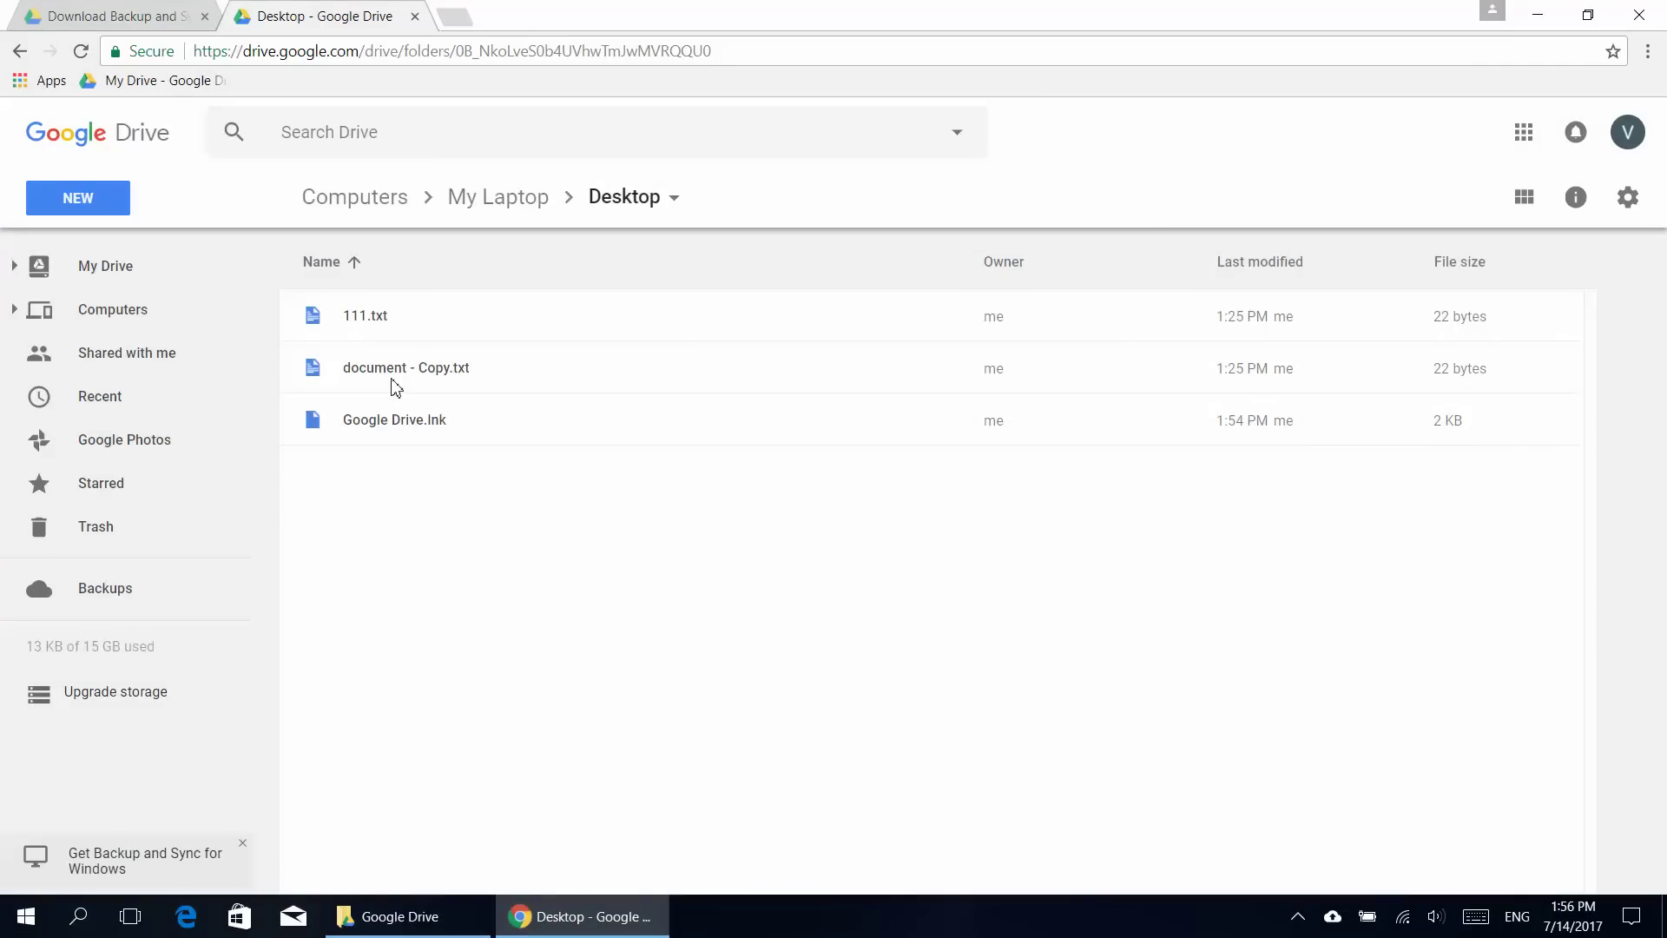
# Remove 111.txt from the Google Drive web listing
pyautogui.click(400, 319)
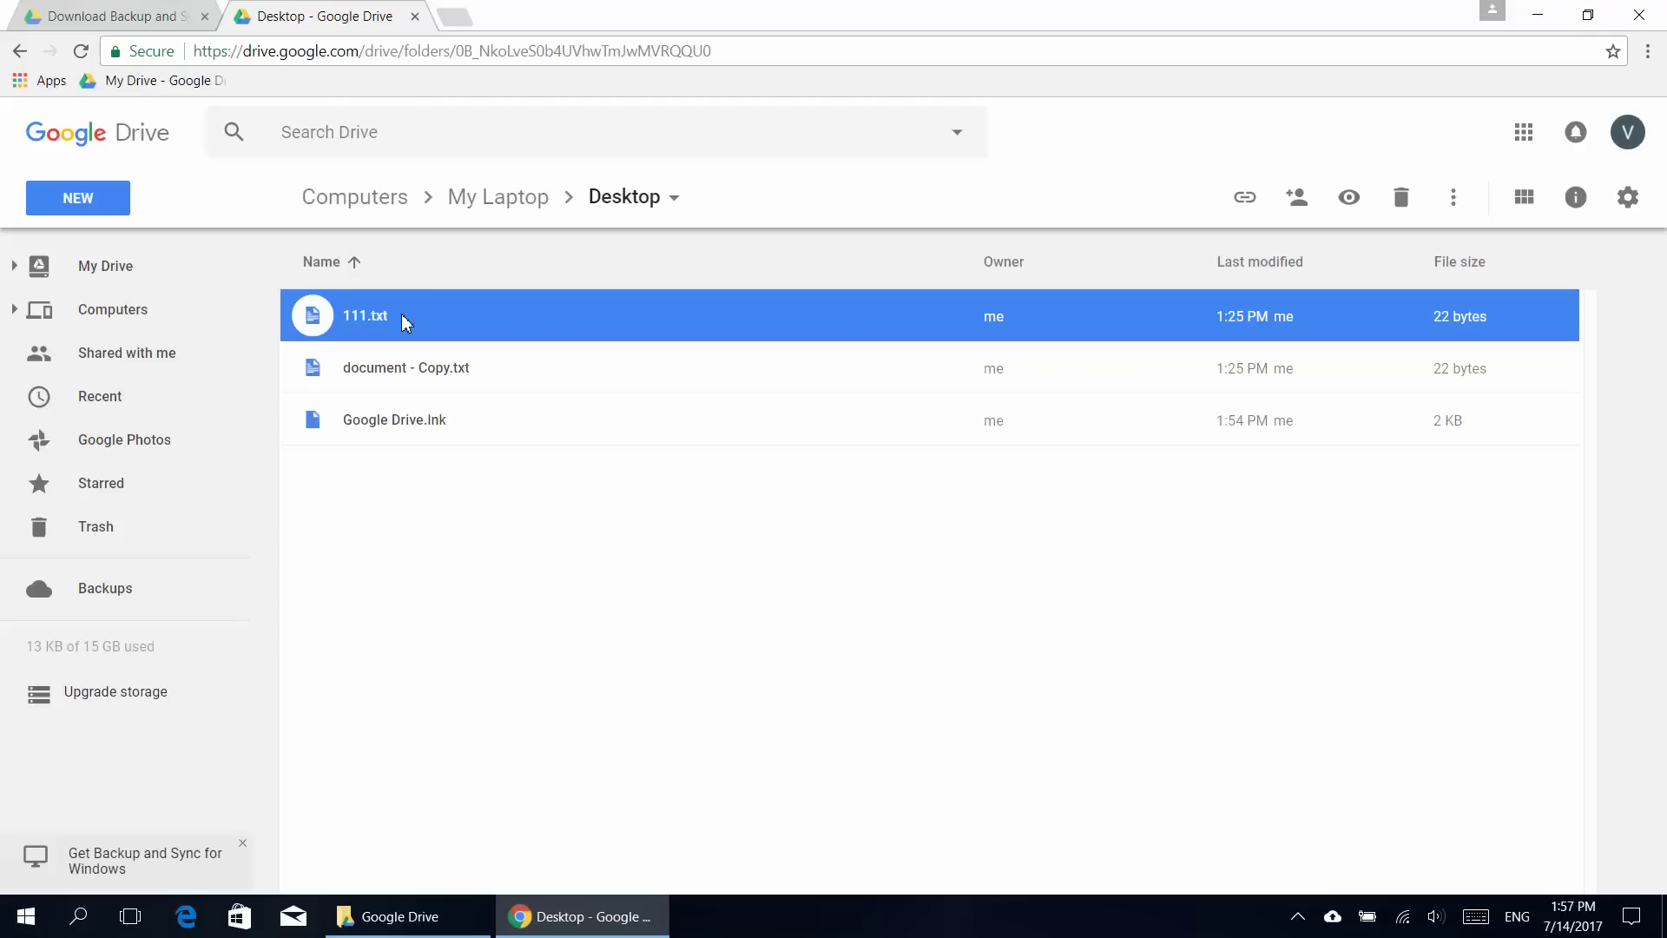
pyautogui.click(593, 915)
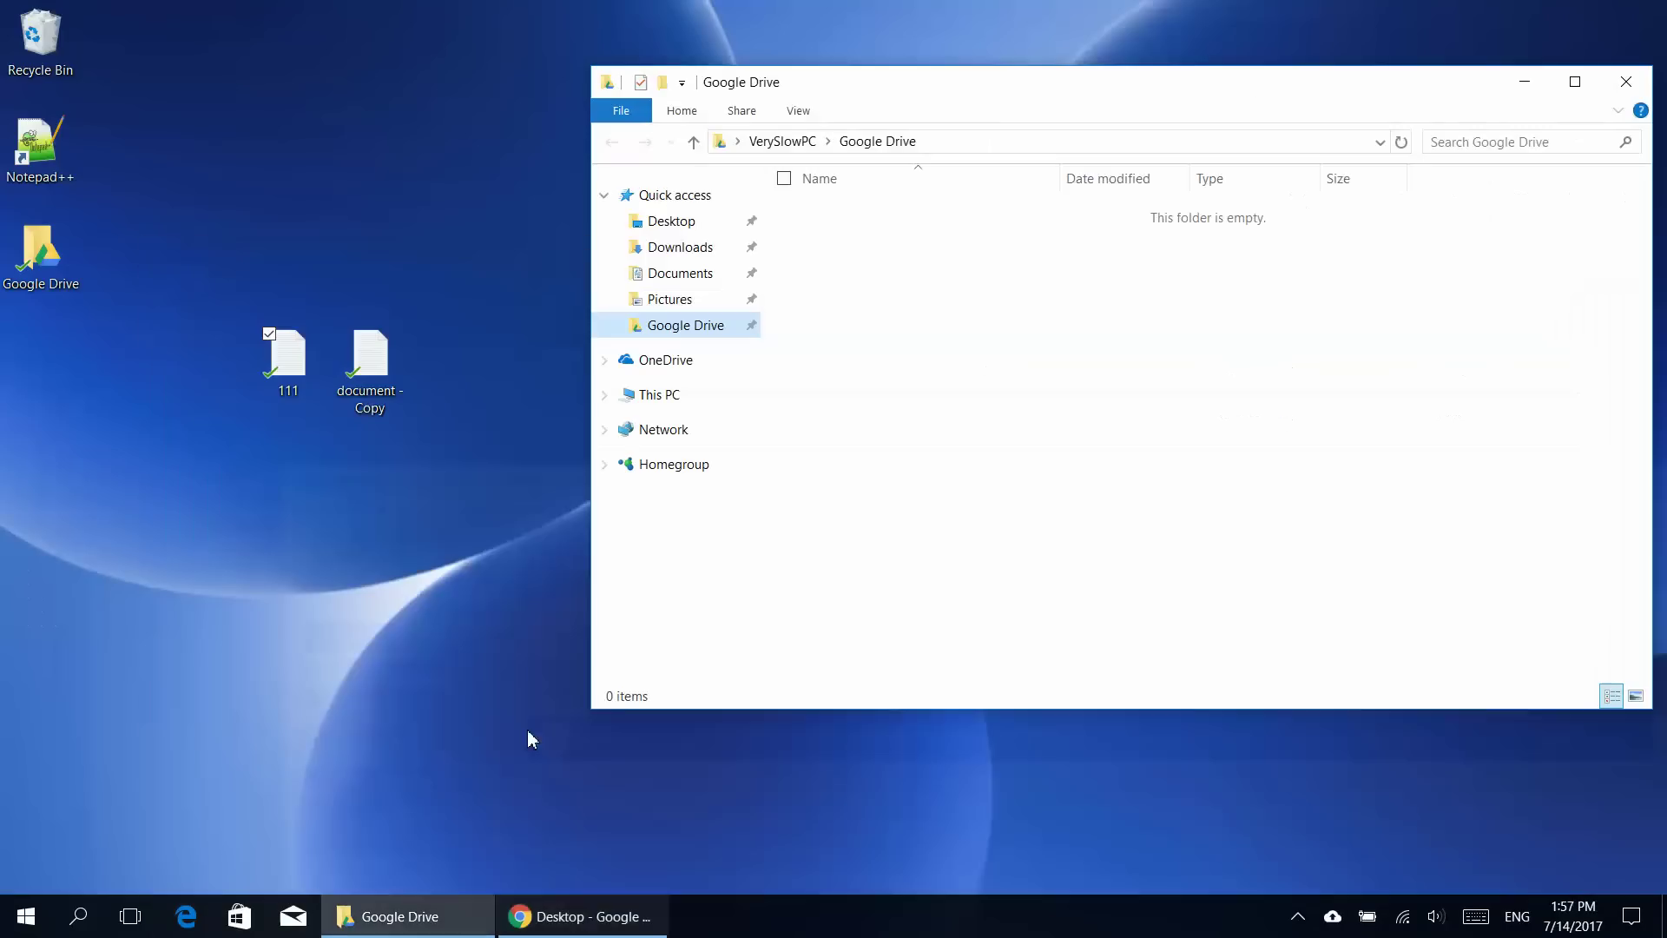
pyautogui.click(580, 915)
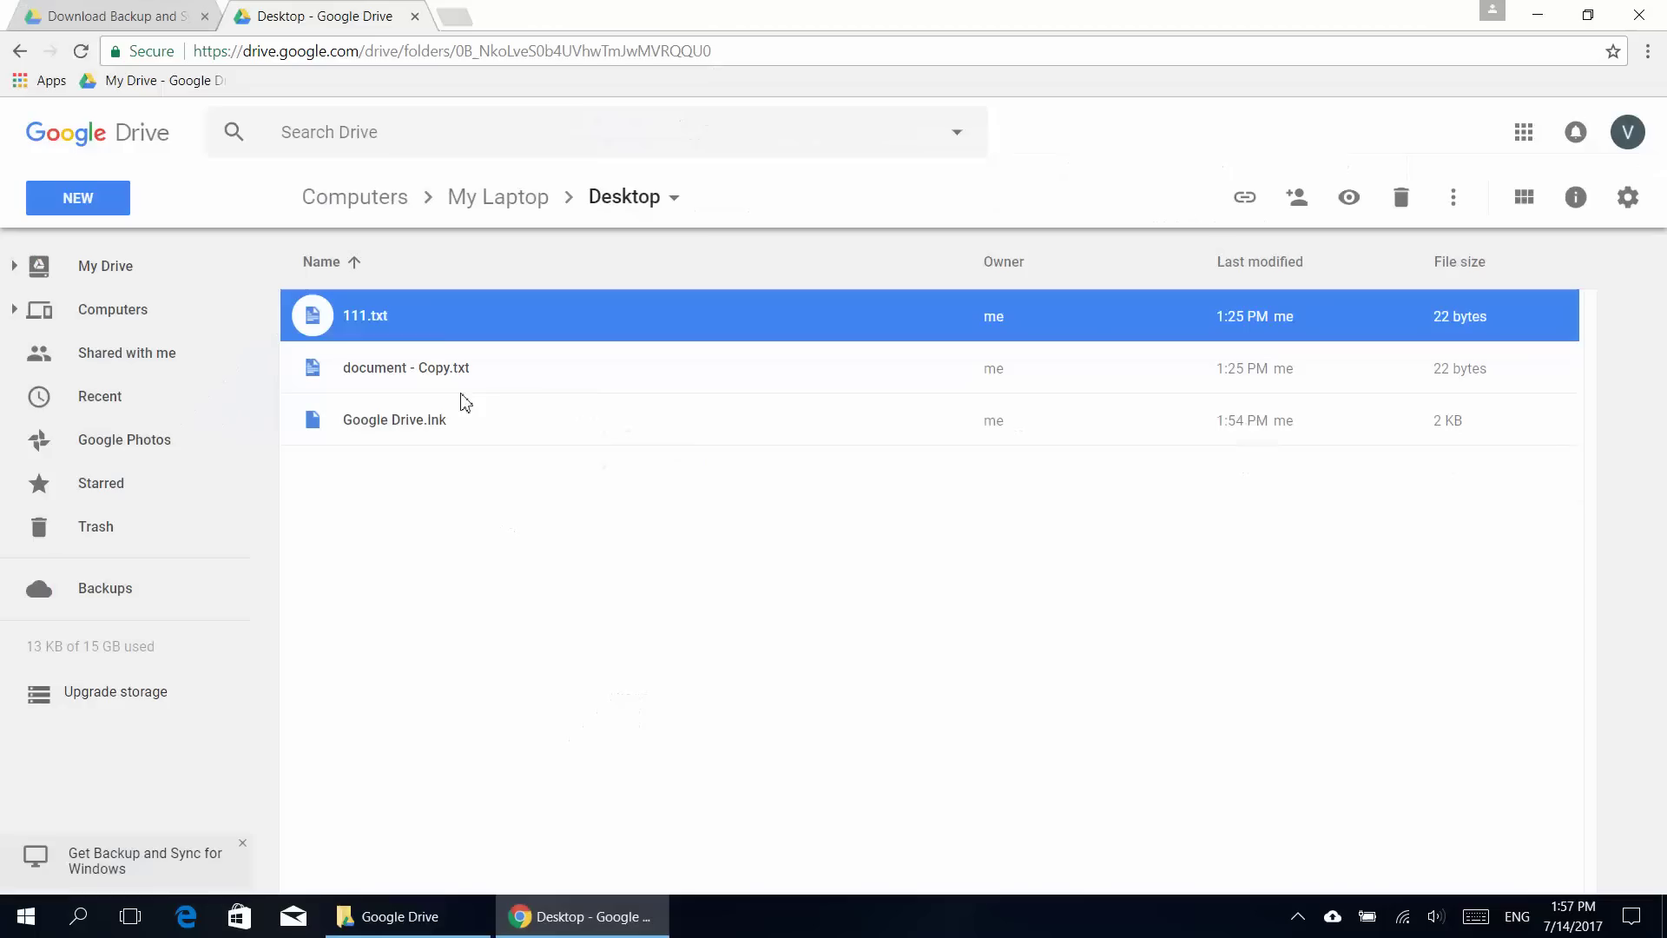
pyautogui.rightClick(436, 311)
pyautogui.click(524, 779)
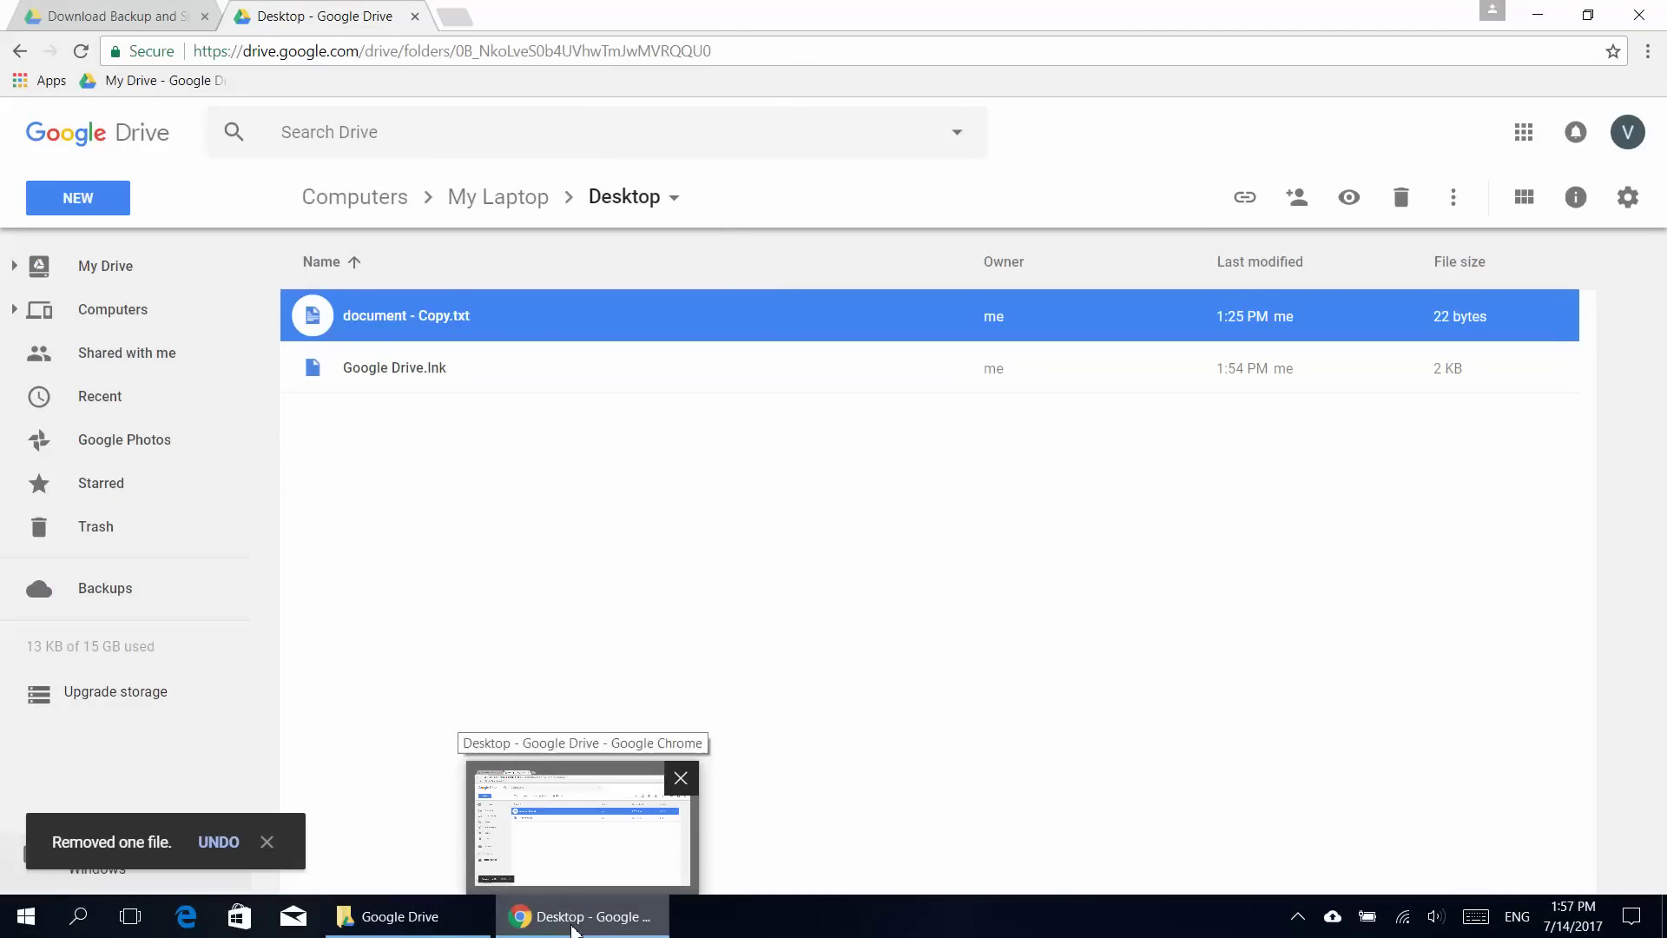
# Remove the trashed 111.txt from this computer via the Backup and Sync notification
pyautogui.click(575, 916)
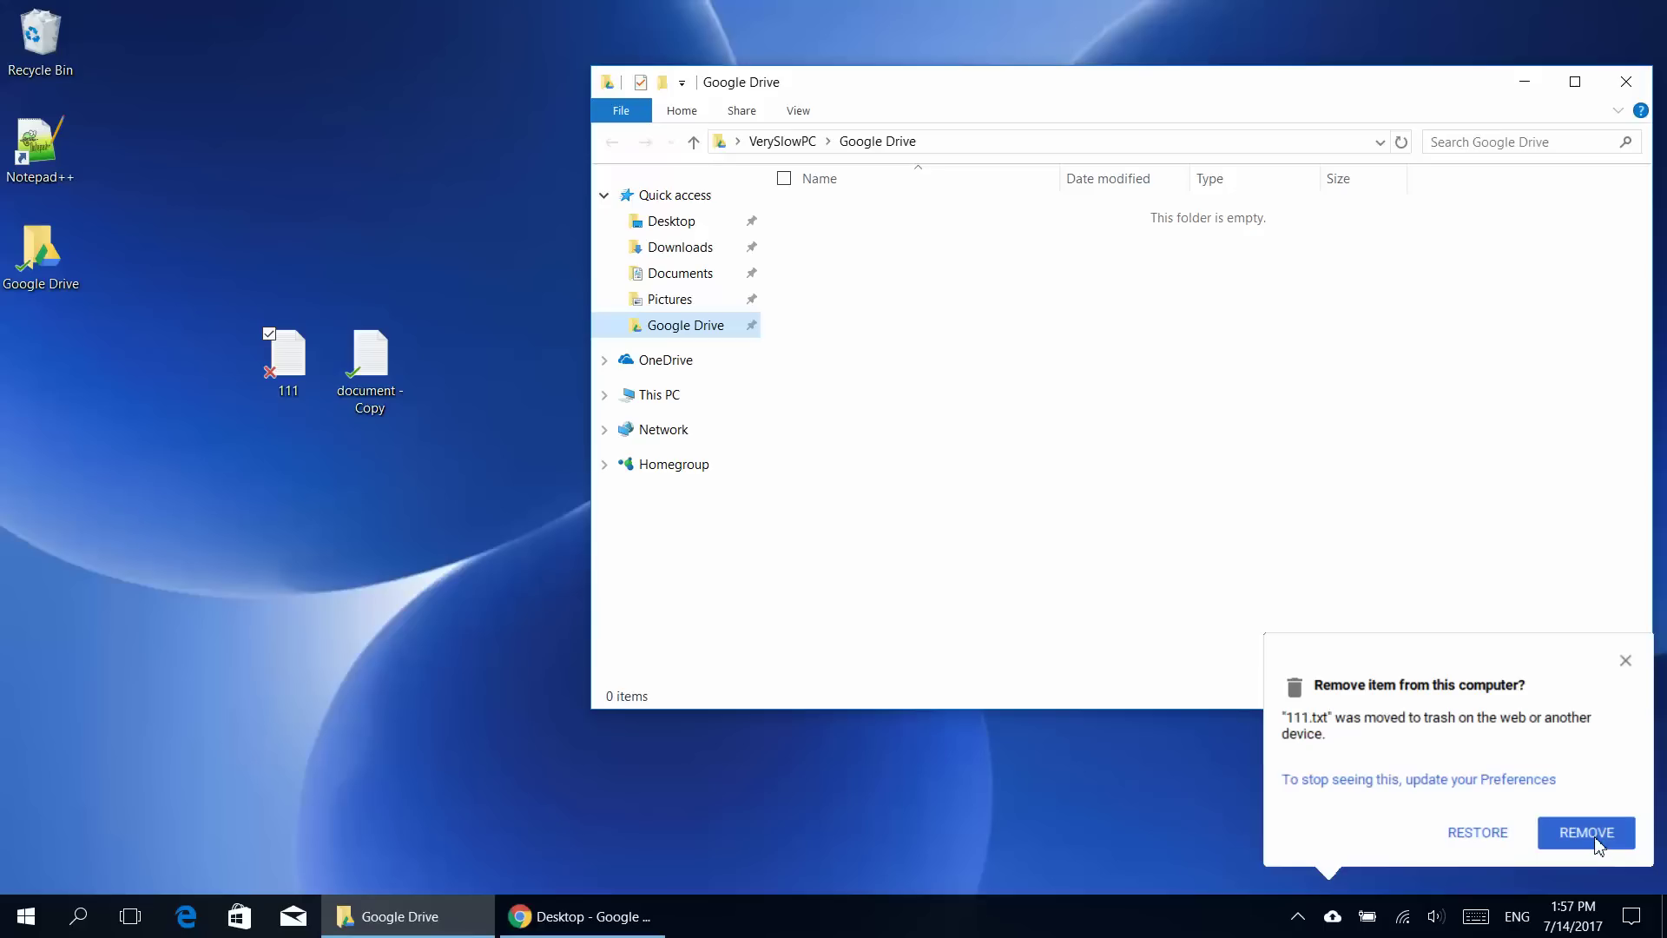
pyautogui.click(273, 377)
pyautogui.click(1587, 832)
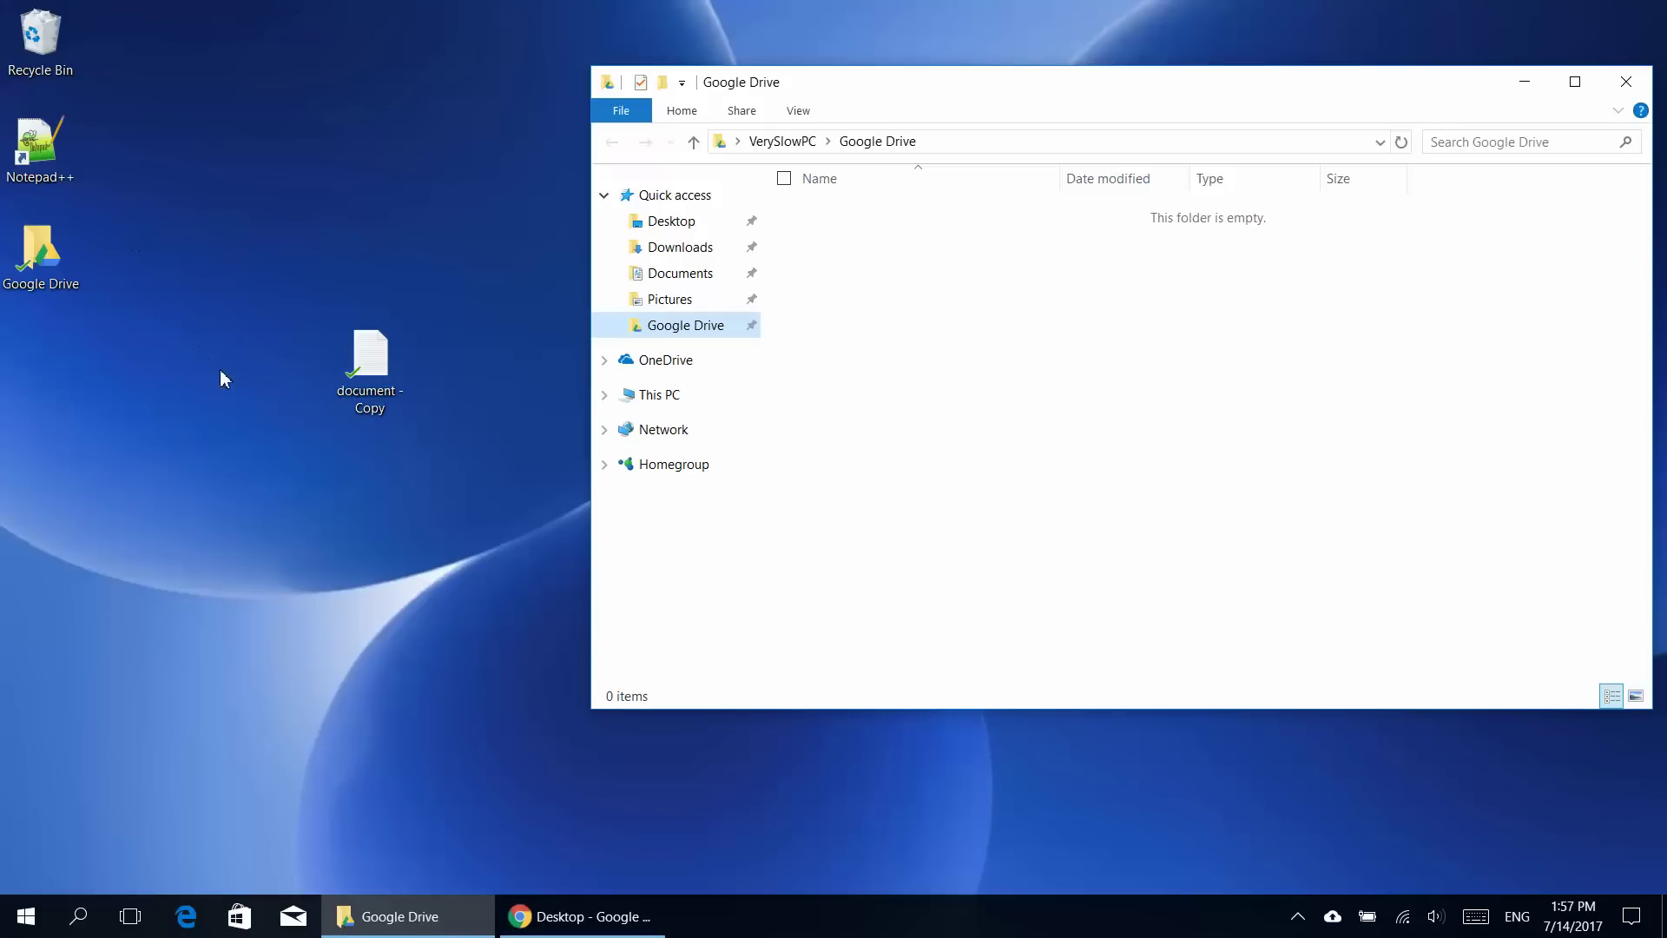
# Rename the desktop file 'document - Copy' back to 'document'
pyautogui.moveTo(220, 376); pyautogui.dragTo(309, 474)
pyautogui.moveTo(281, 323); pyautogui.dragTo(445, 455)
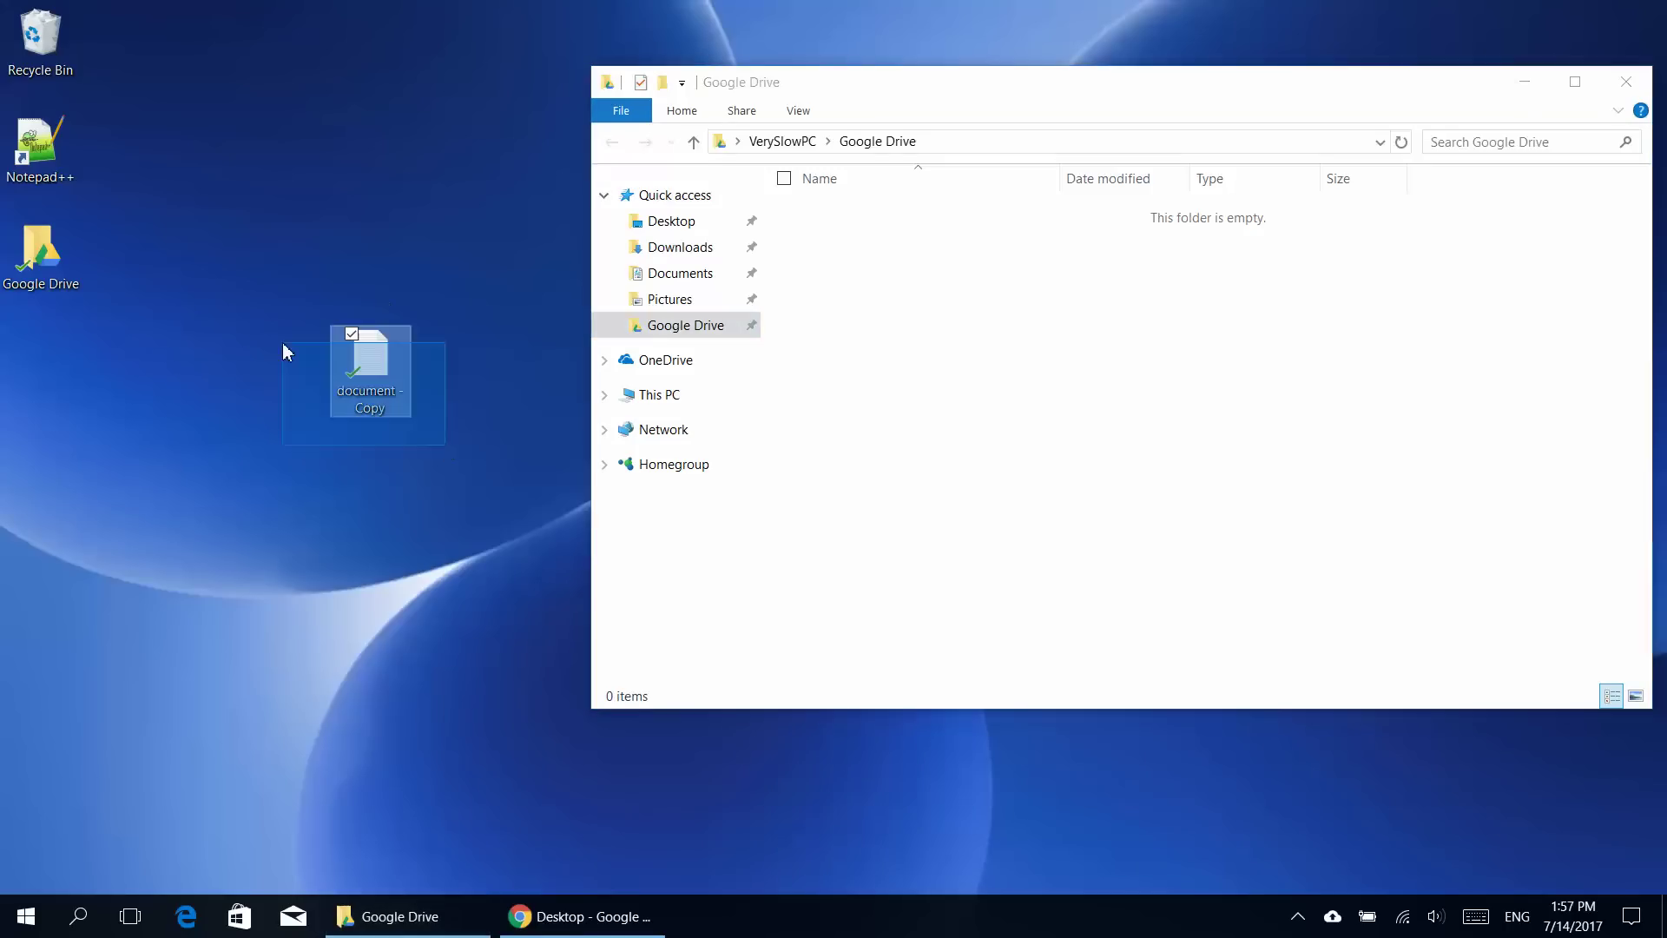
pyautogui.click(416, 446)
pyautogui.click(371, 408)
pyautogui.click(372, 410)
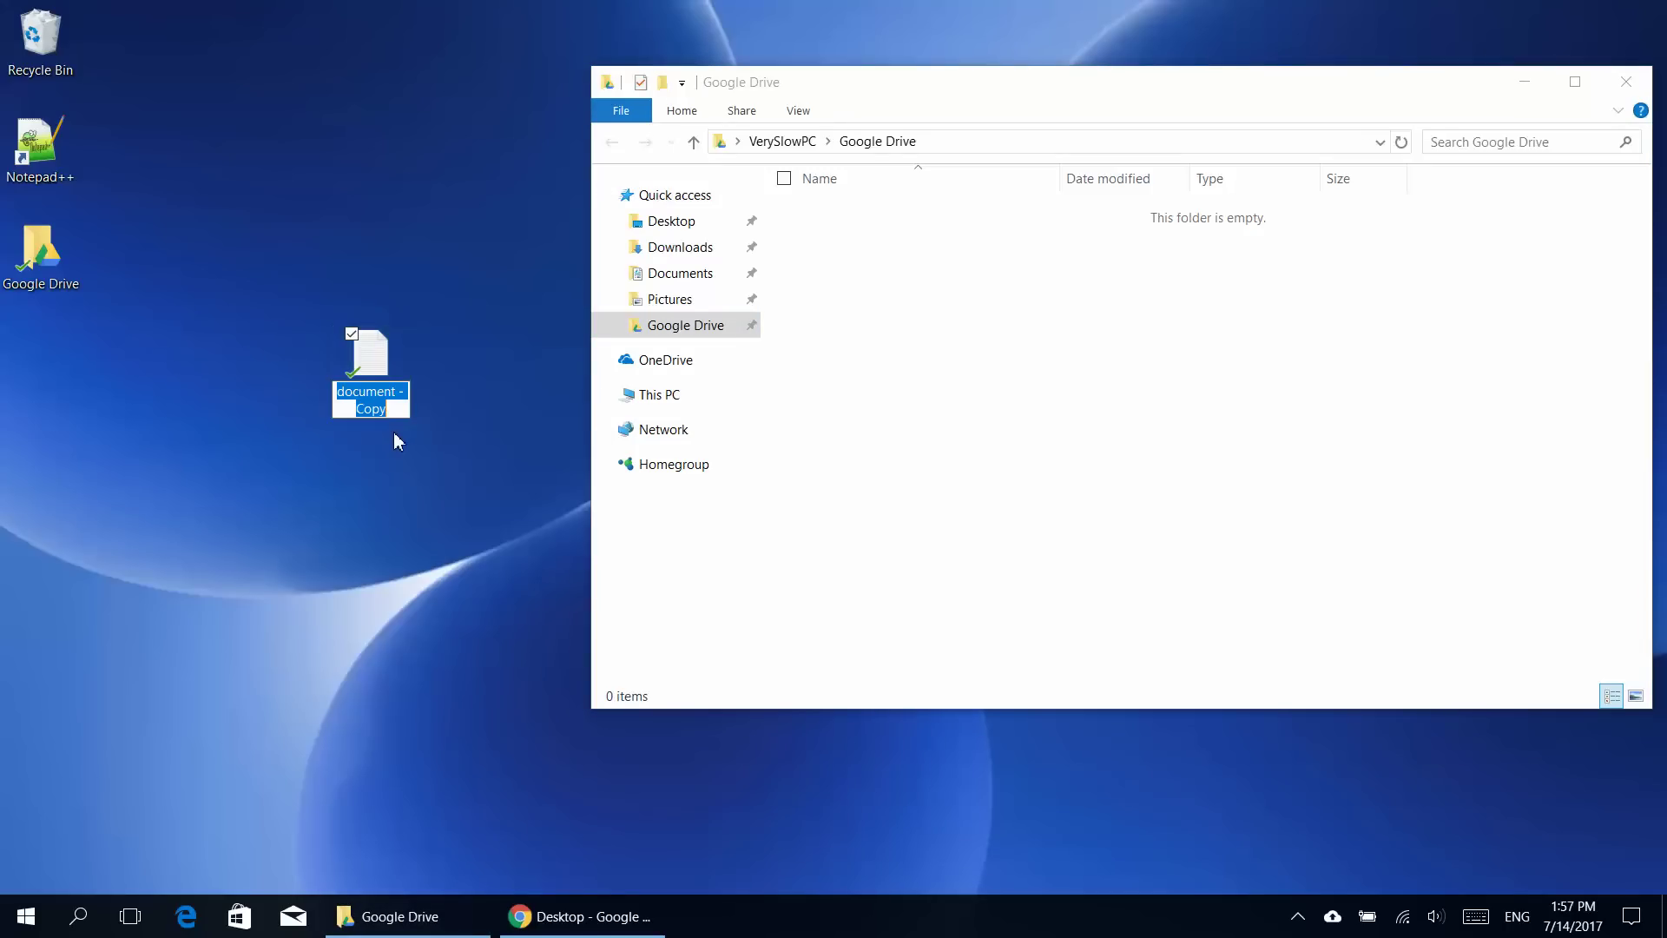
pyautogui.write('doc')
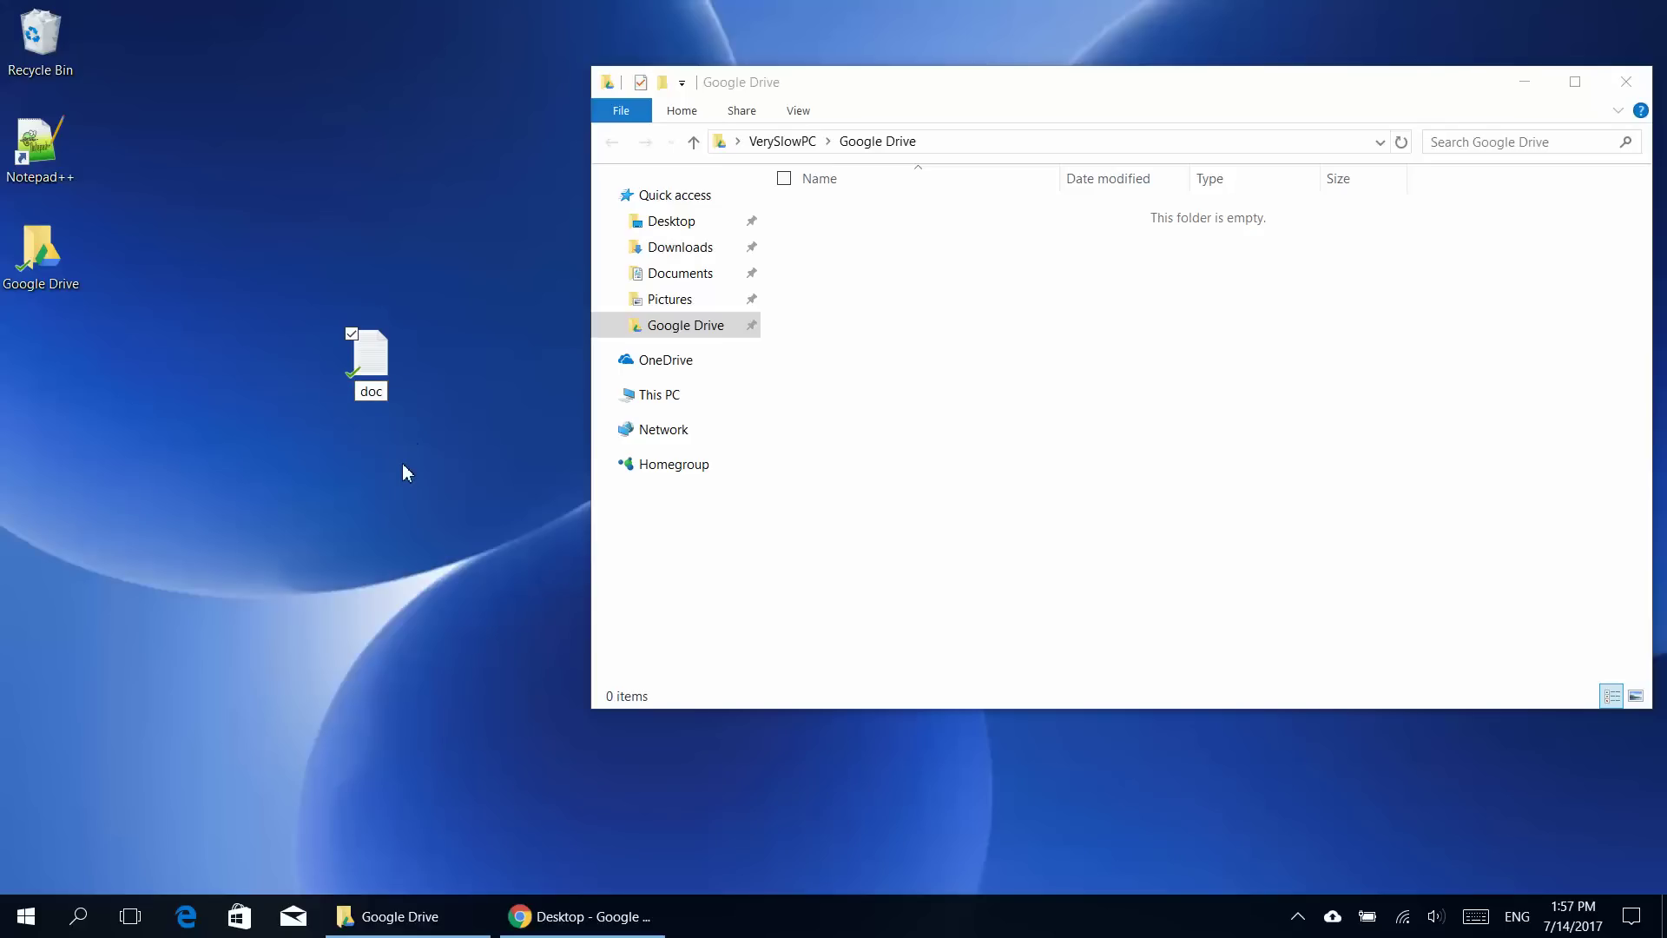
pyautogui.write('ument')
pyautogui.press('Return')
pyautogui.press('Return')
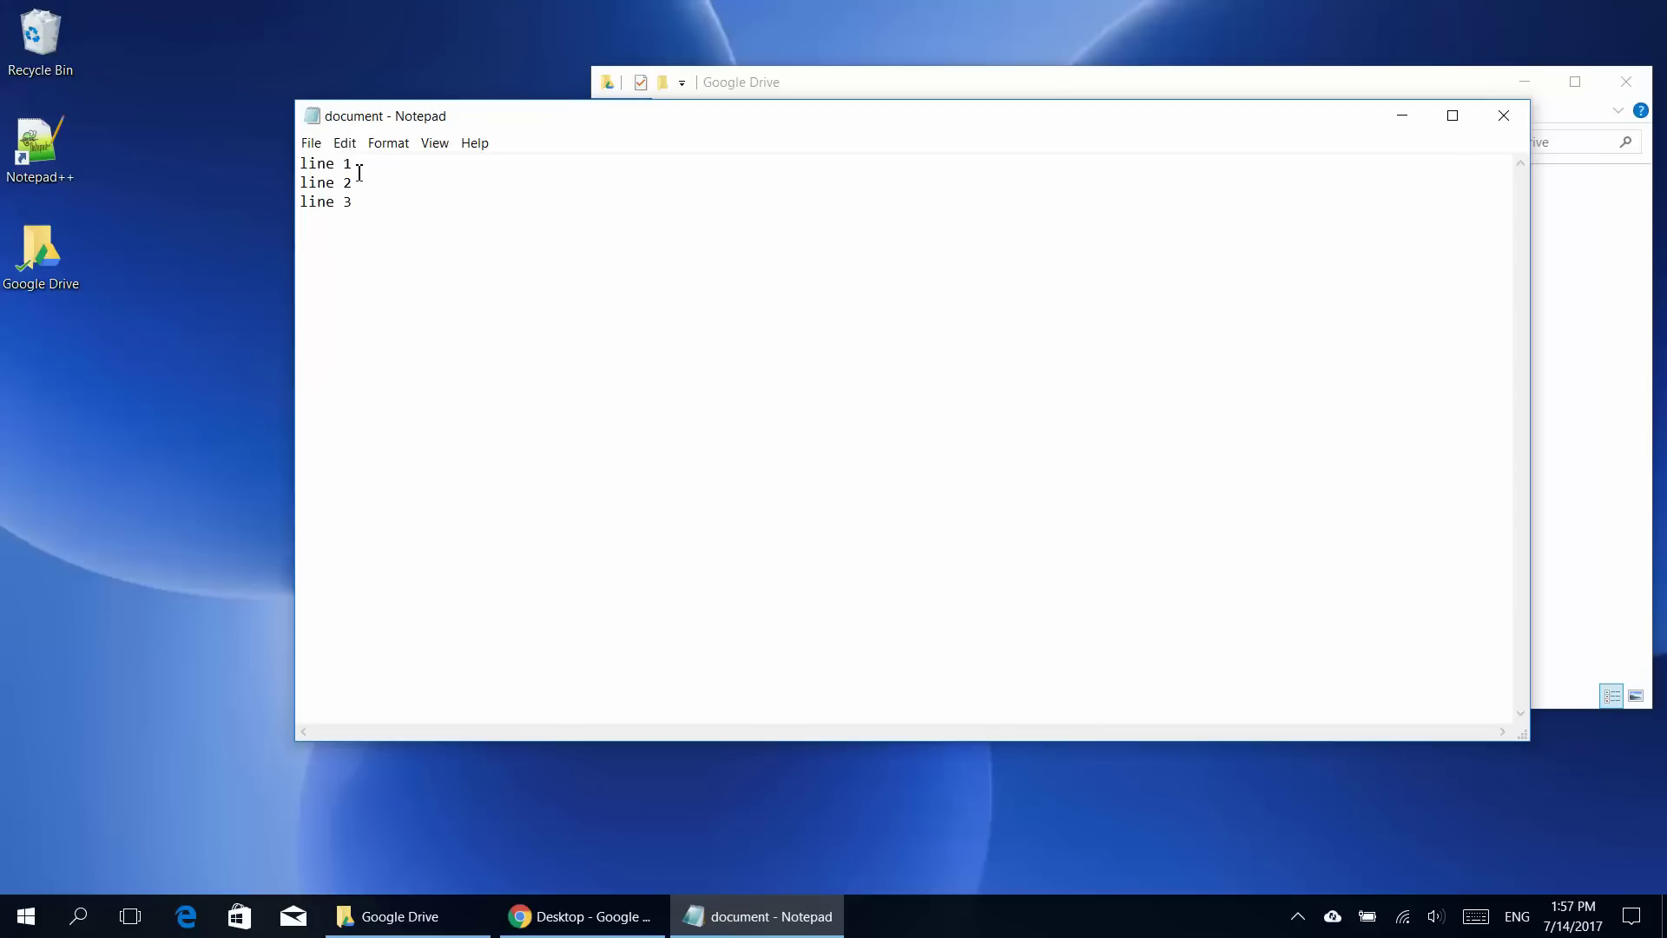
# Close the open text file and briefly check the Drive web page
pyautogui.moveTo(302, 163)
pyautogui.mouseDown()
pyautogui.moveTo(351, 163)
pyautogui.moveTo(358, 205)
pyautogui.mouseUp()
pyautogui.click(1503, 114)
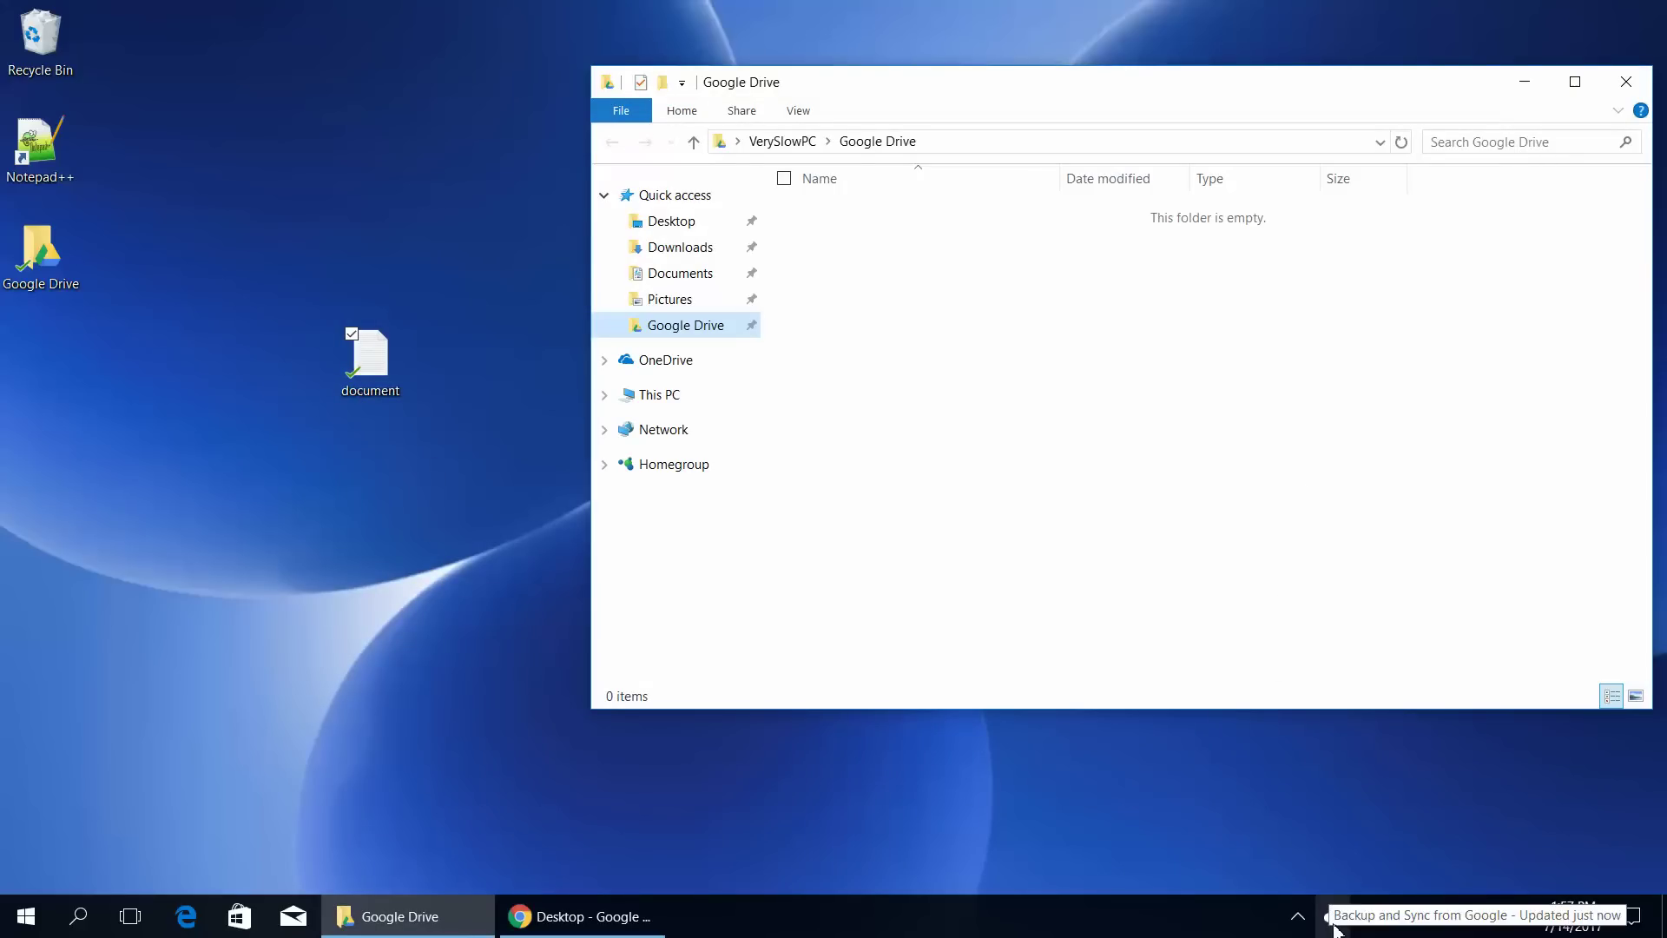
pyautogui.click(580, 916)
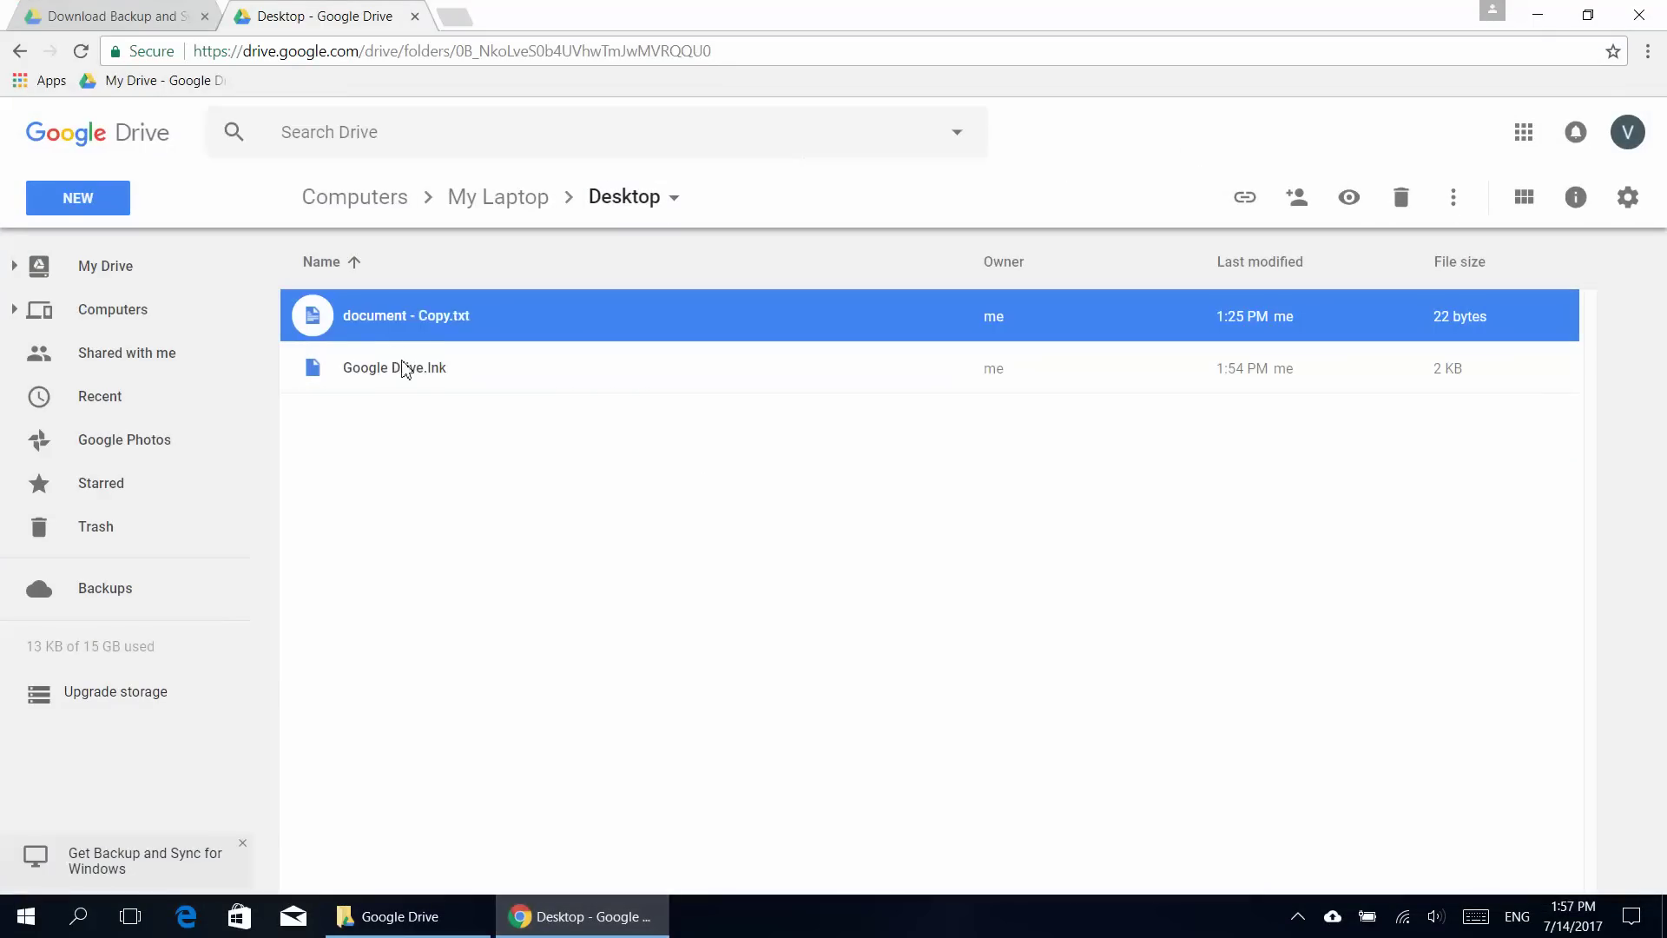
pyautogui.click(580, 916)
# Add an ERROR line to document, save it, and check its sync status
pyautogui.click(373, 379)
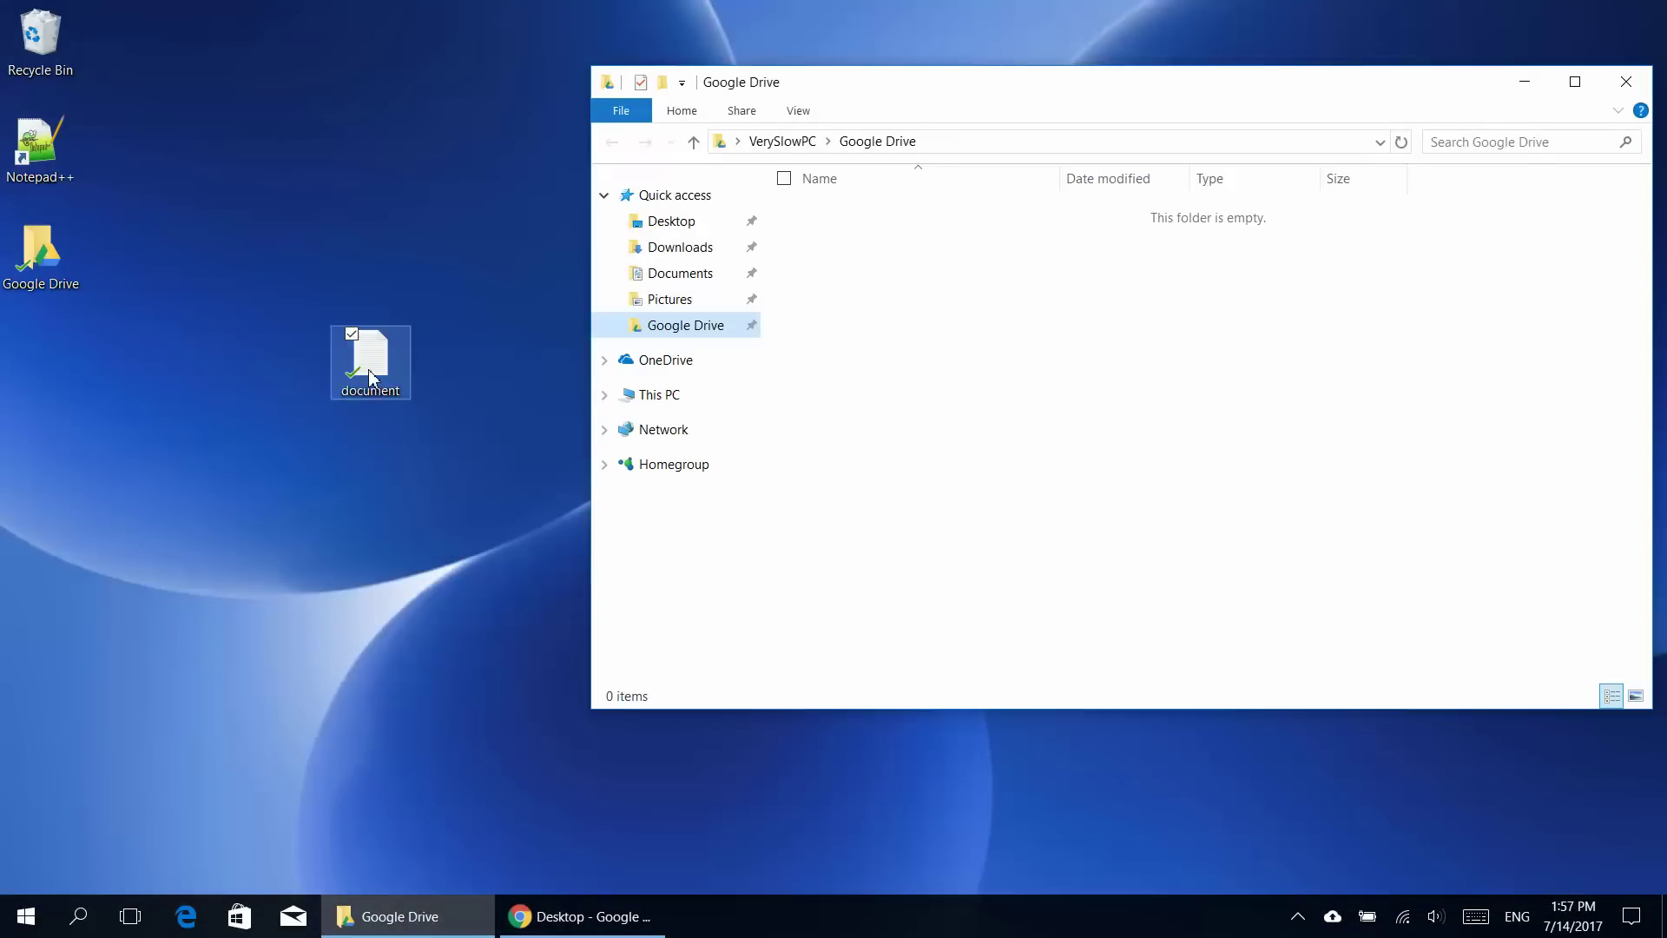
pyautogui.doubleClick(373, 378)
pyautogui.write('ERROR')
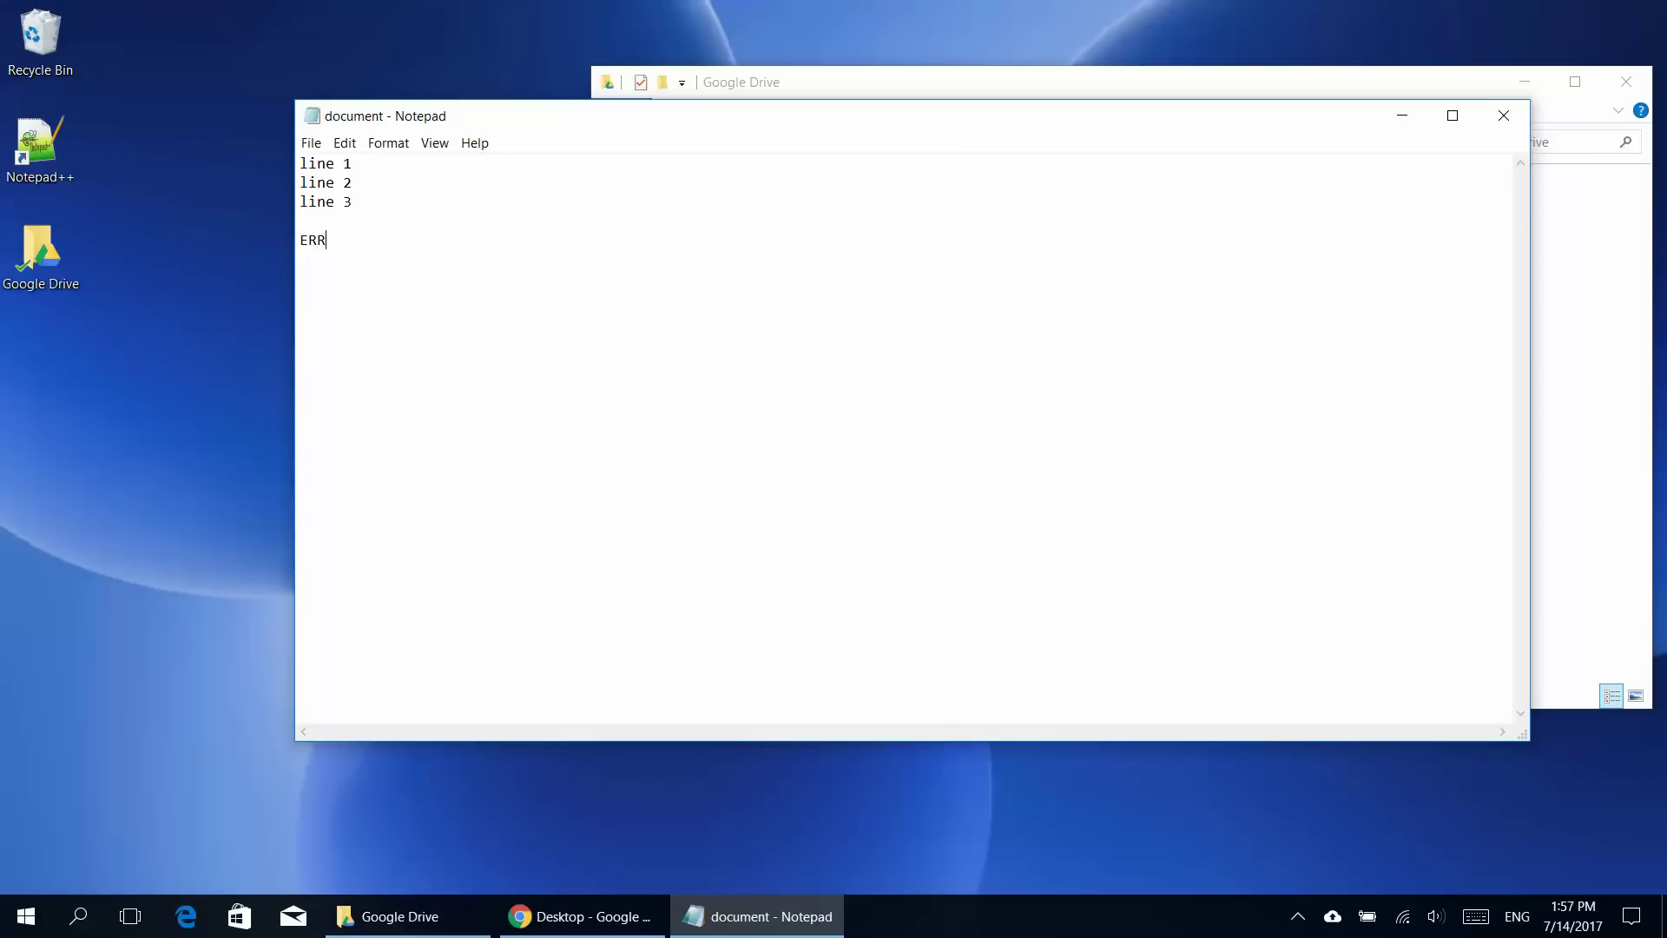
pyautogui.click(312, 142)
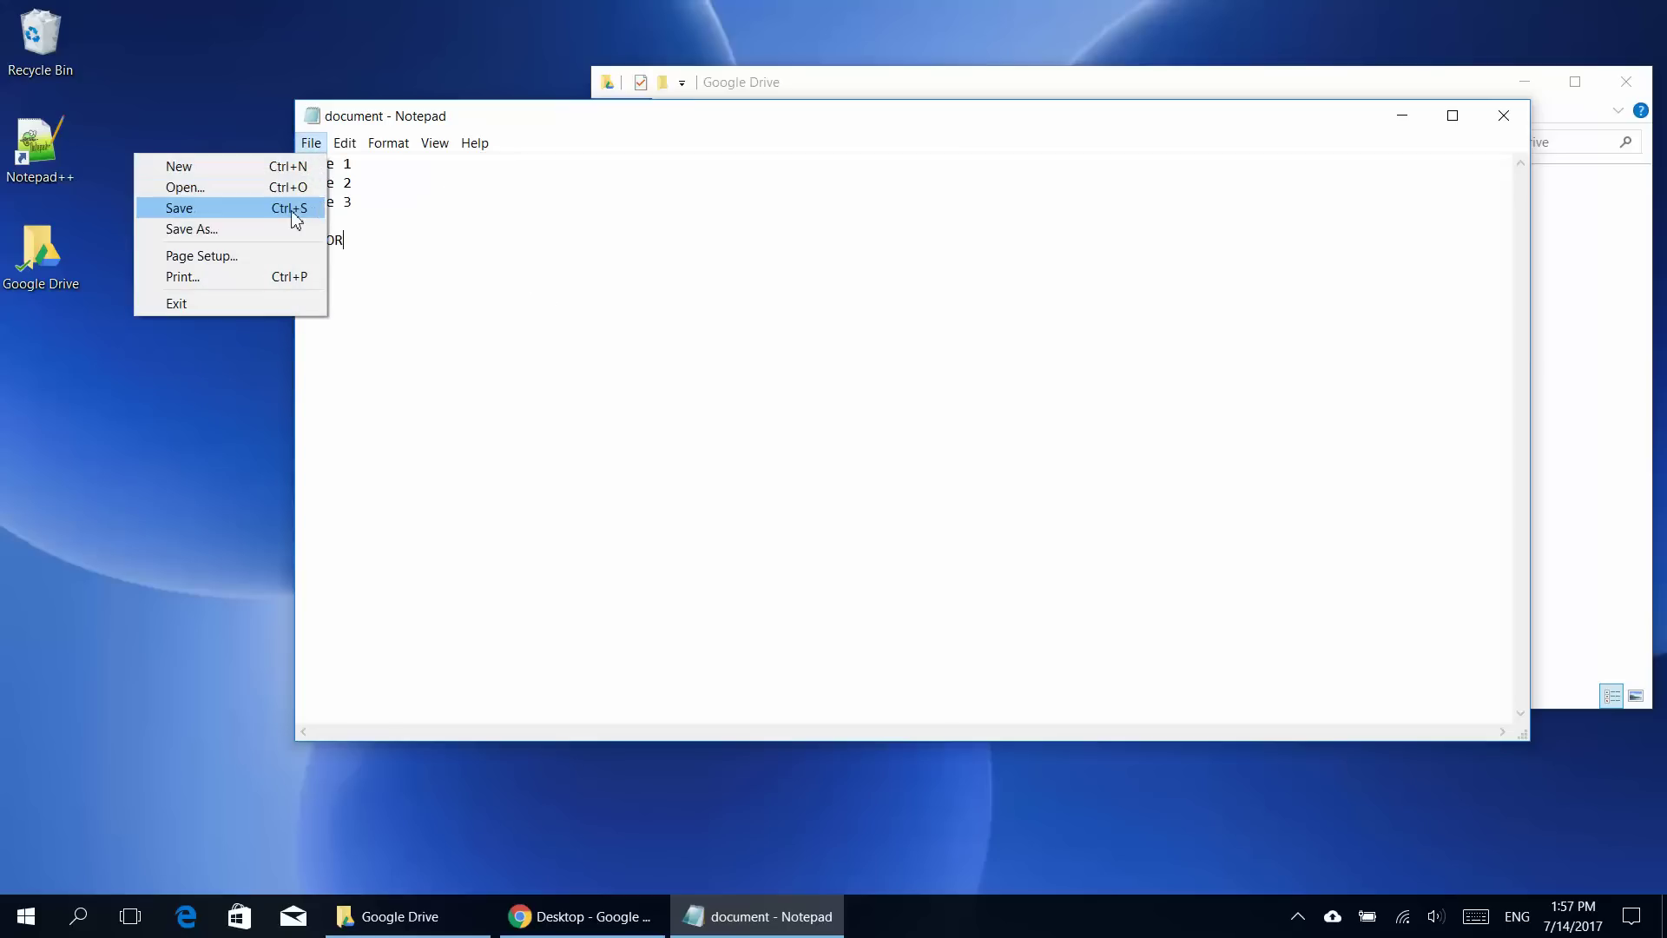
pyautogui.click(281, 209)
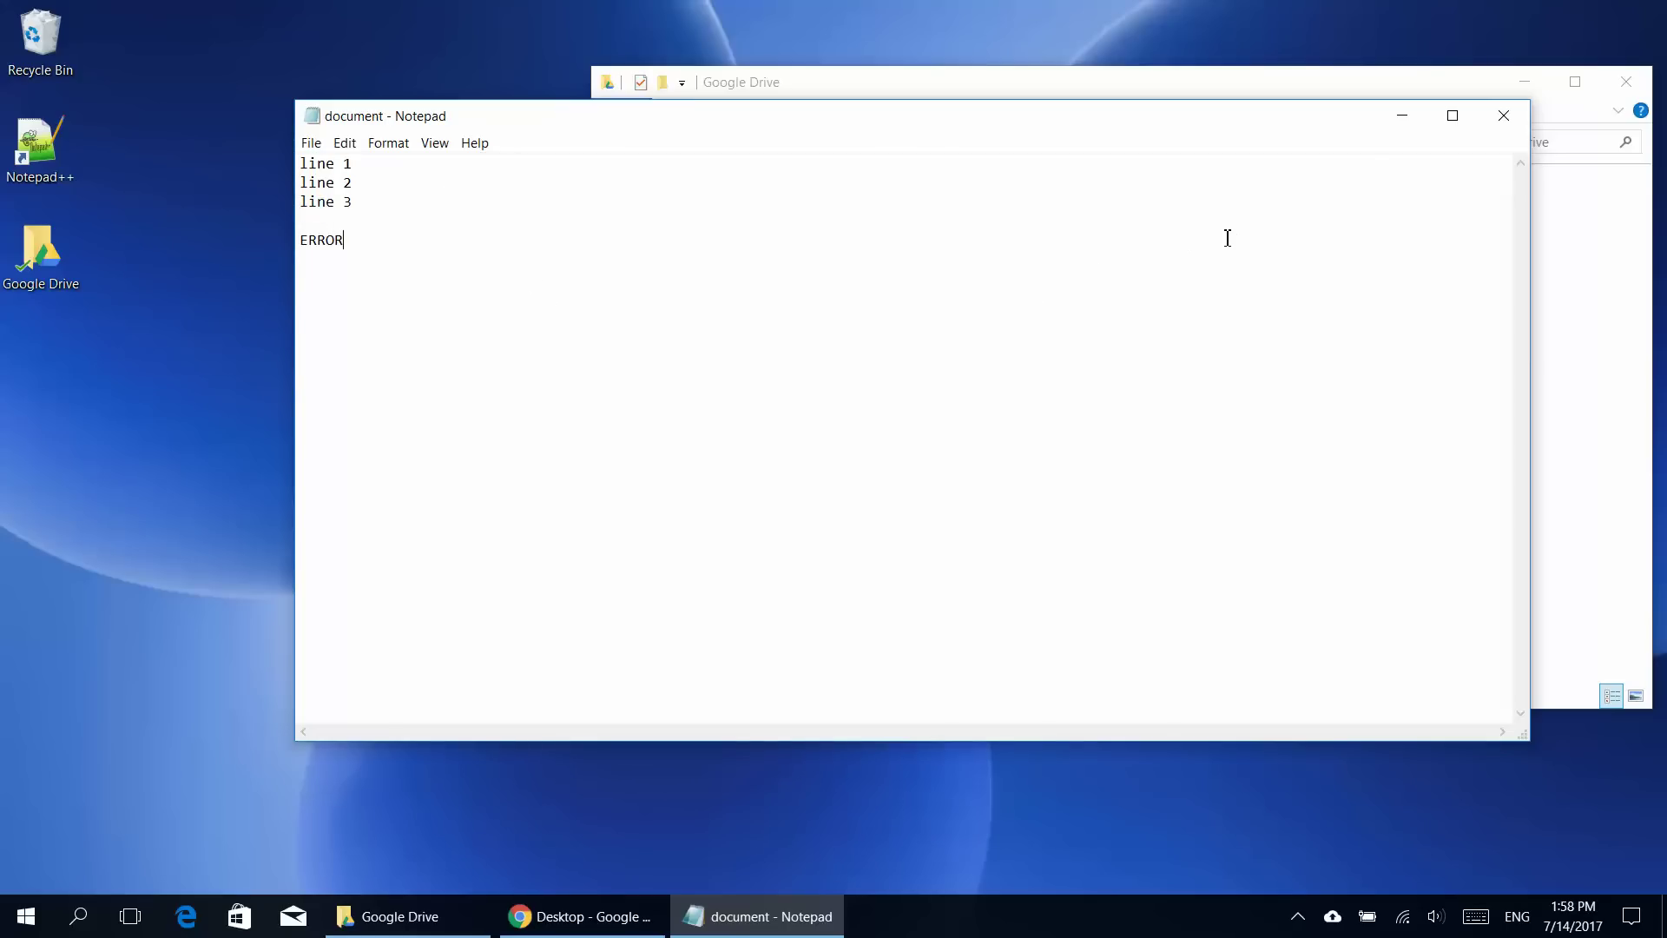
pyautogui.click(1503, 116)
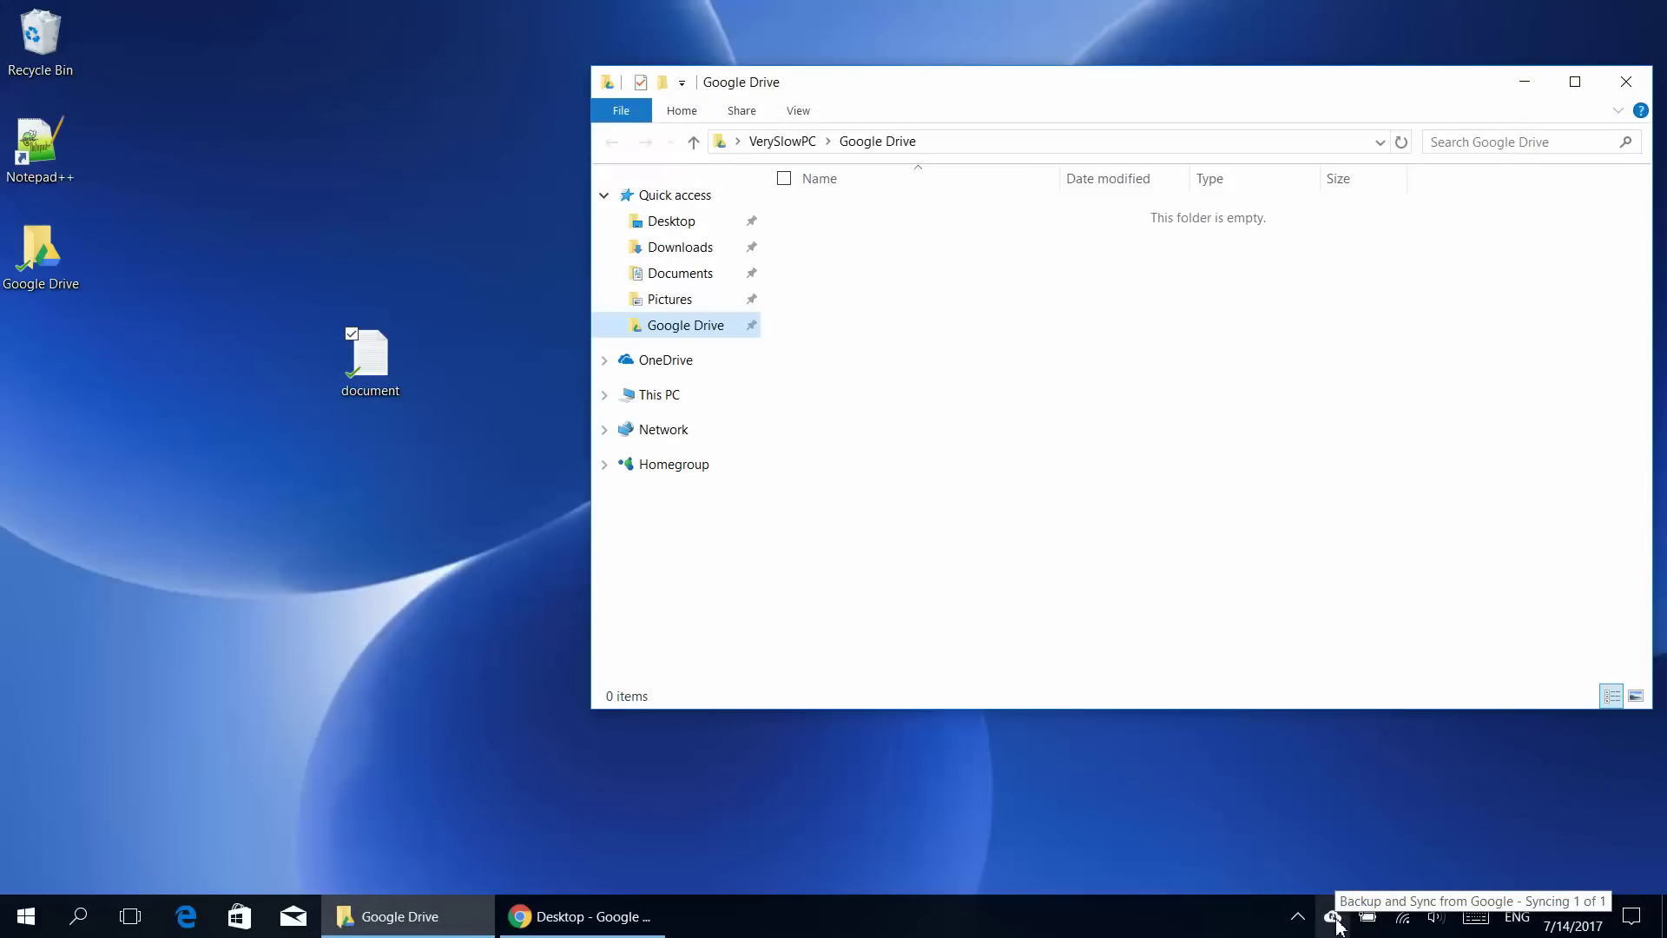
pyautogui.click(1334, 920)
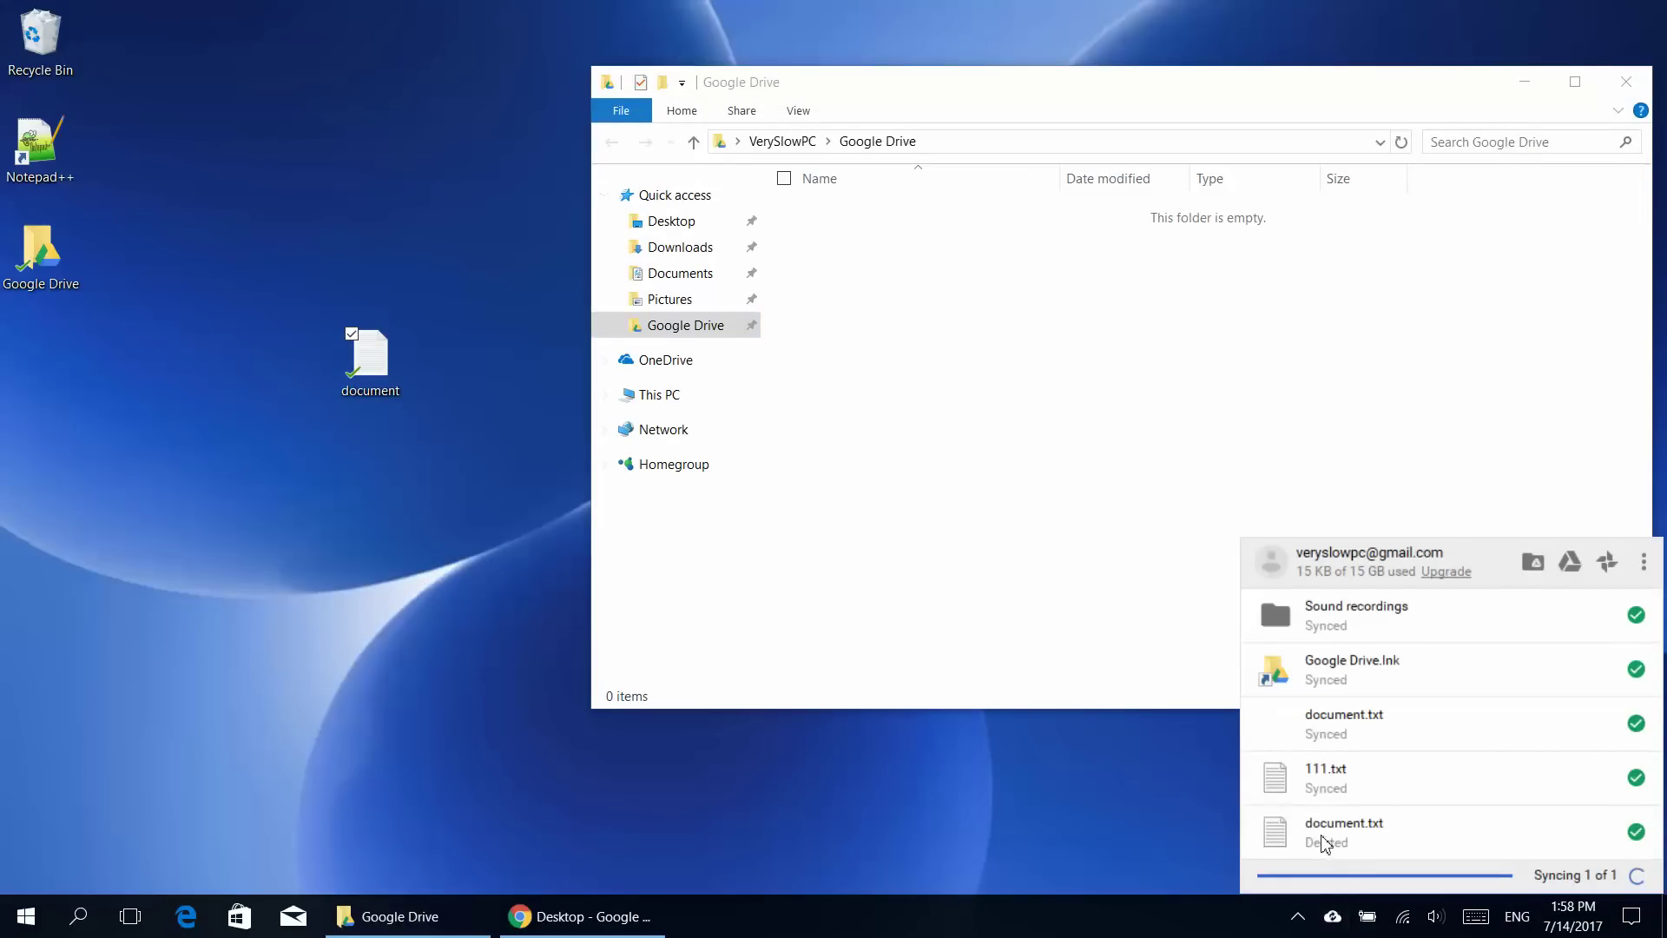
pyautogui.click(574, 918)
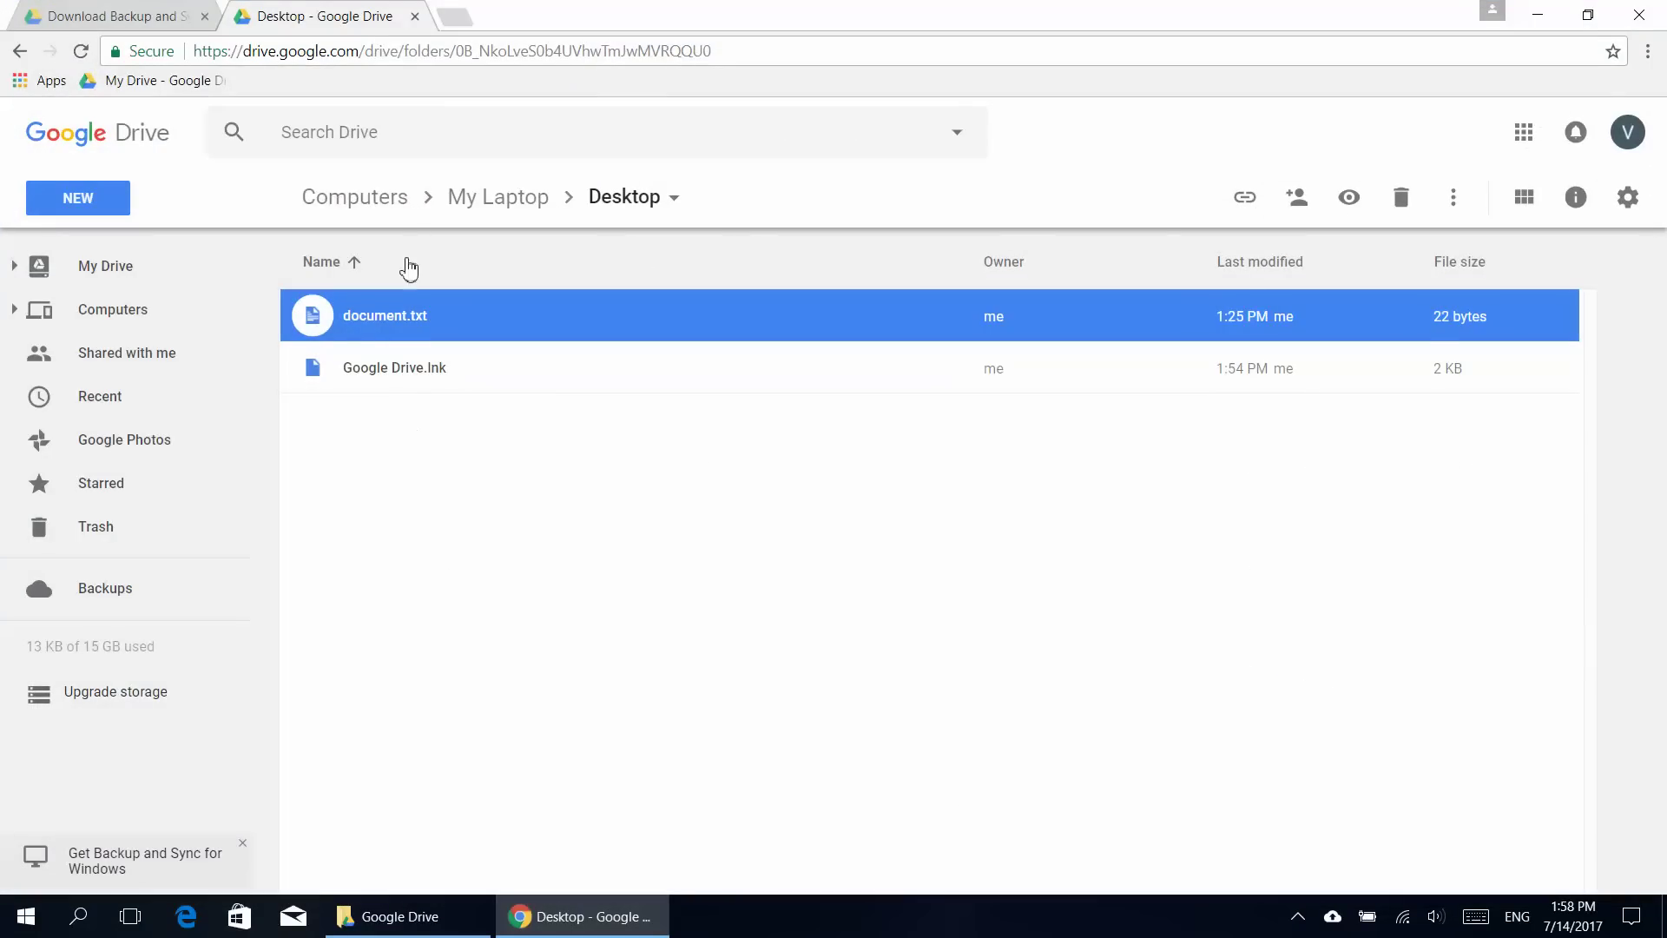
# Preview and close document.txt, then compare Drive's Desktop folder with the desktop document icon
pyautogui.doubleClick(389, 314)
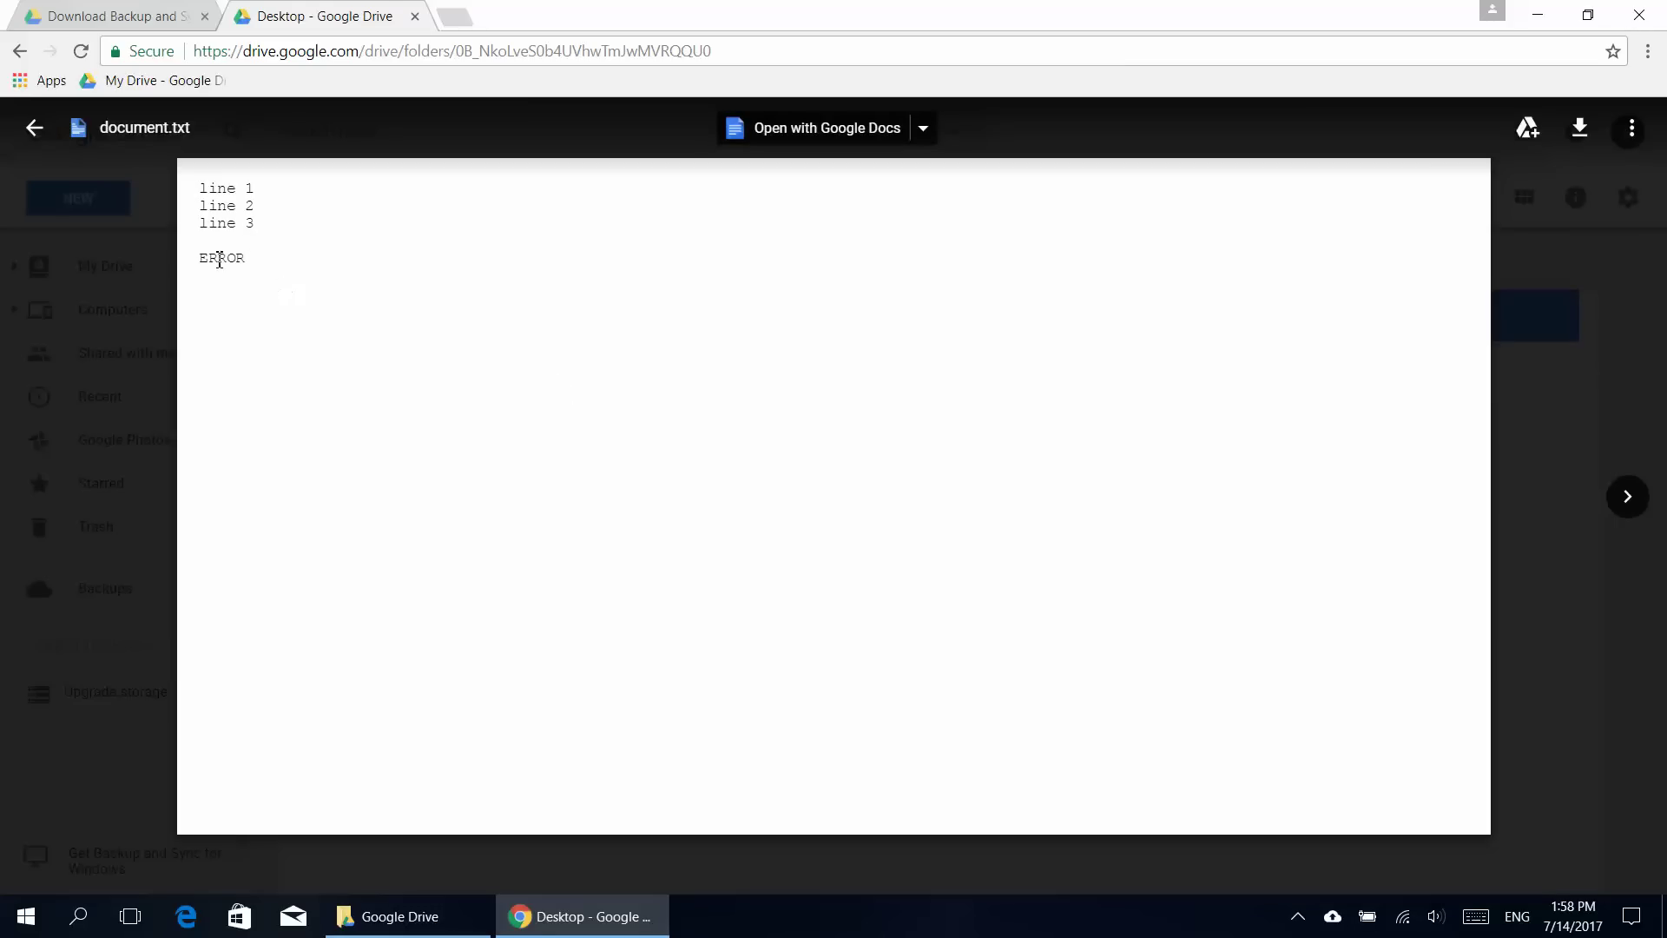
pyautogui.click(1541, 342)
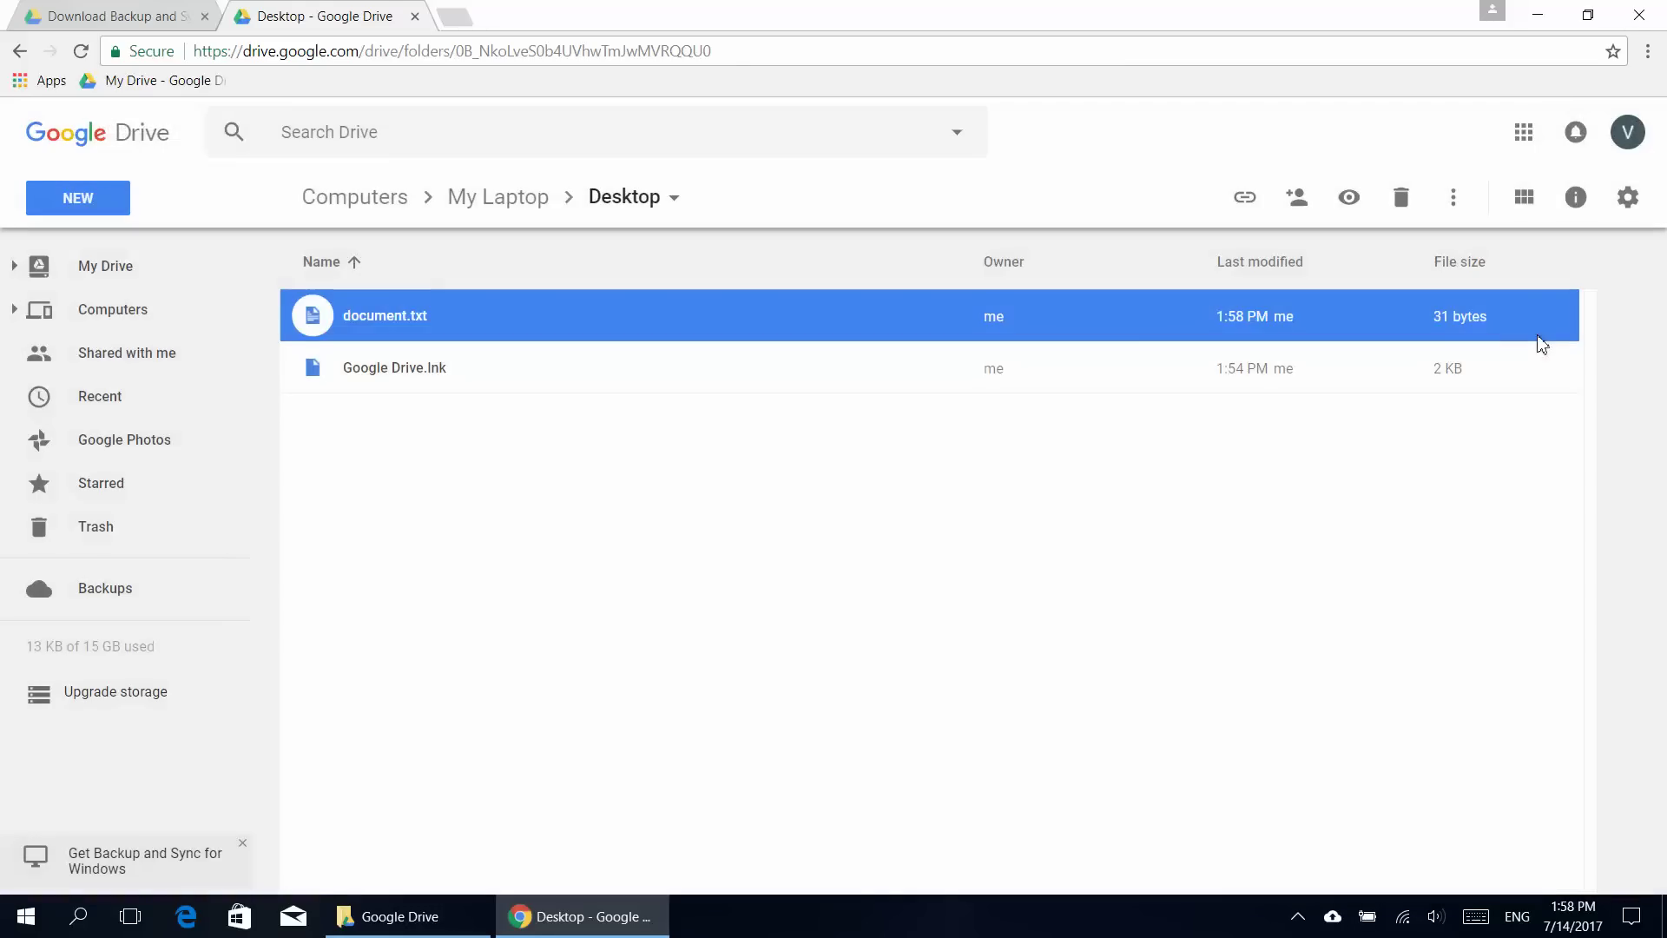
pyautogui.click(579, 916)
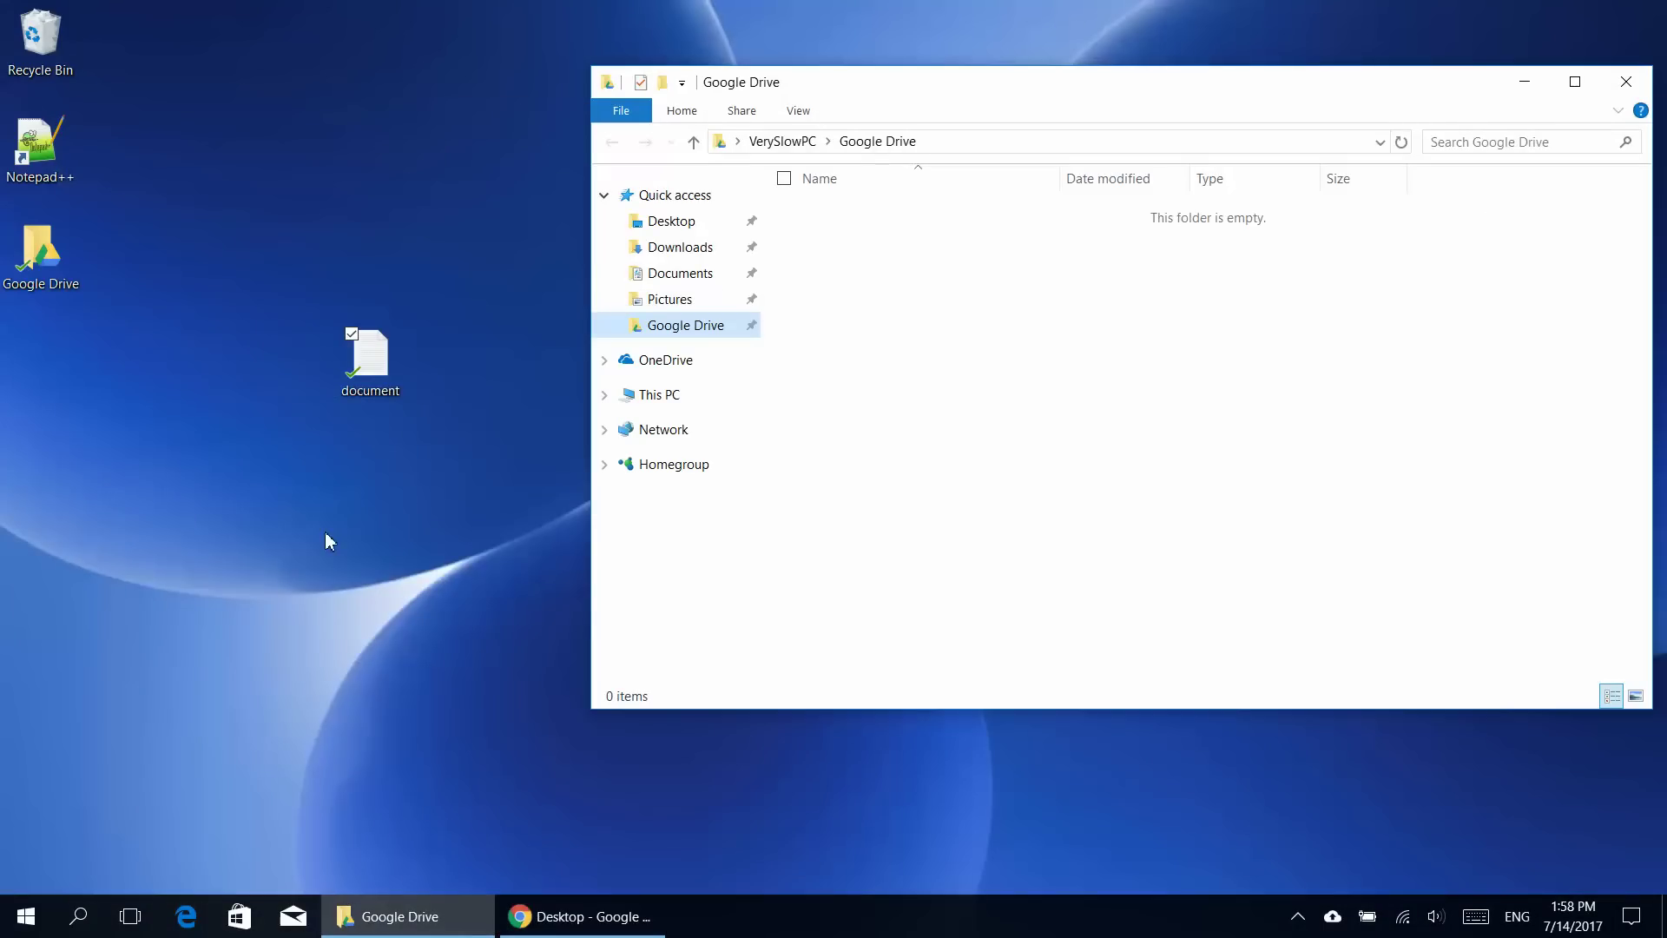
pyautogui.click(580, 916)
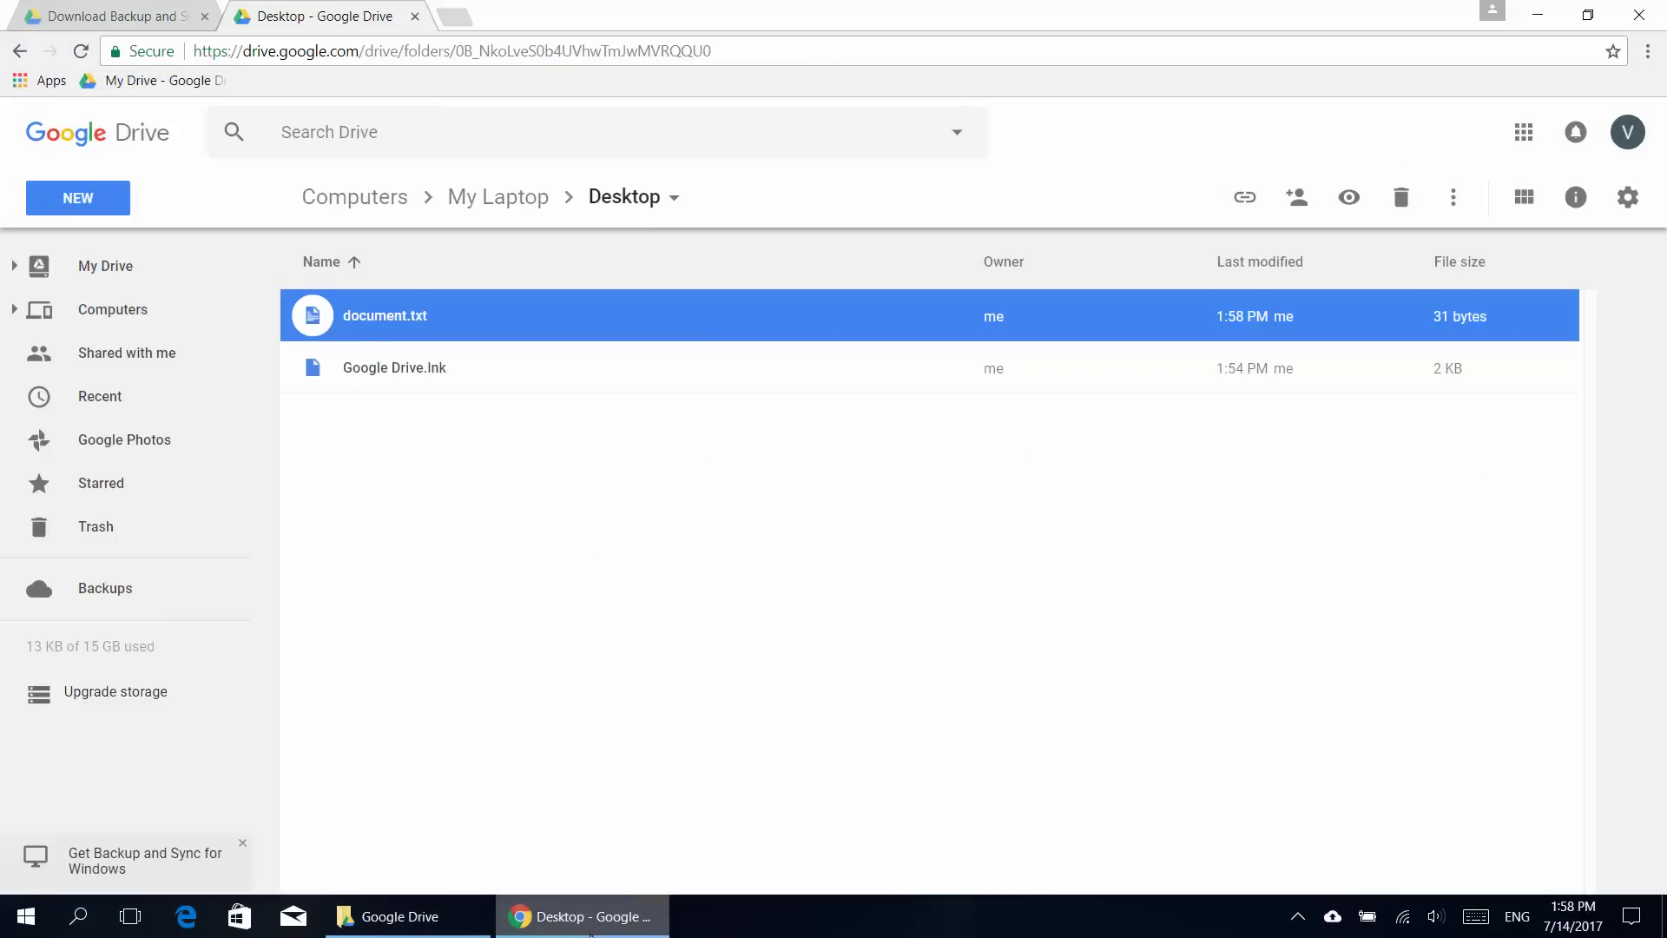
pyautogui.click(580, 916)
pyautogui.moveTo(289, 308); pyautogui.dragTo(437, 436)
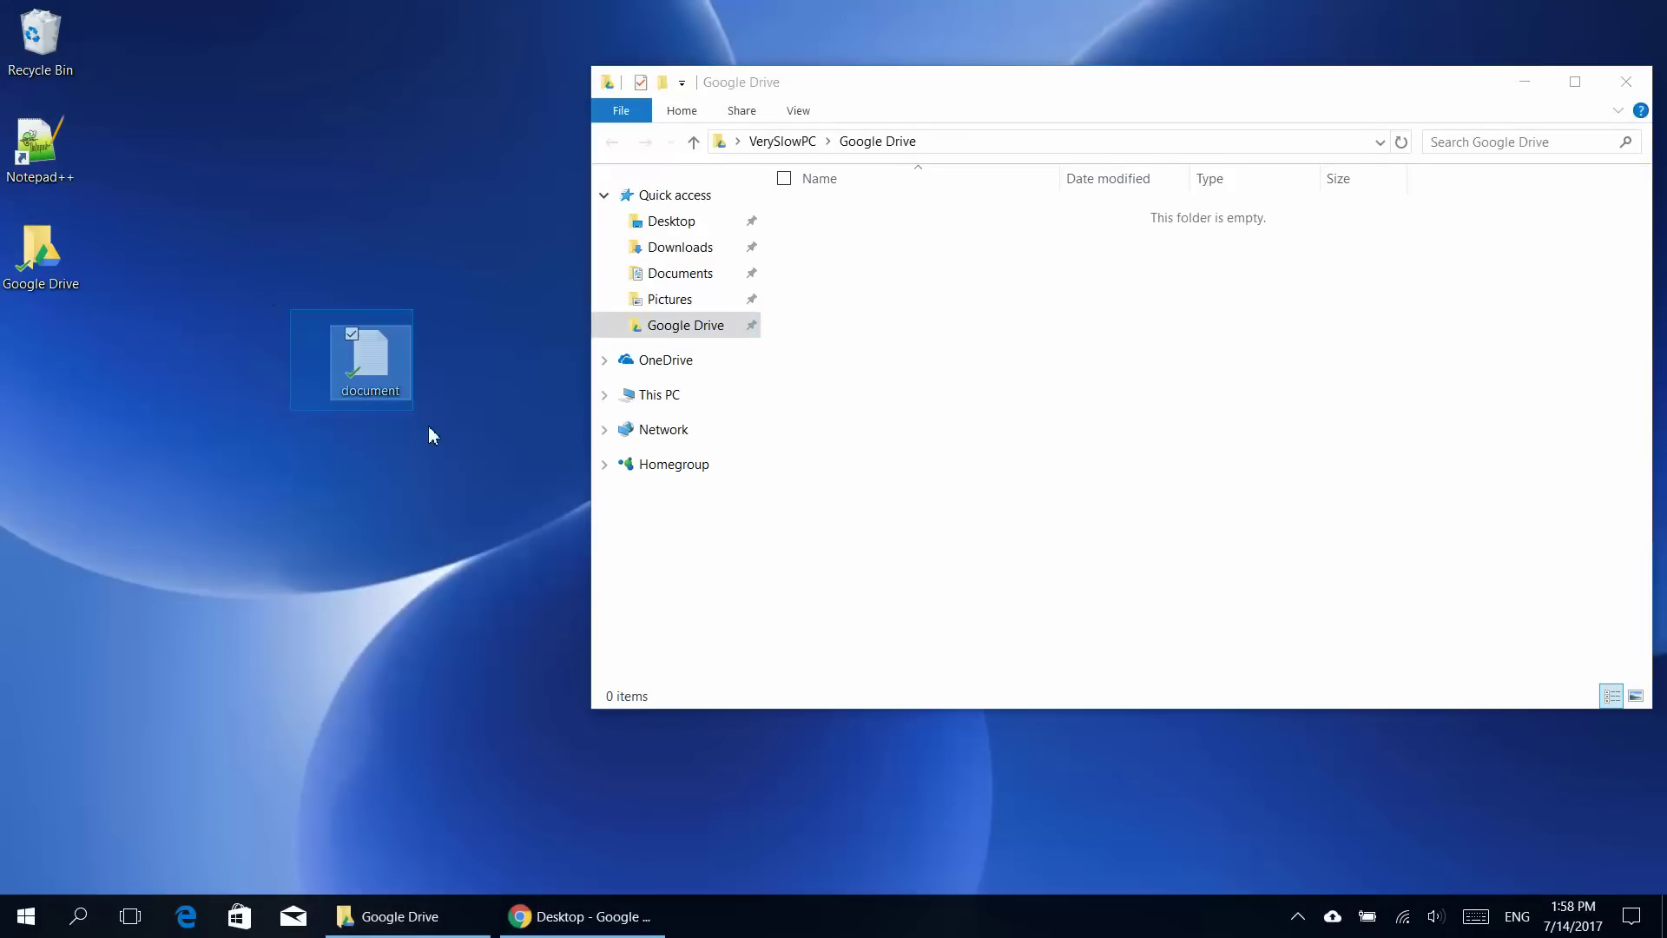
pyautogui.click(580, 916)
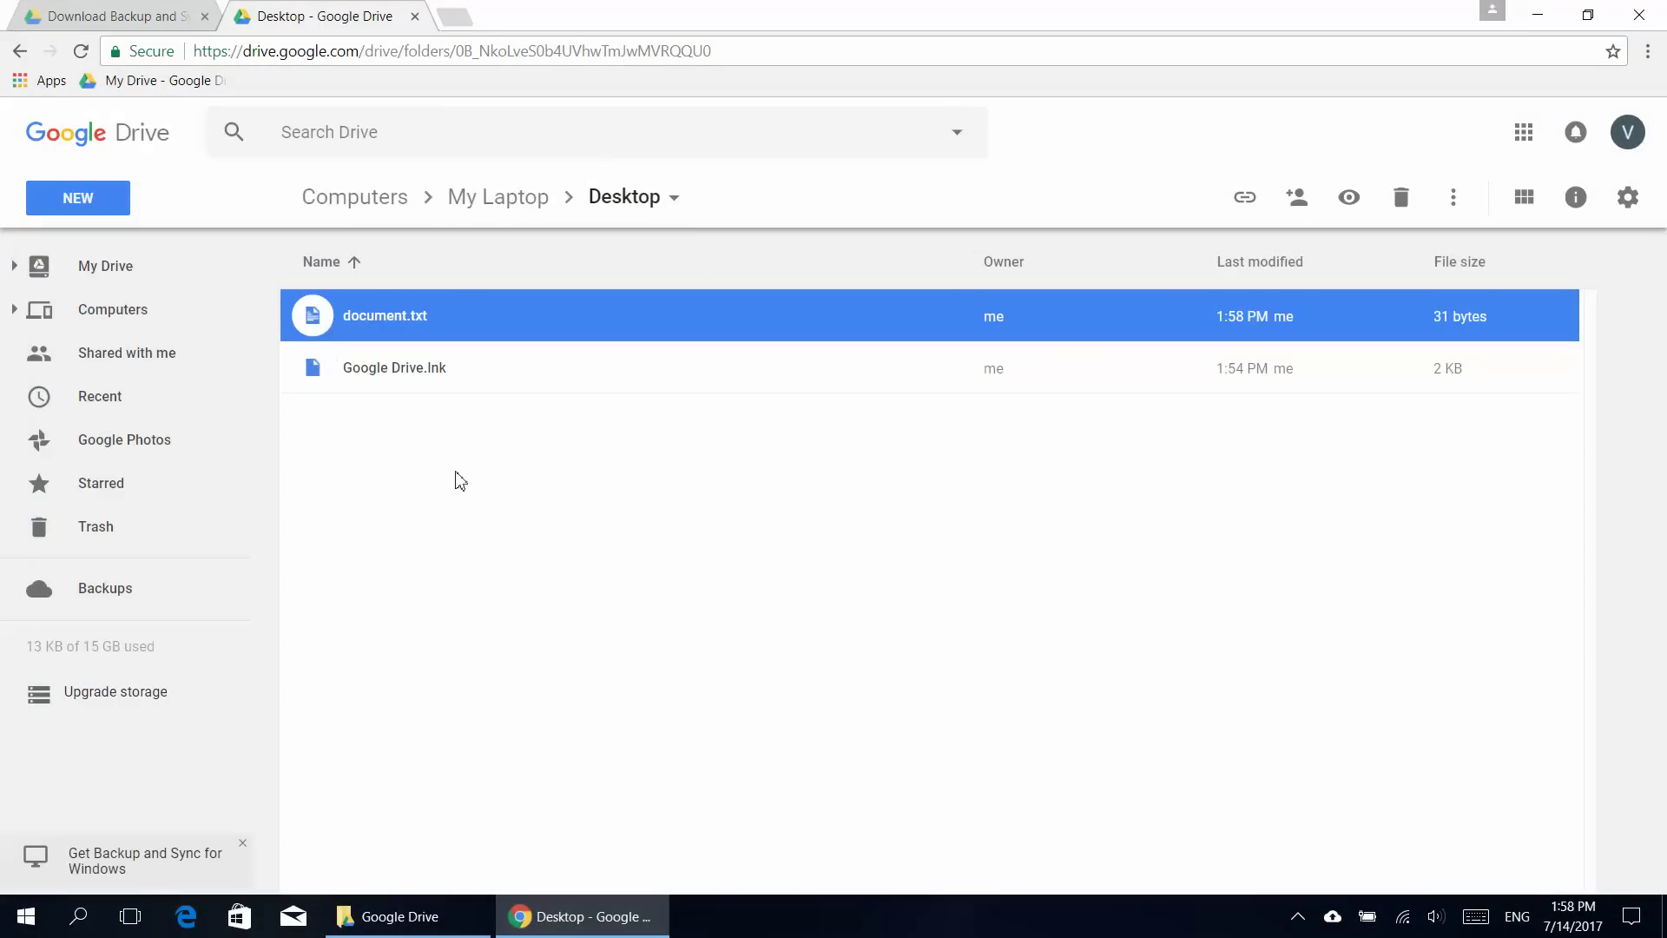
pyautogui.click(580, 915)
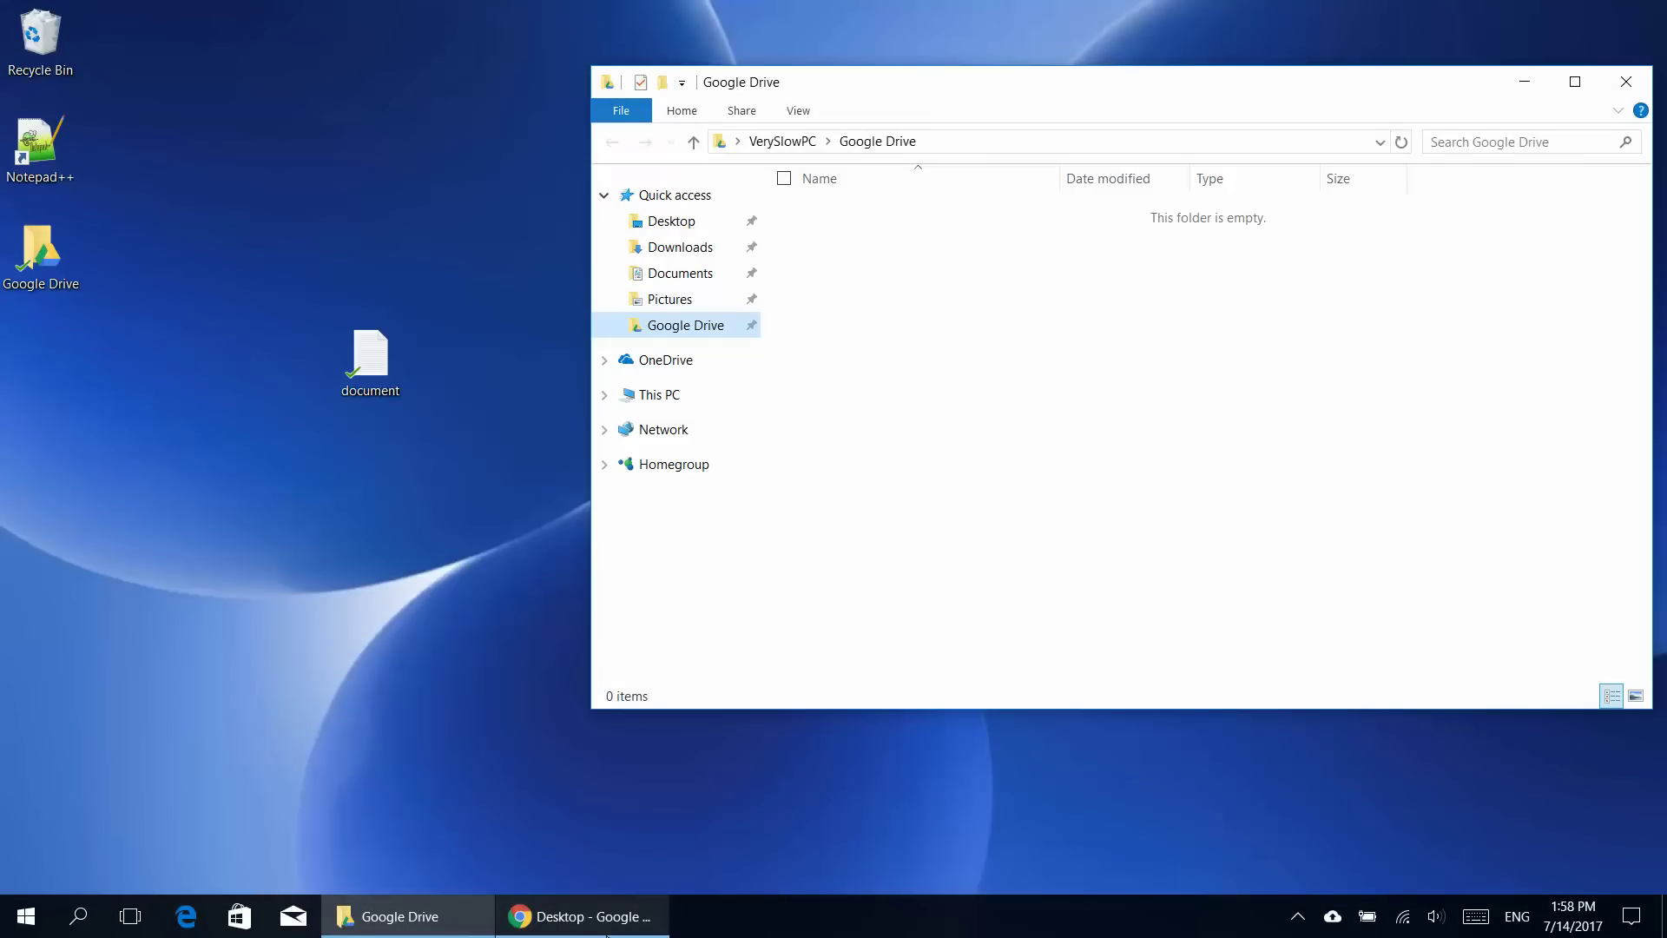
pyautogui.click(580, 916)
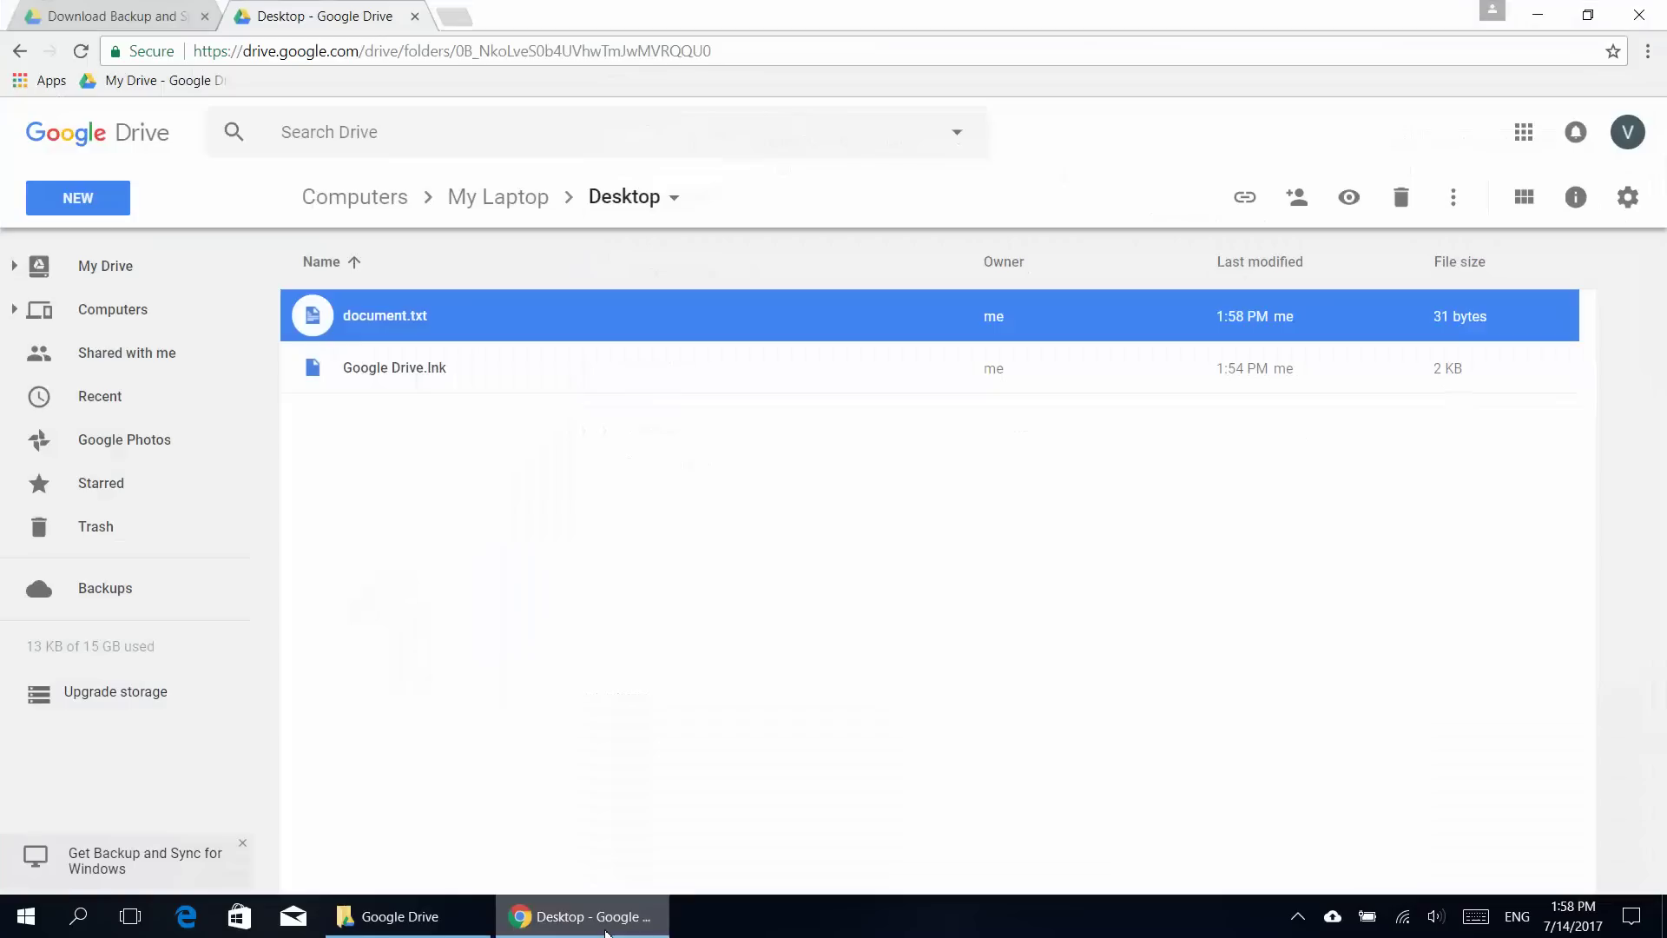
# Open Manage versions for document.txt, then download and view the current version
pyautogui.rightClick(427, 318)
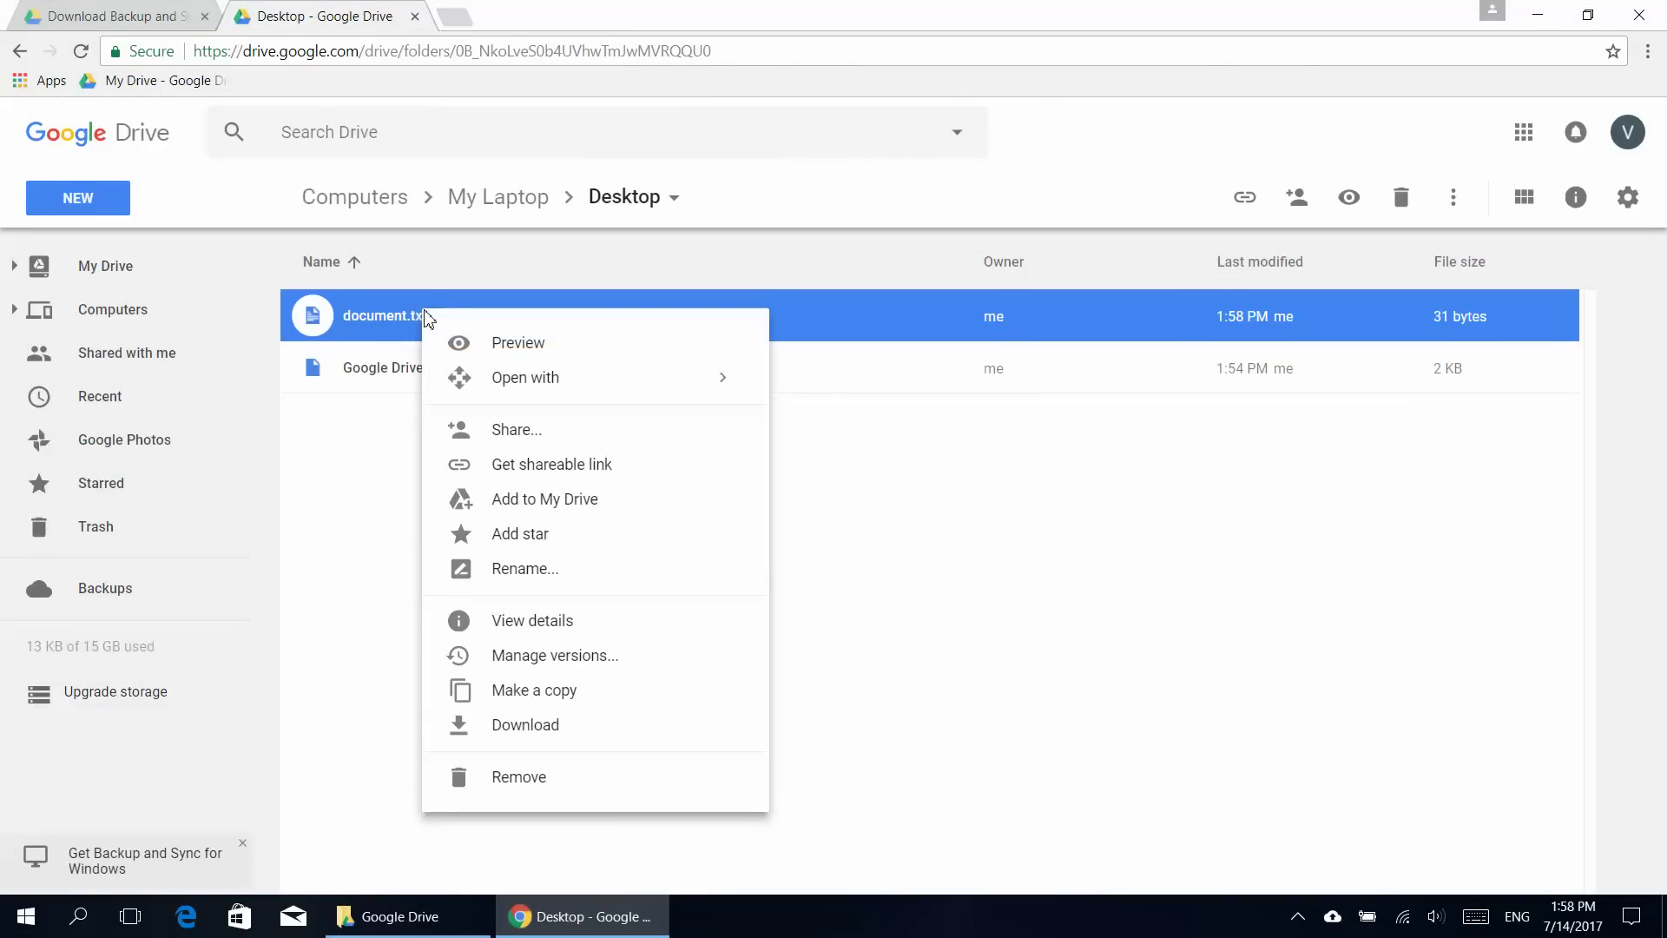
pyautogui.click(535, 662)
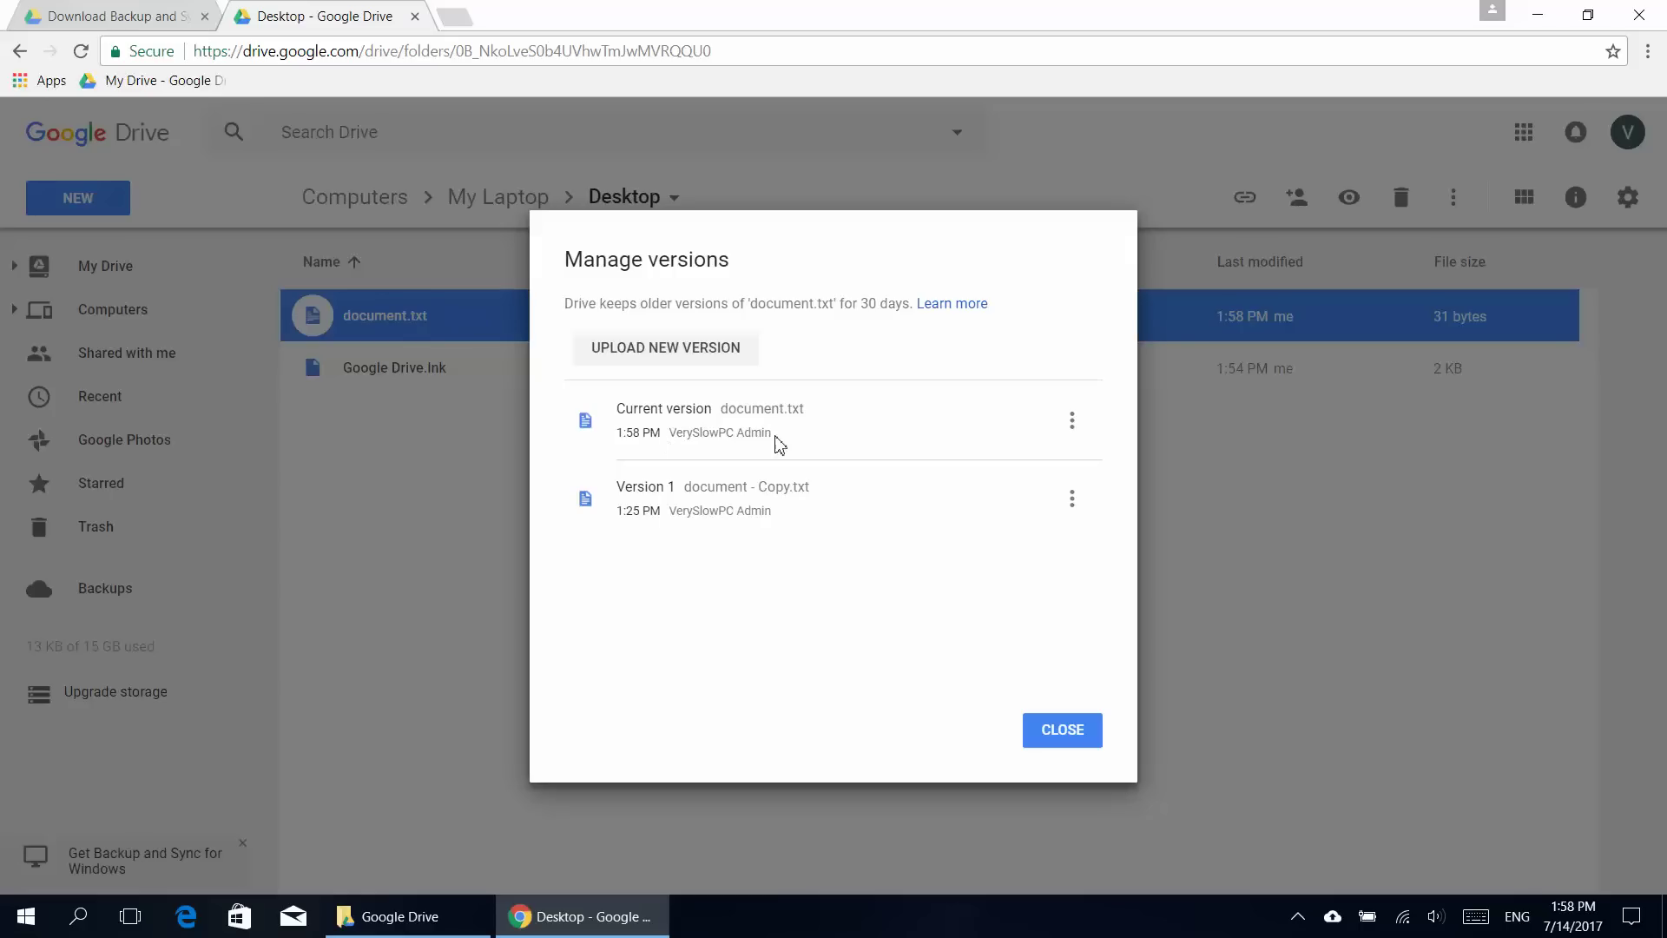
pyautogui.click(1071, 419)
pyautogui.click(869, 485)
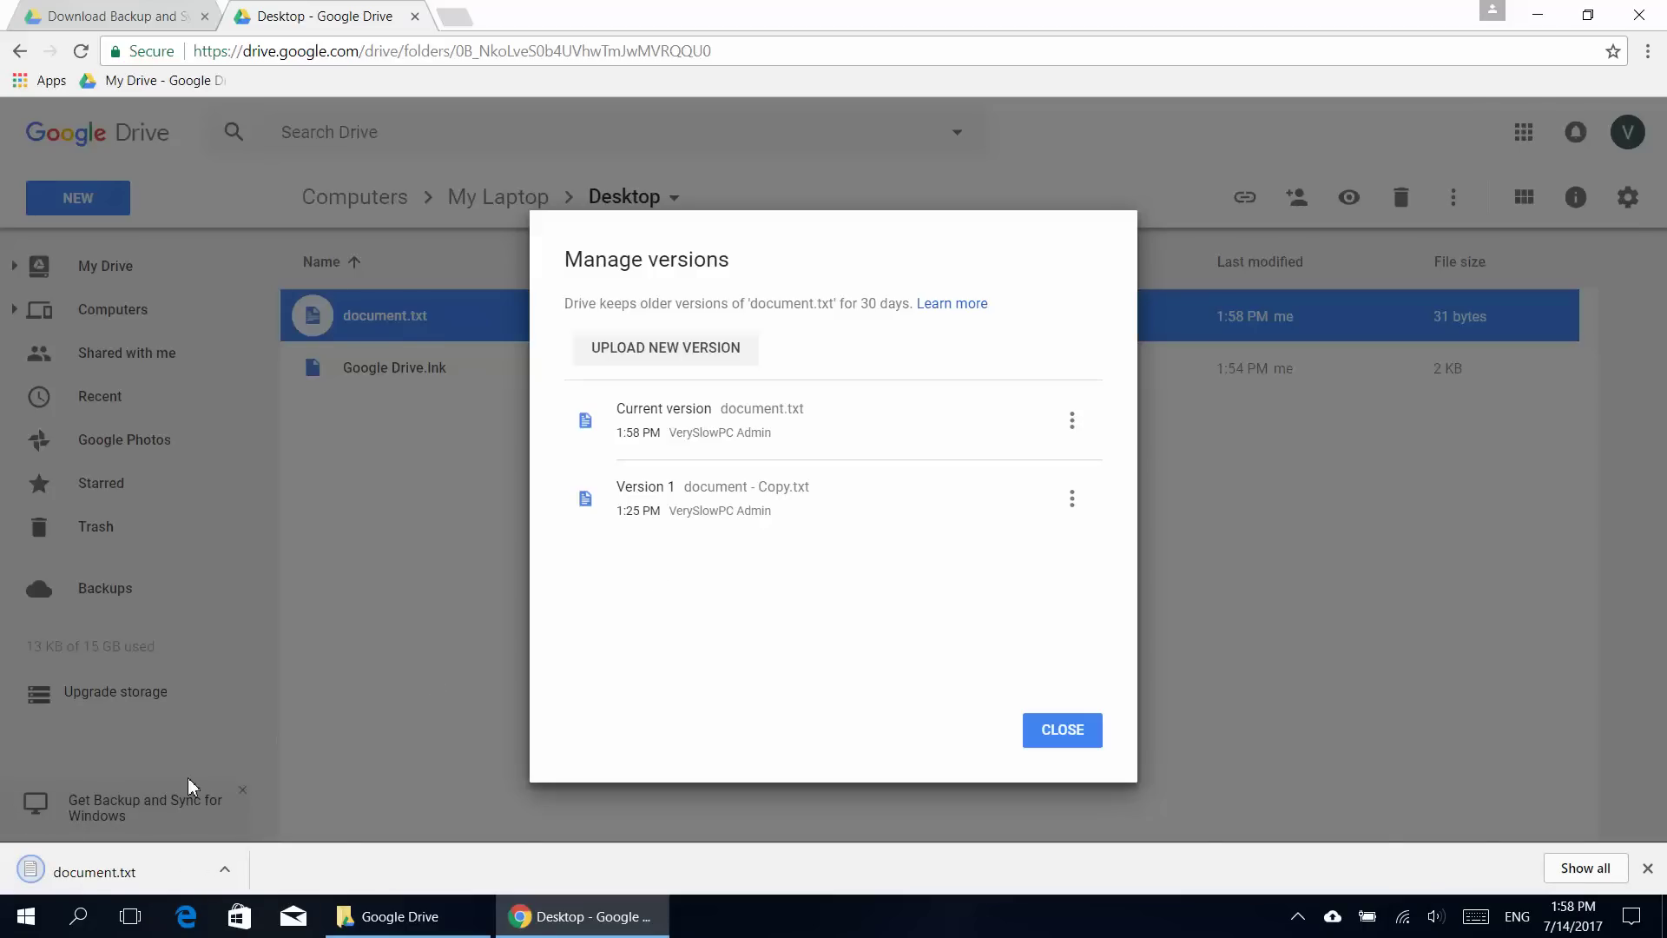
pyautogui.click(98, 872)
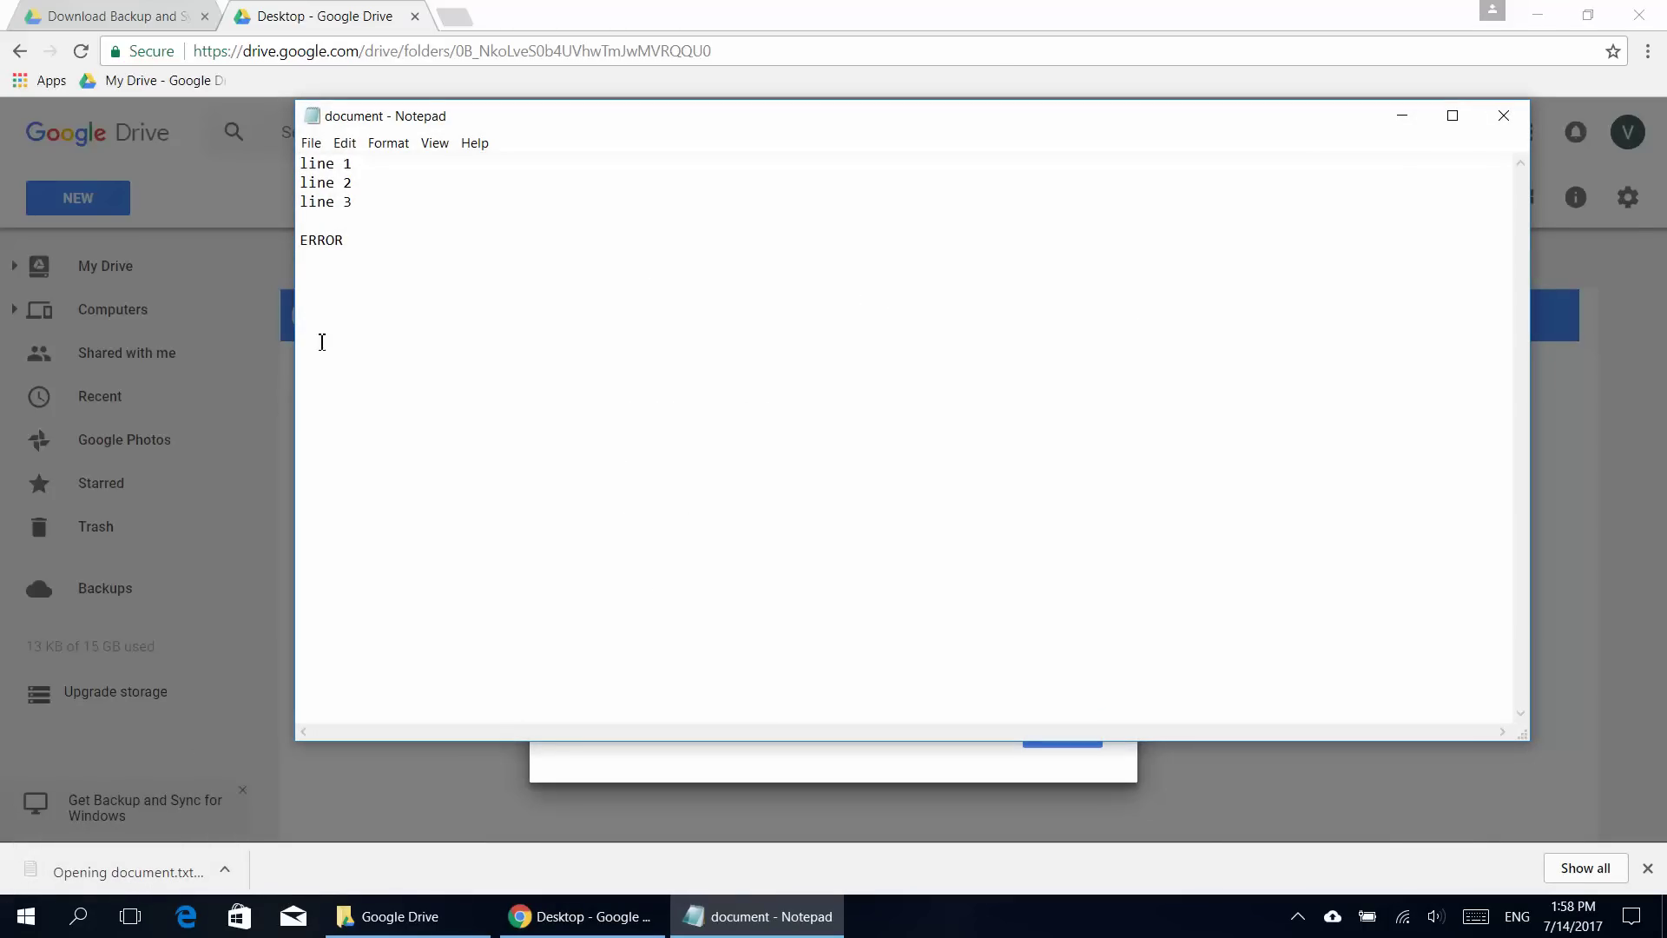
pyautogui.click(1503, 115)
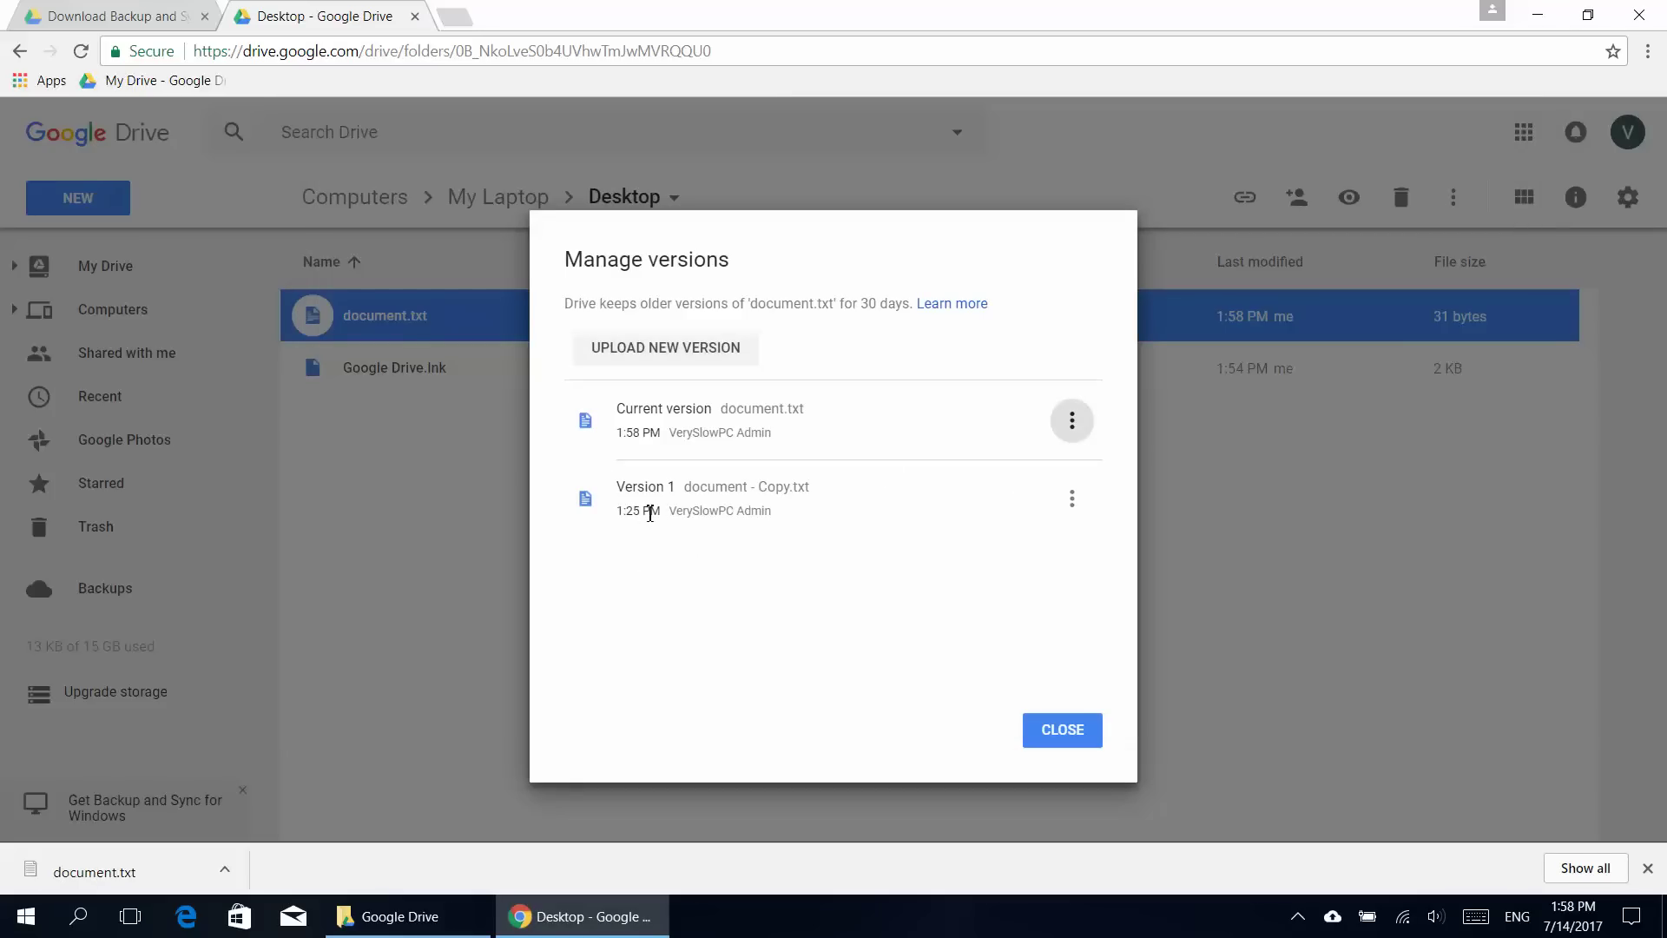
# Download Version 1 of document.txt and check its original three lines
pyautogui.click(1071, 500)
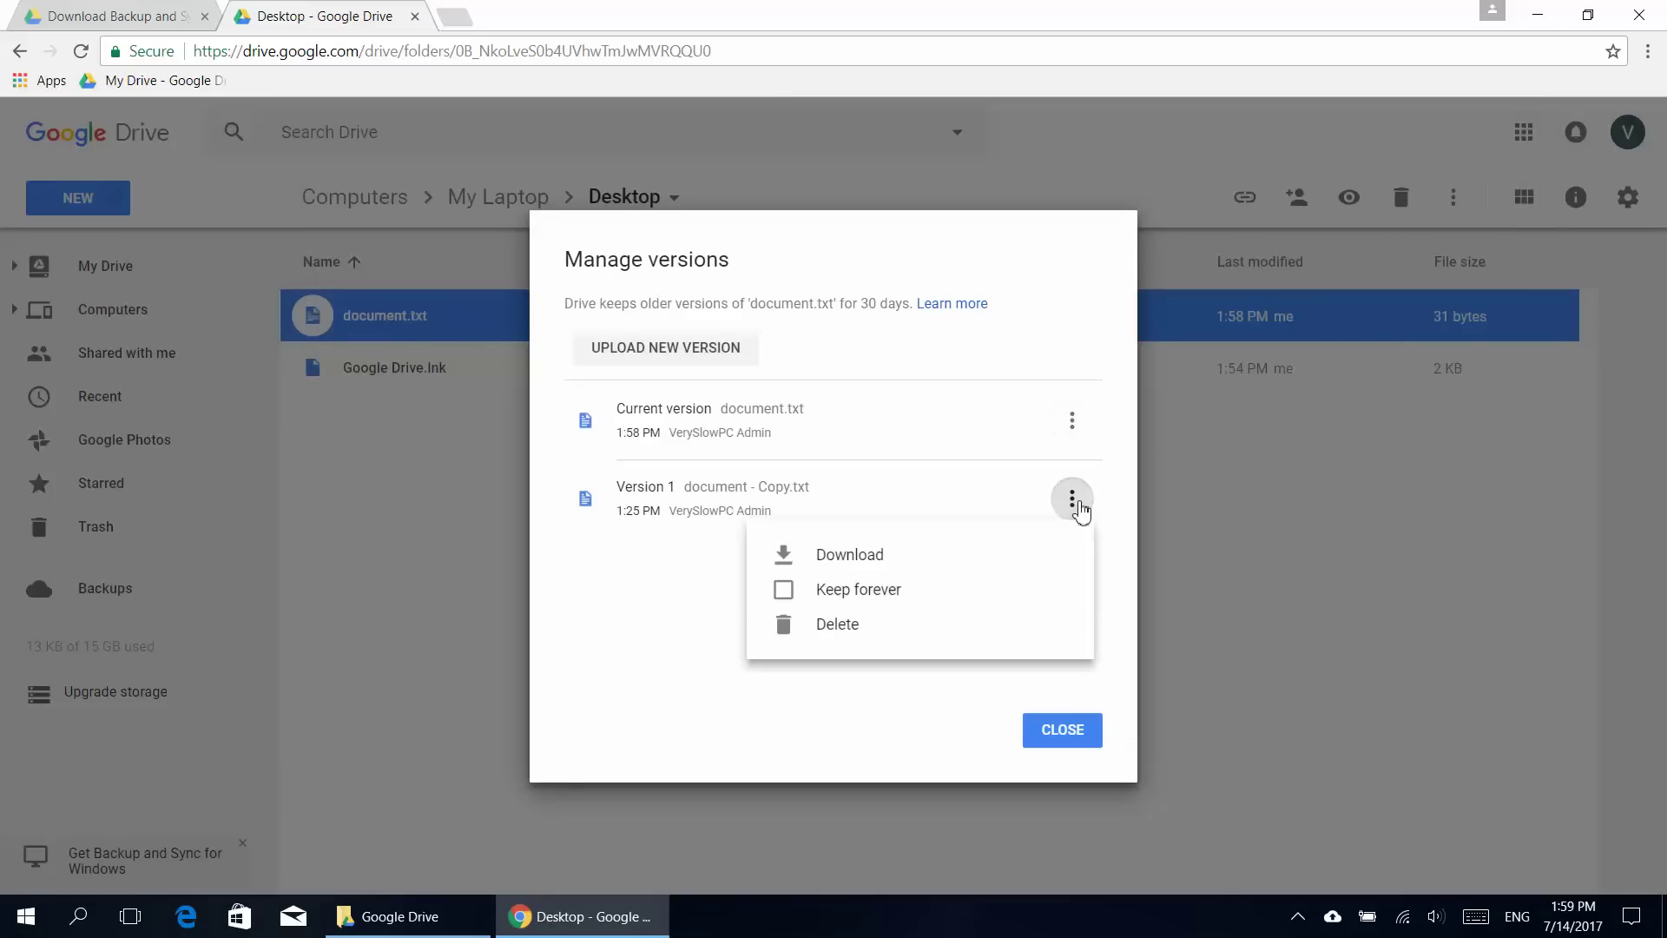
pyautogui.click(843, 557)
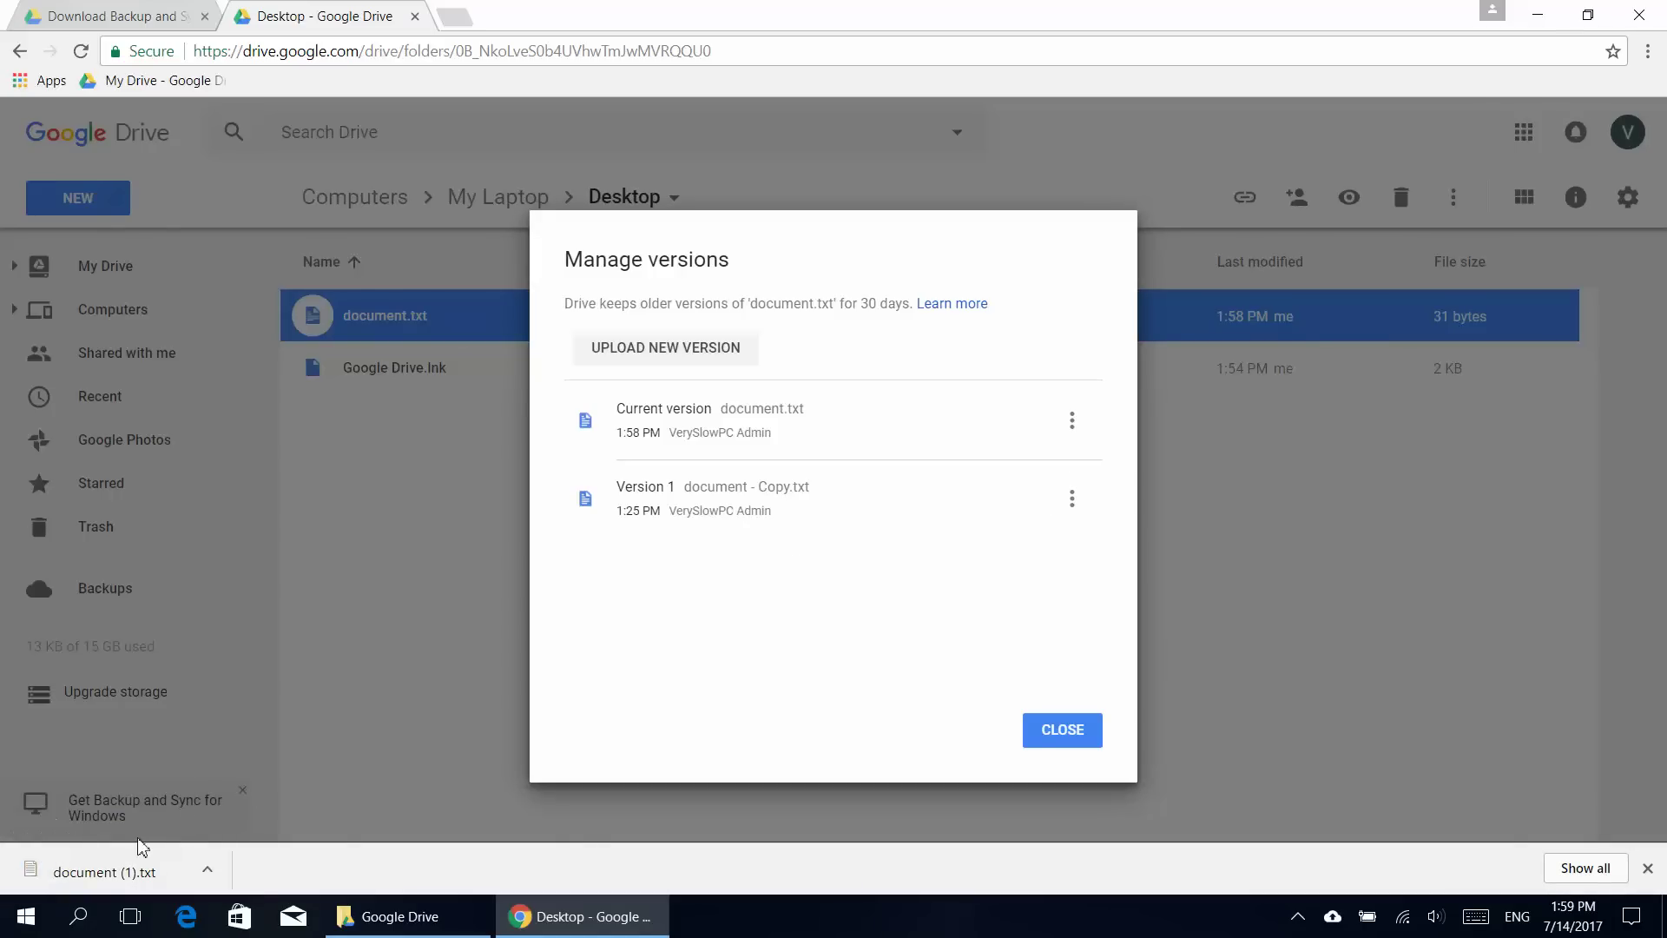
pyautogui.click(96, 873)
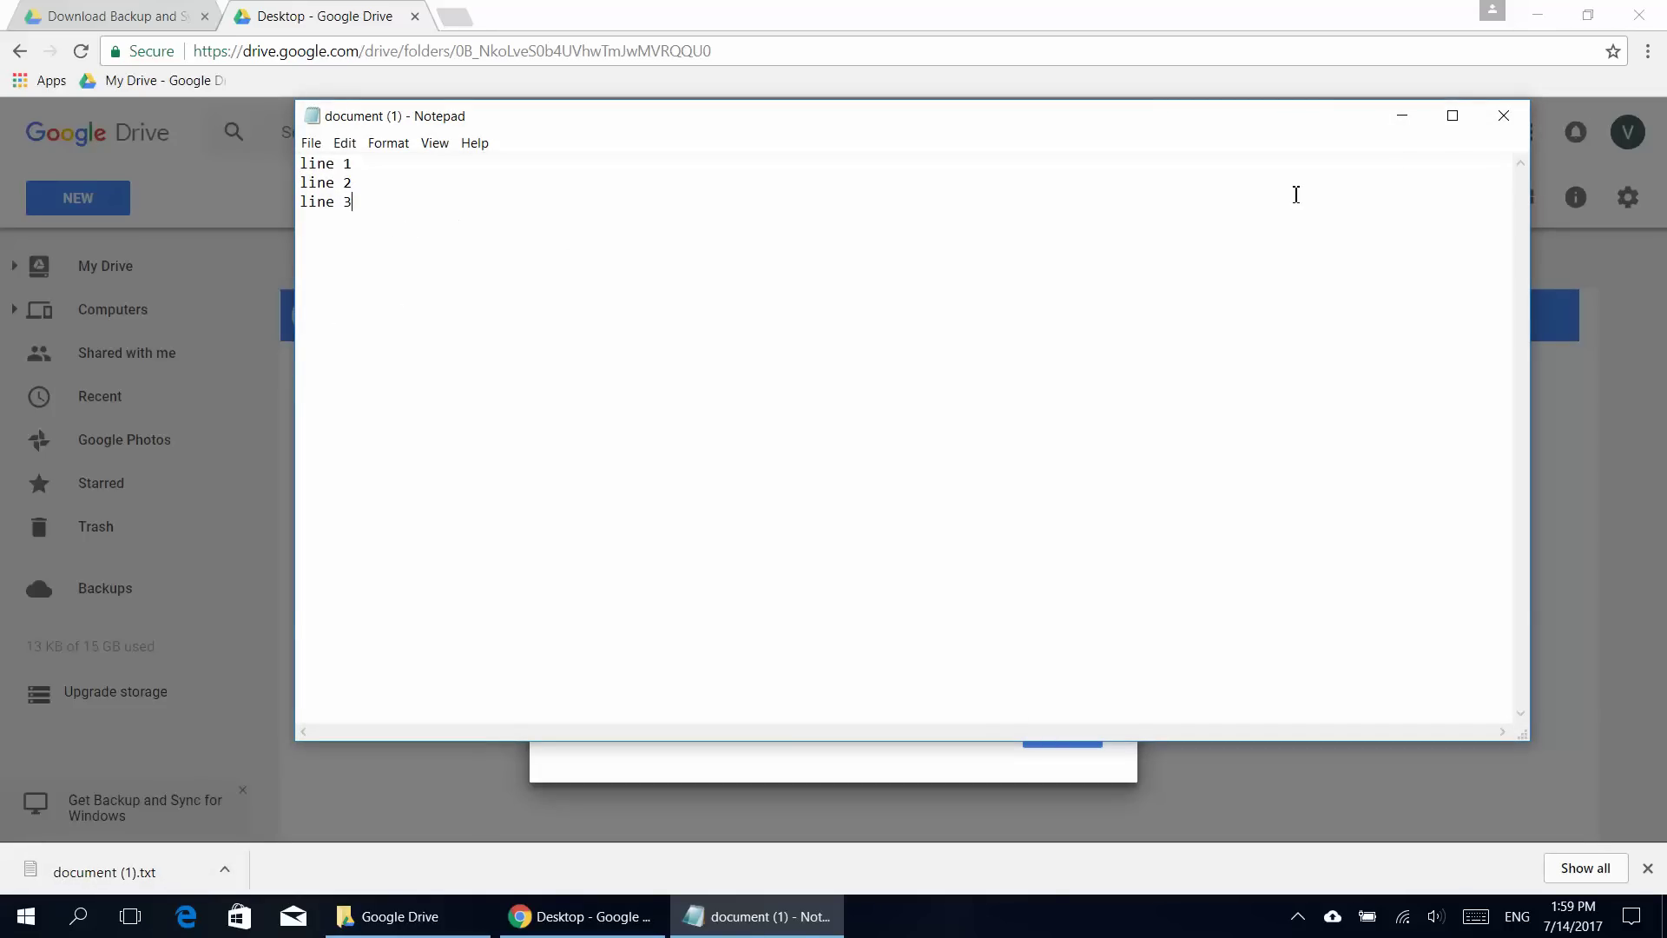
pyautogui.click(1503, 115)
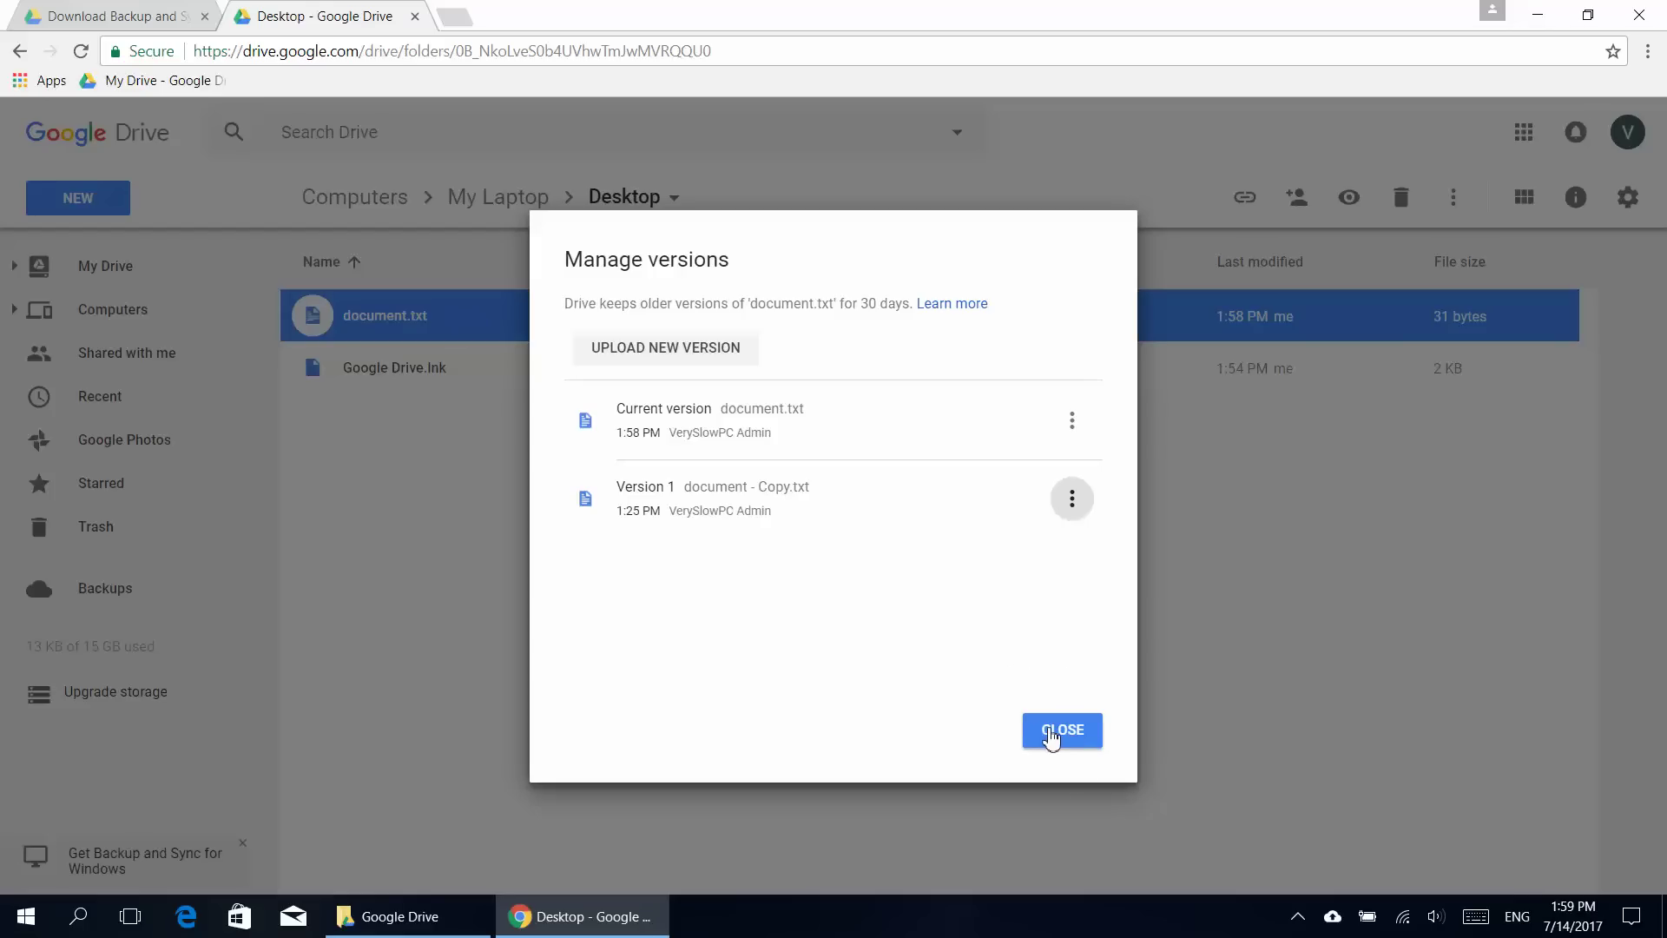
# Close the version history and show the Backup and Sync status panel
pyautogui.click(1060, 732)
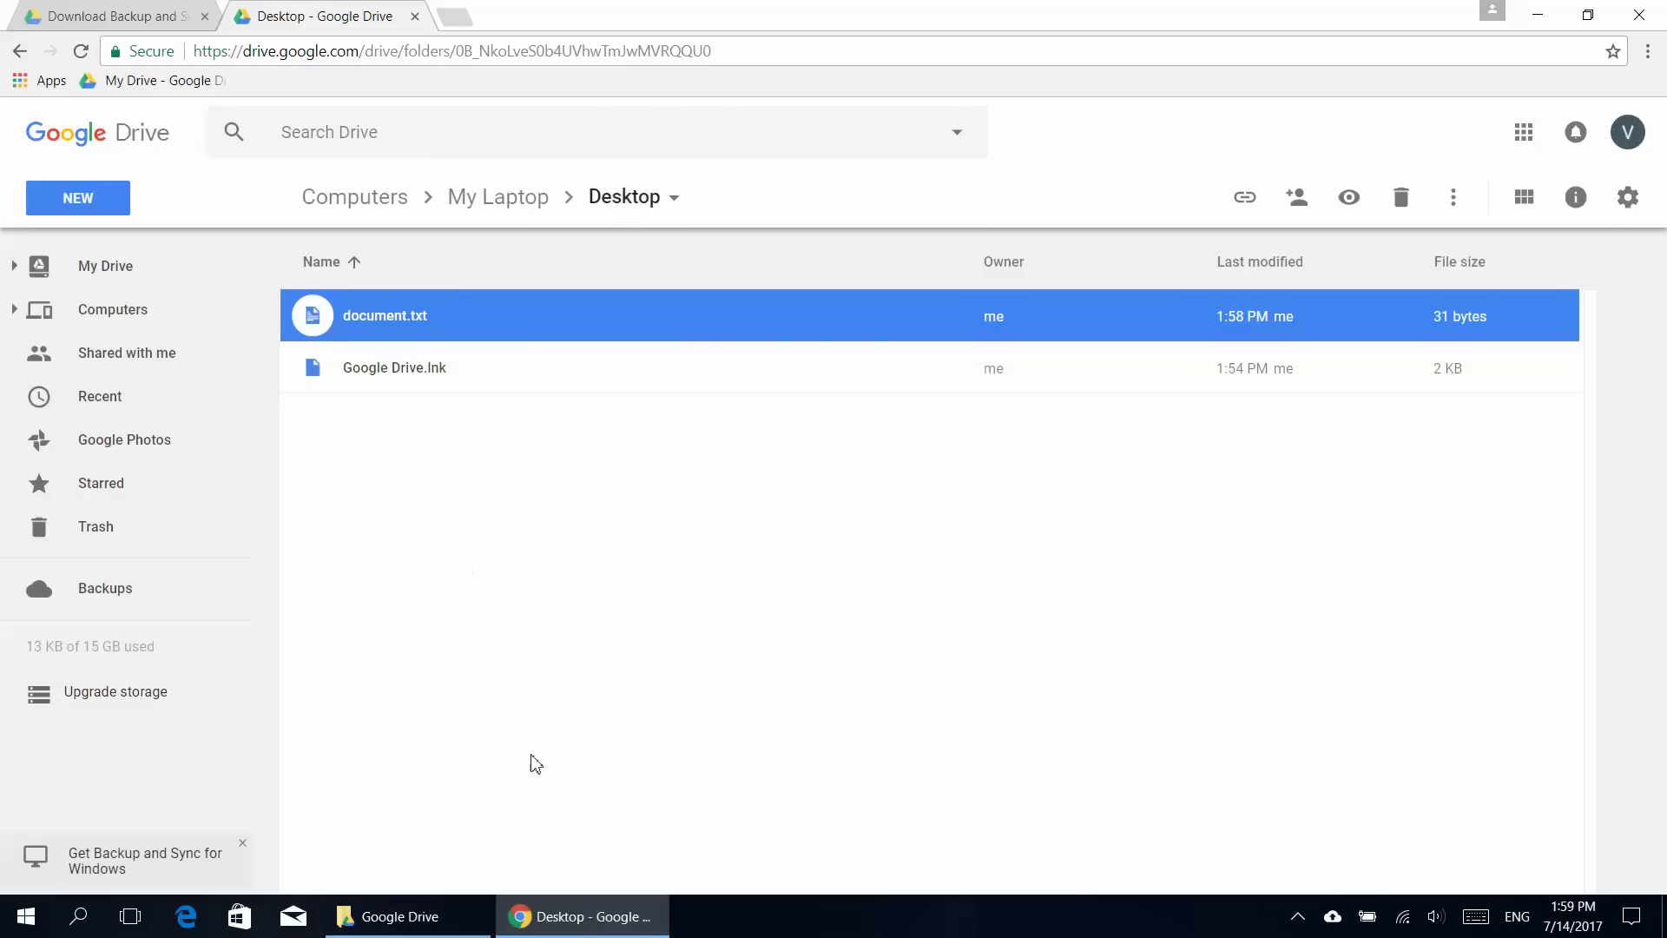
pyautogui.click(583, 916)
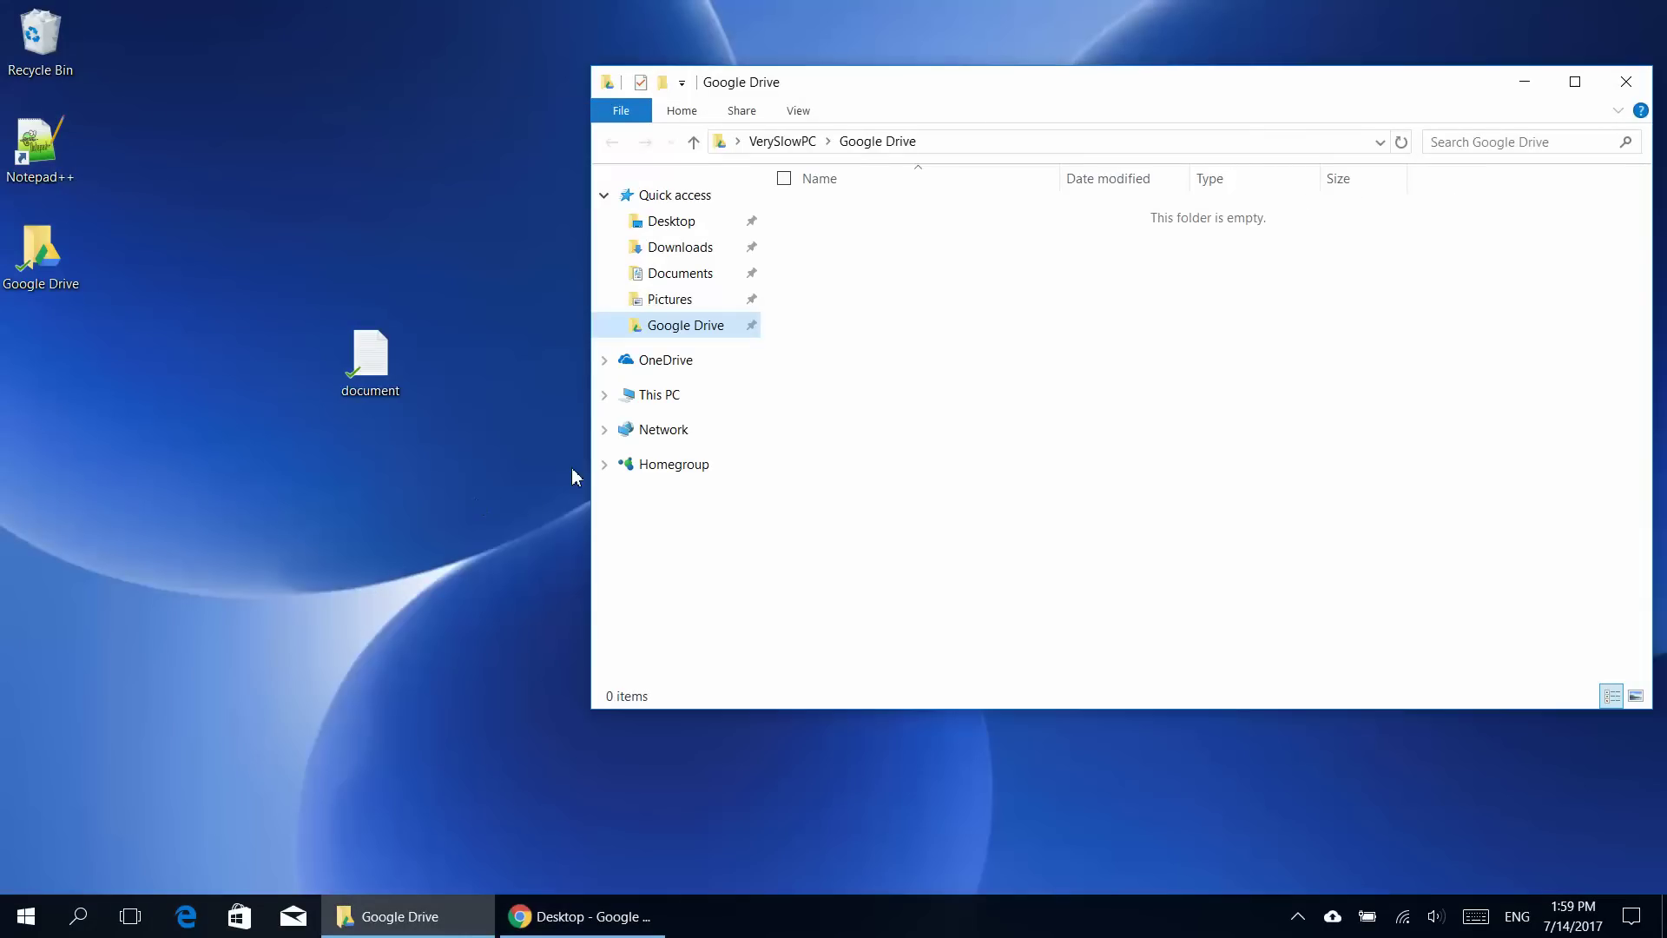
pyautogui.click(1338, 921)
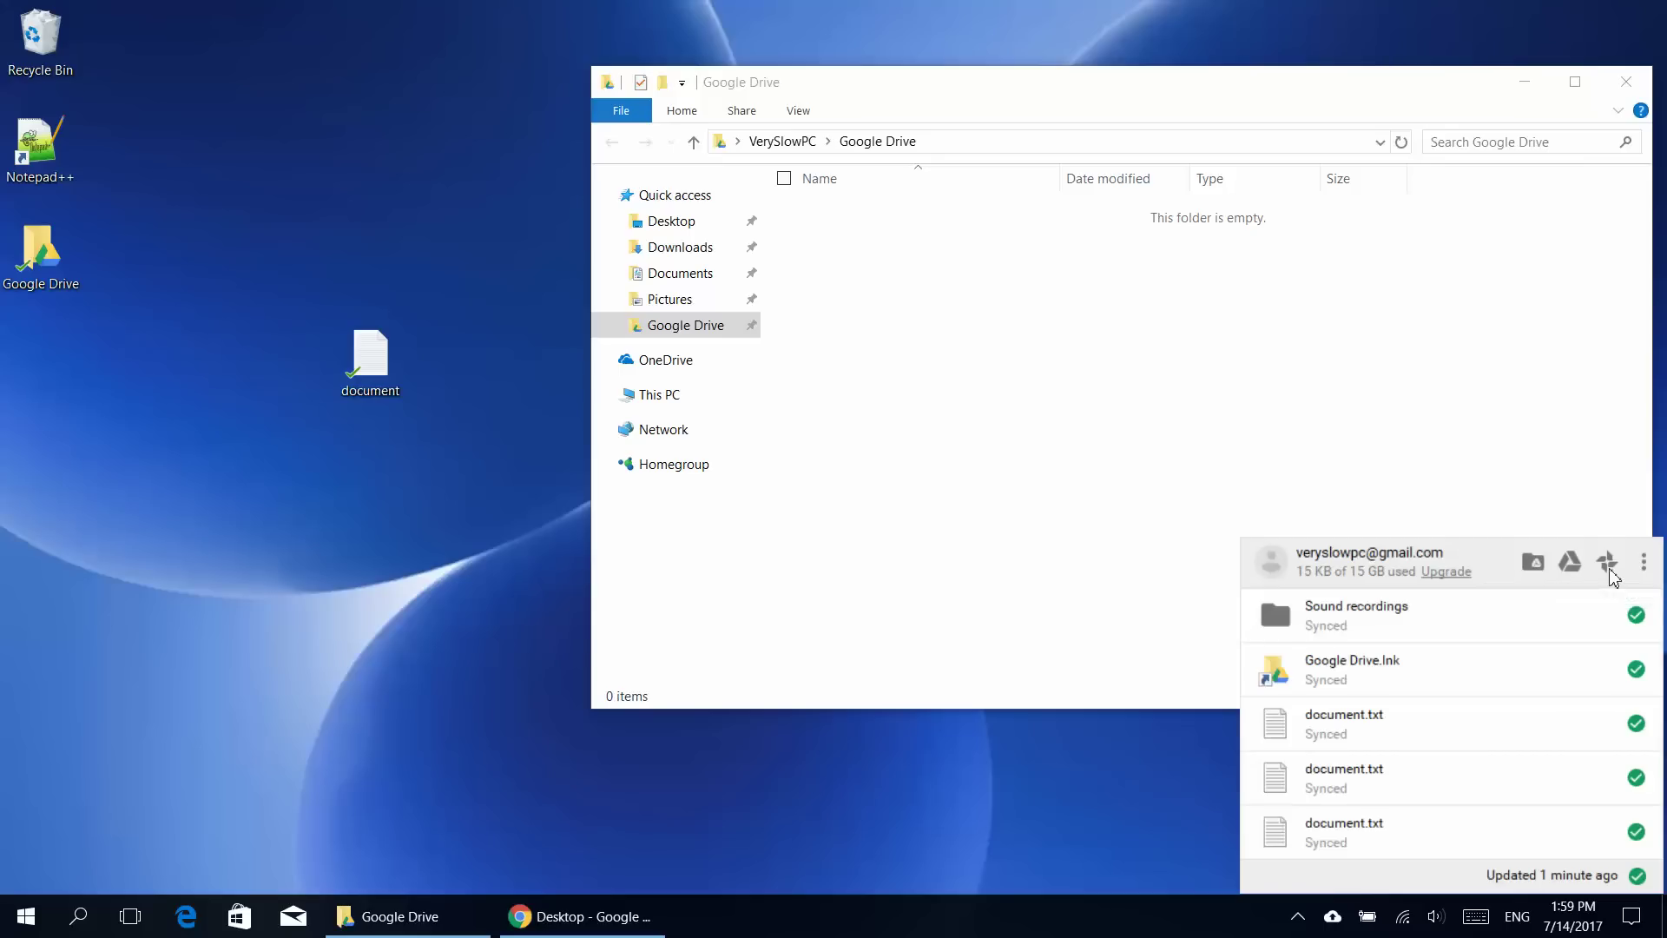
# Briefly open Drive web from the panel, then show the panel's options menu
pyautogui.click(1570, 563)
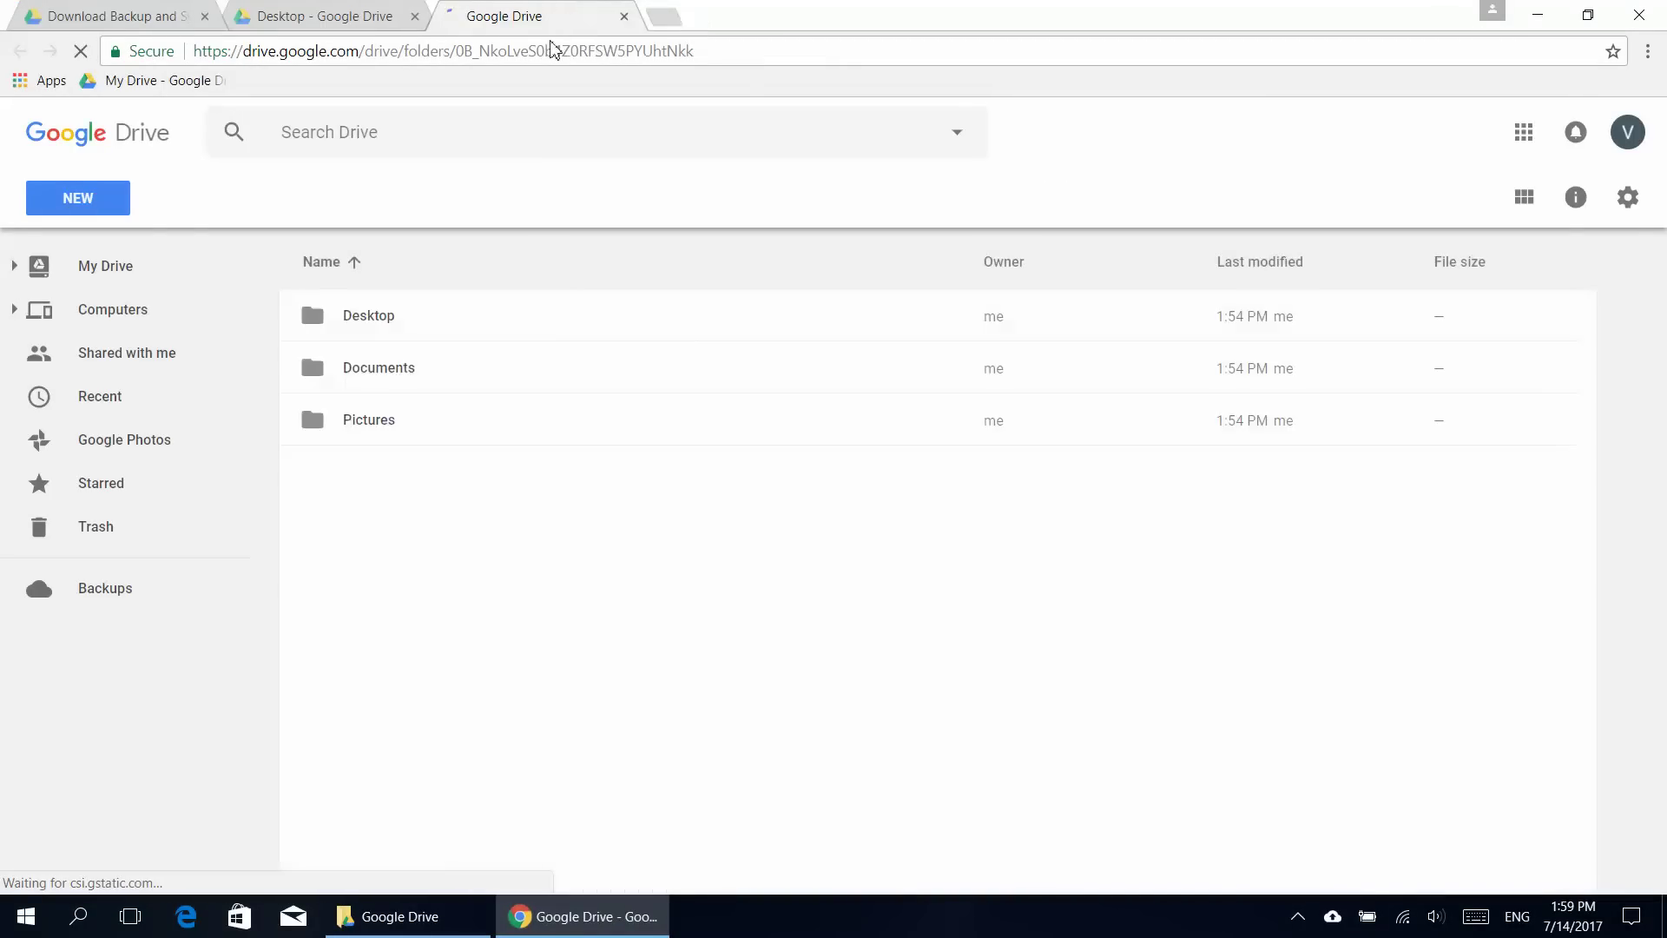
pyautogui.hotkey('ctrl', 'w')
pyautogui.click(589, 916)
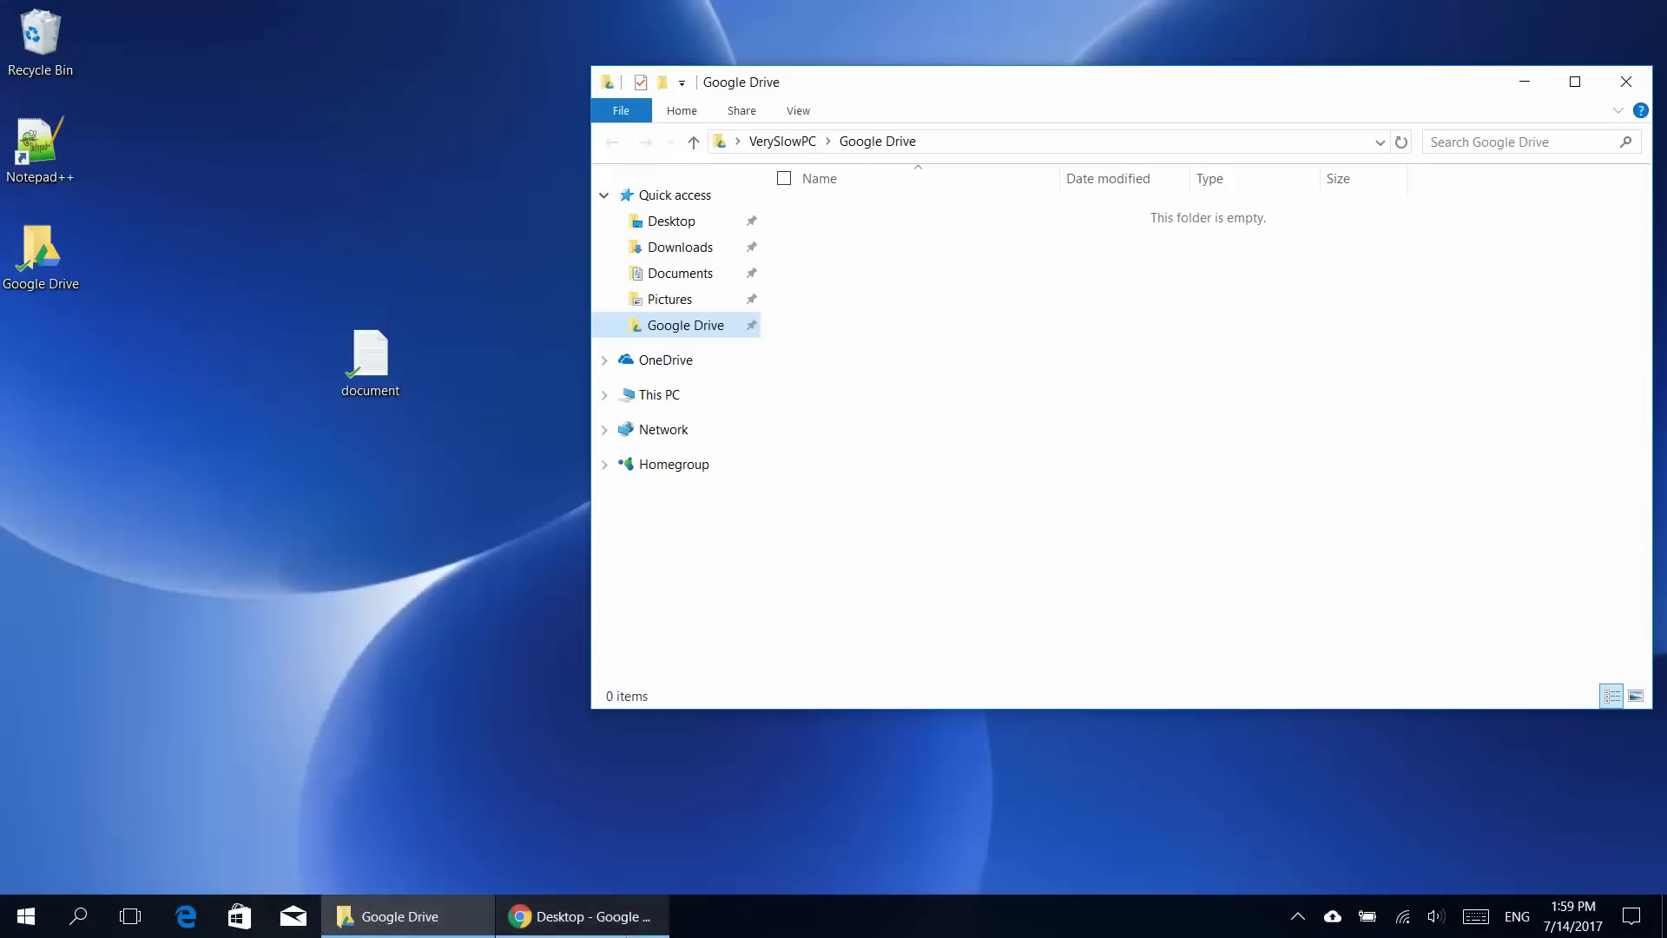
pyautogui.click(1333, 915)
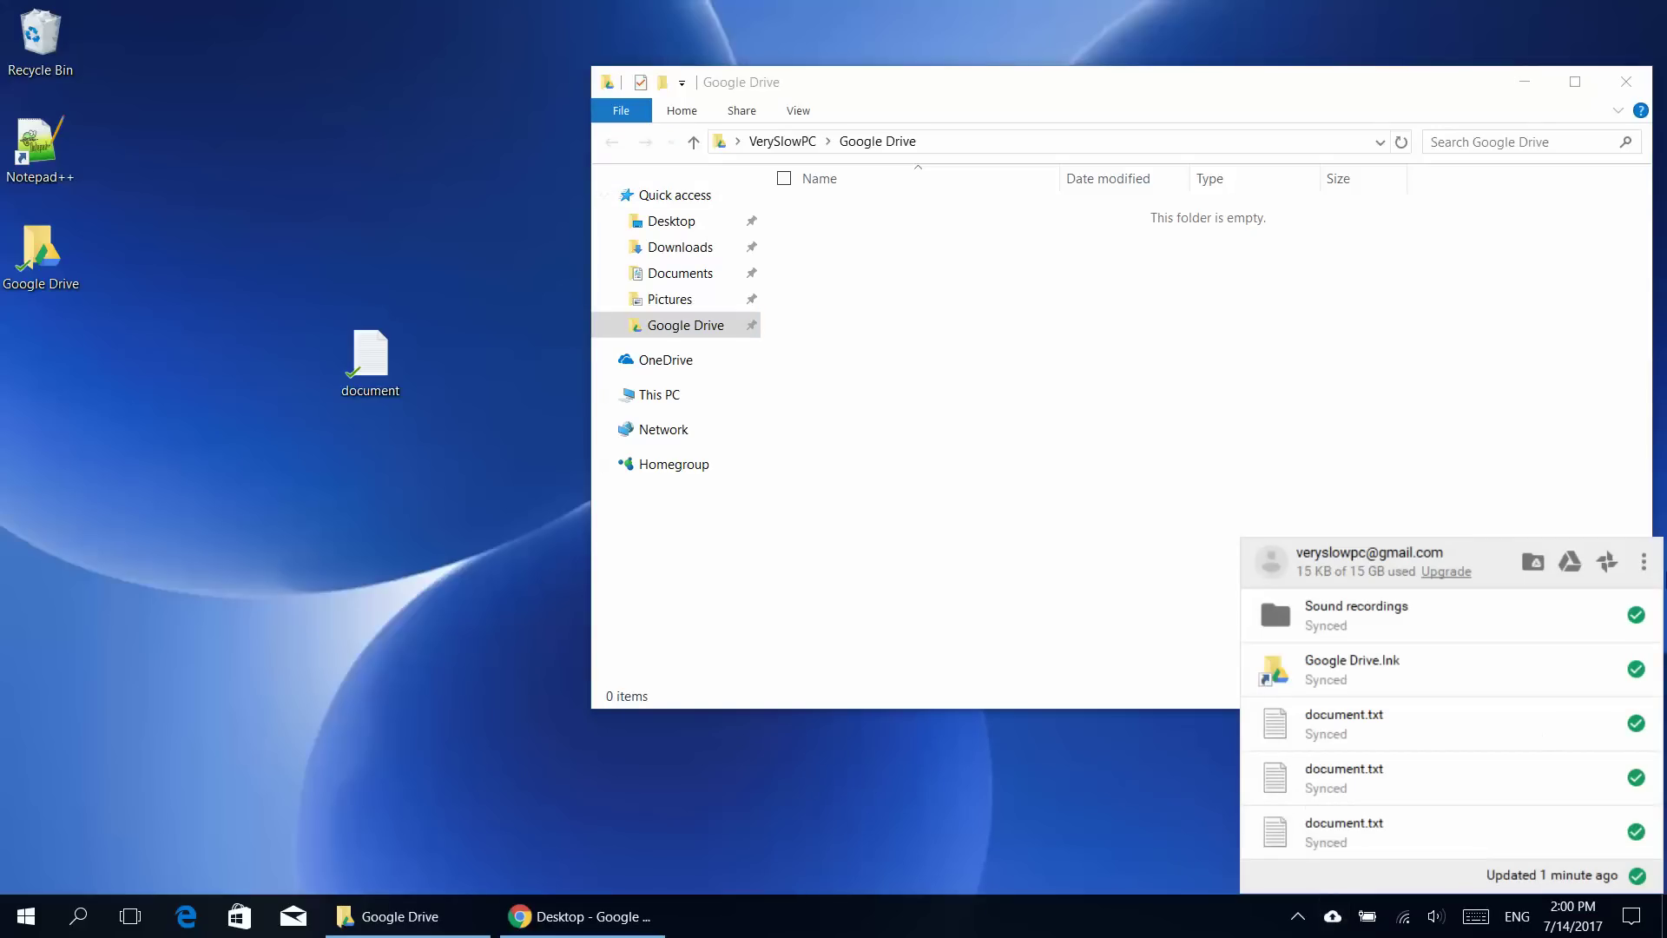
pyautogui.click(1646, 563)
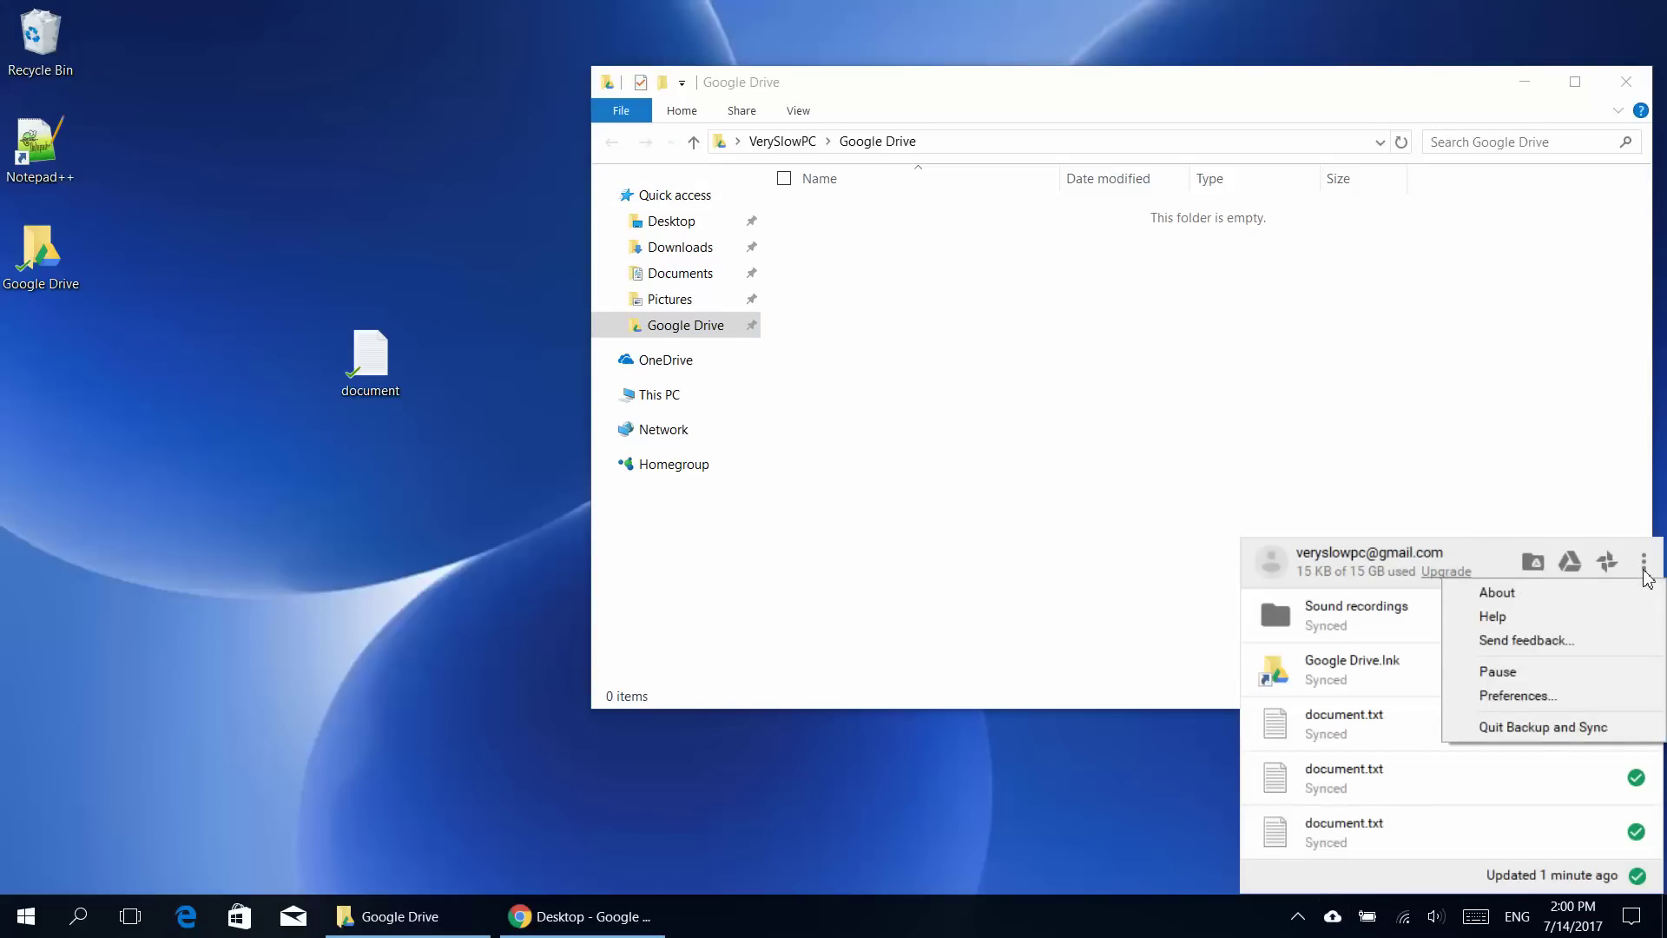
# Open Preferences and review the My Laptop, Google Drive and Settings pages
pyautogui.click(1532, 699)
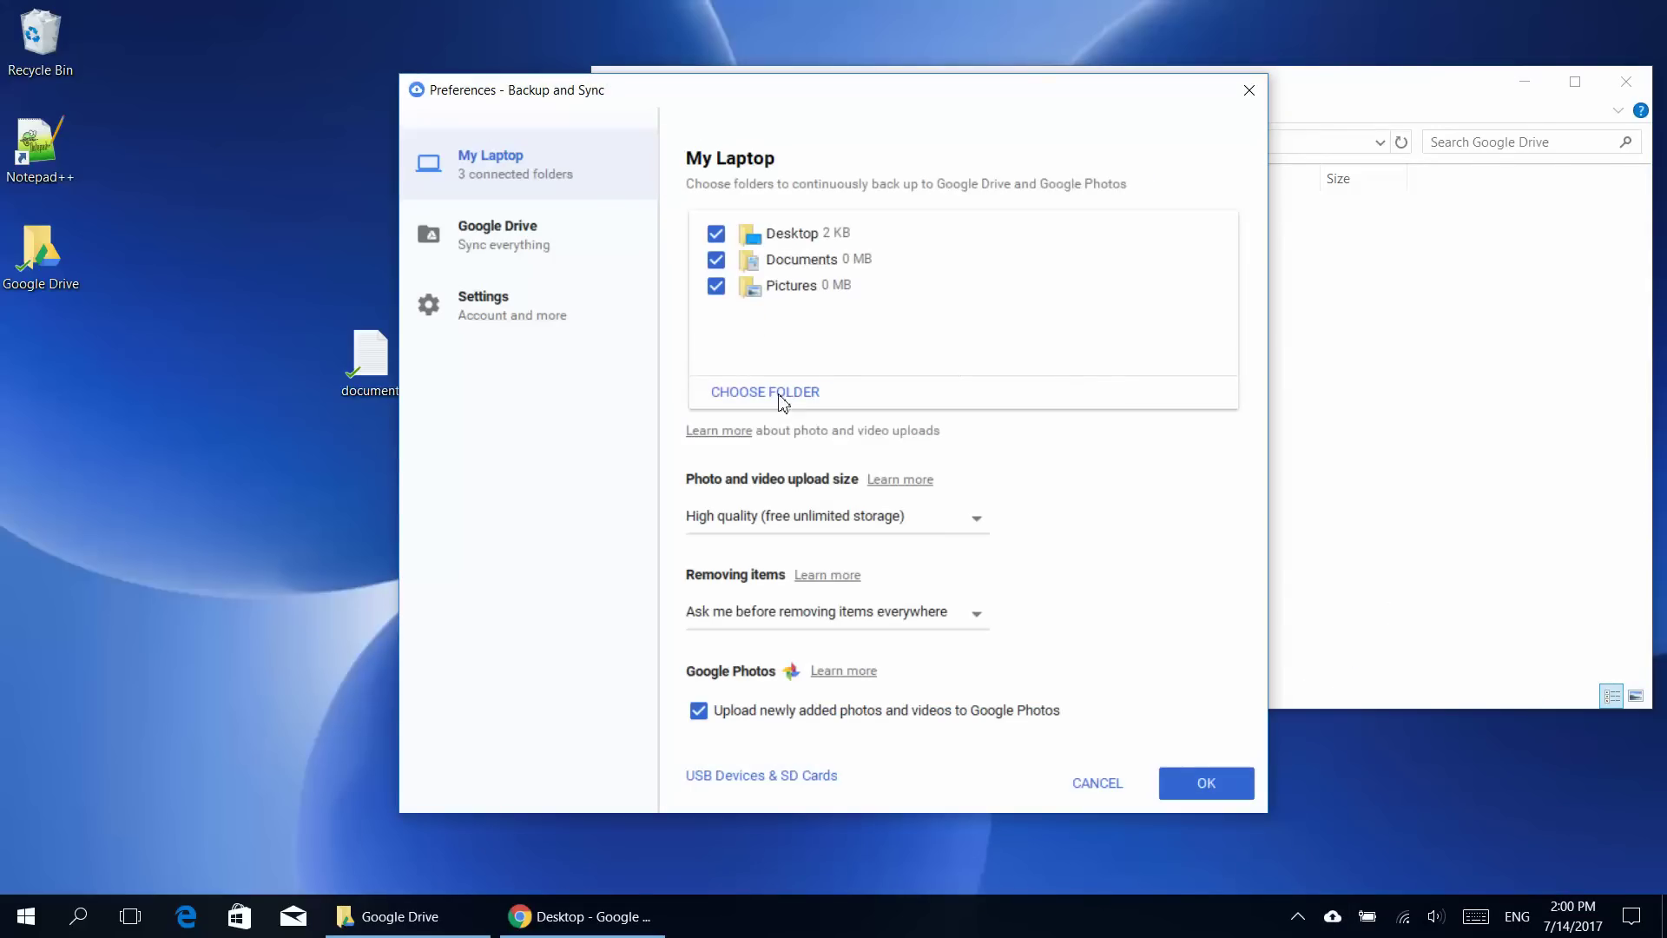
pyautogui.click(773, 393)
pyautogui.click(483, 250)
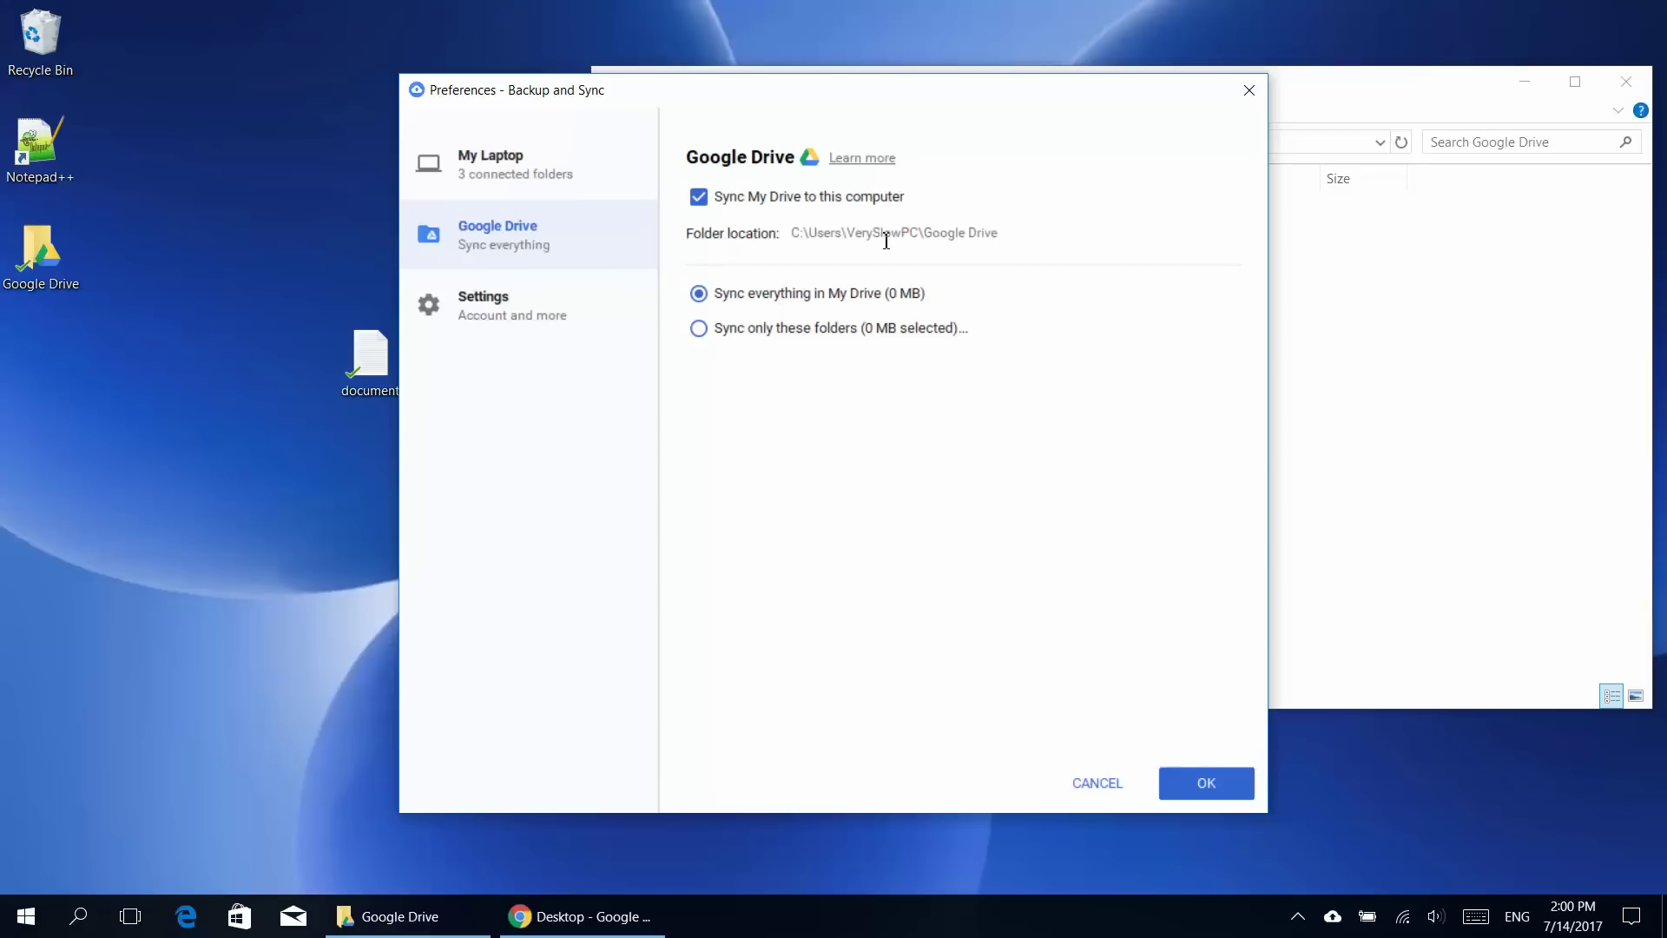
pyautogui.click(488, 319)
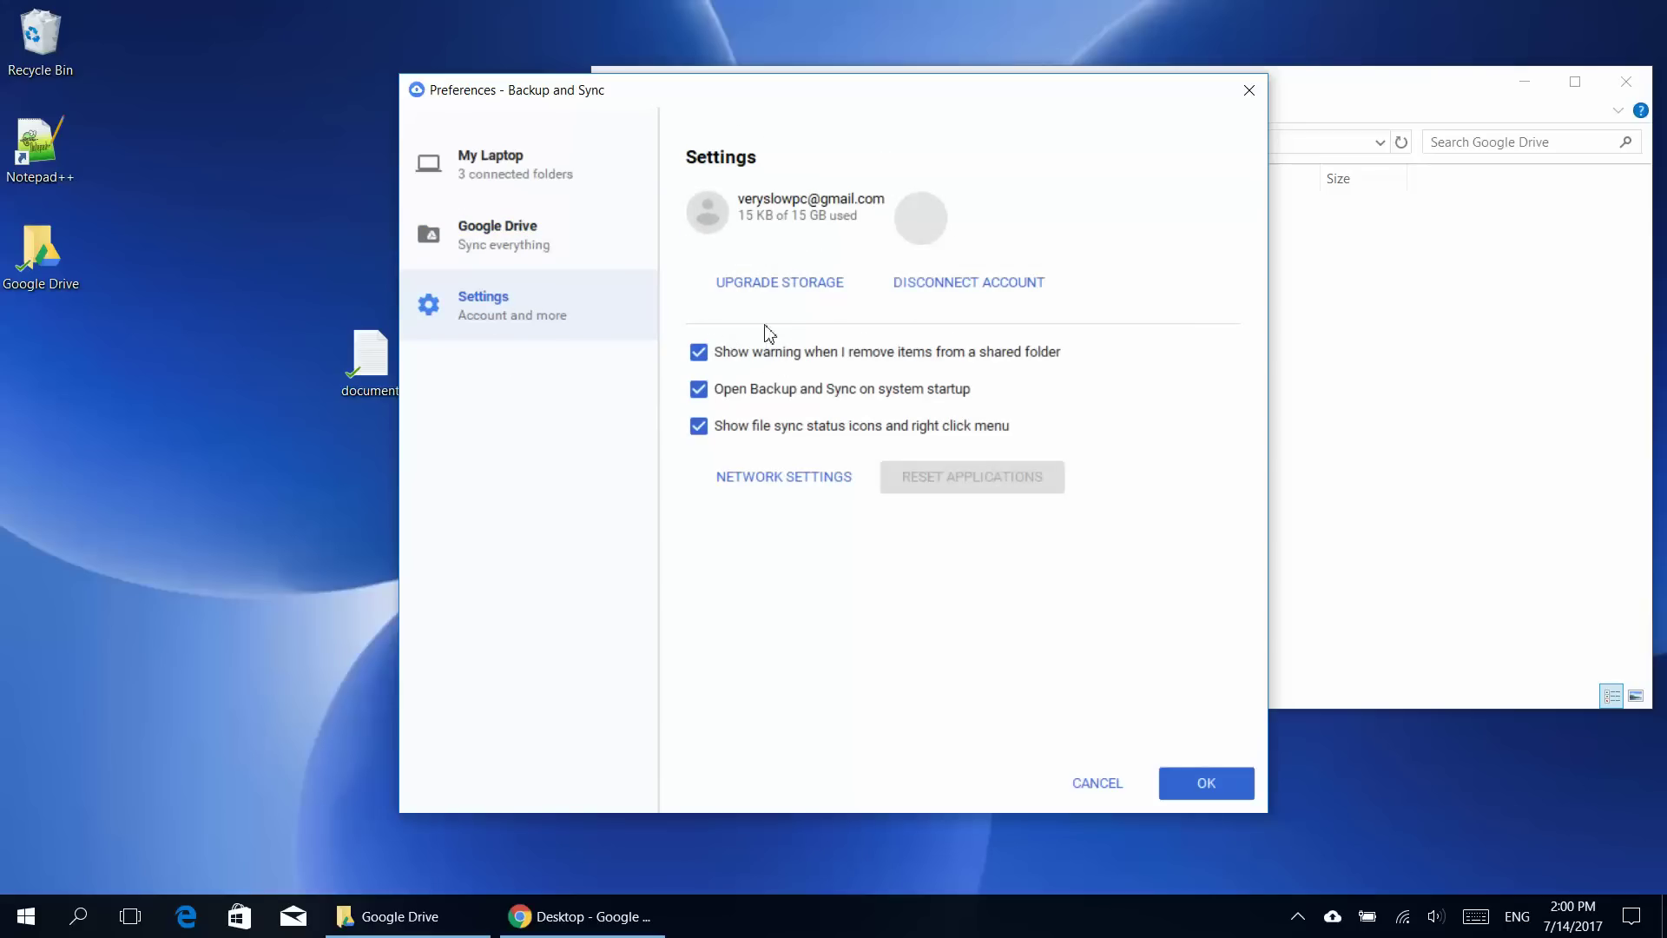
pyautogui.click(707, 362)
# Close the preferences with OK and return to Drive's Desktop listing with document.txt
pyautogui.click(1213, 787)
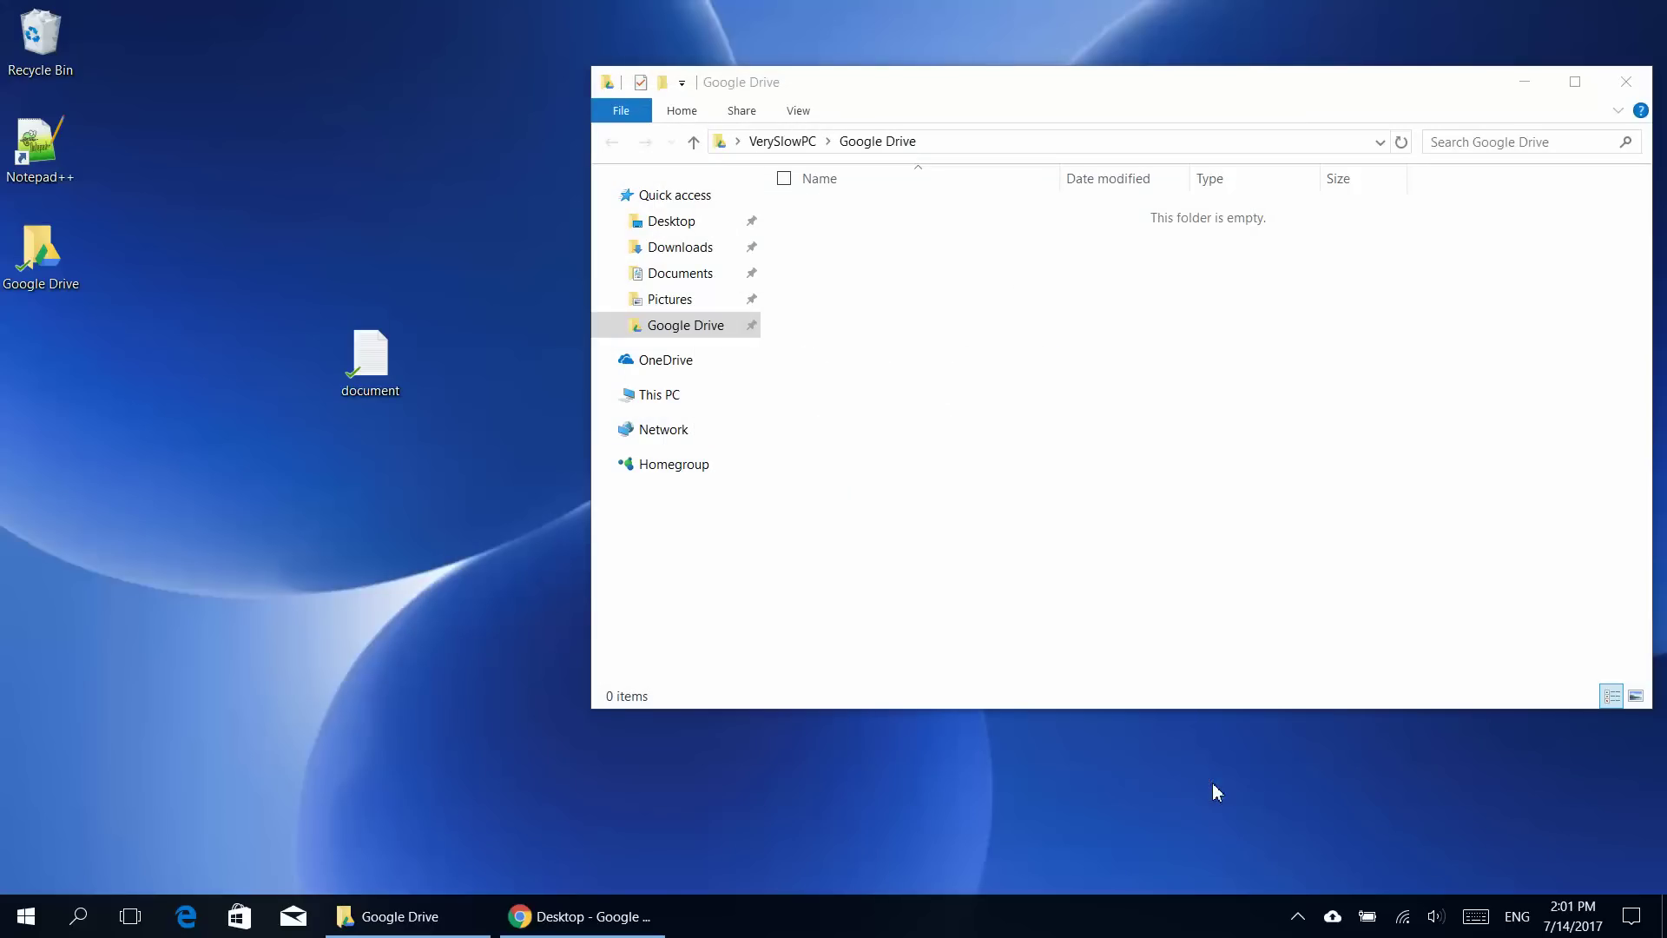
pyautogui.click(580, 915)
pyautogui.moveTo(387, 916)
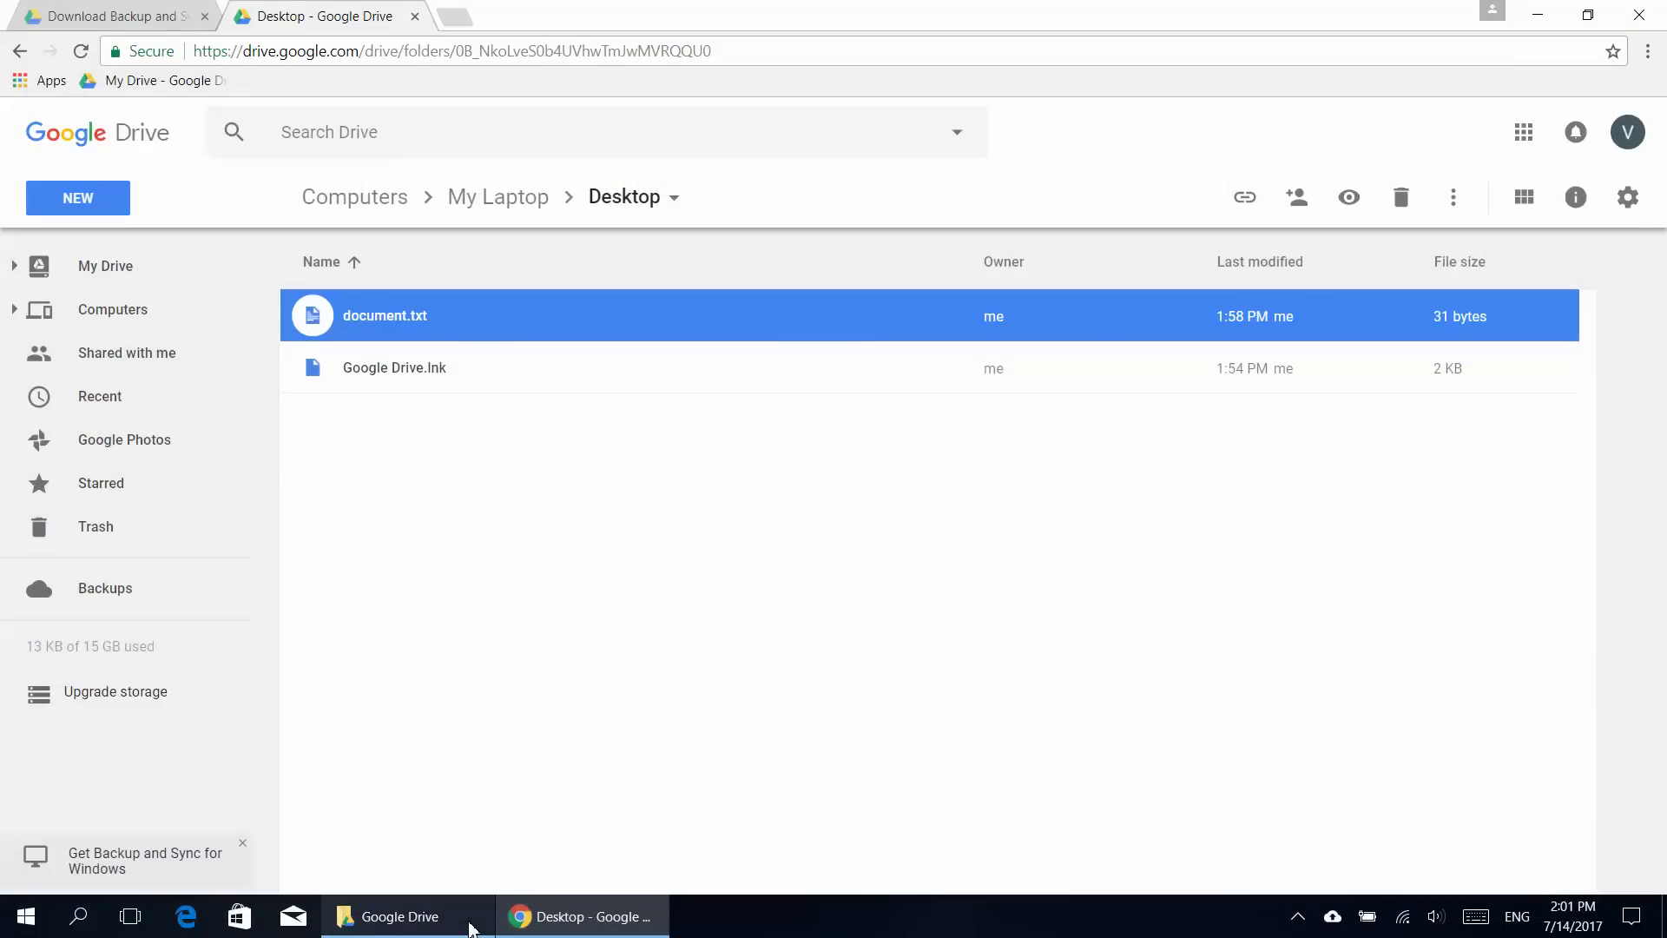